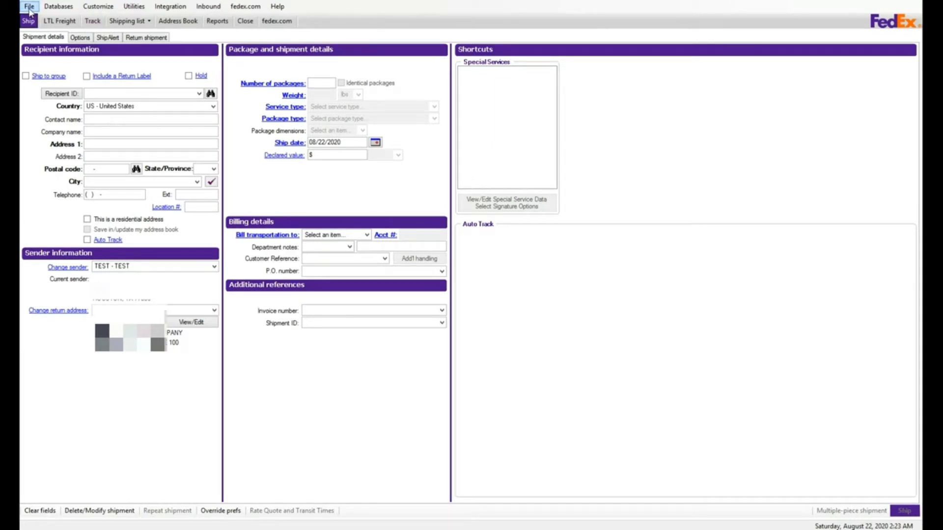
Step: Open the File menu, close it unused, and open the Databases menu instead
{"action": "left_click", "coordinate": [30, 8]}
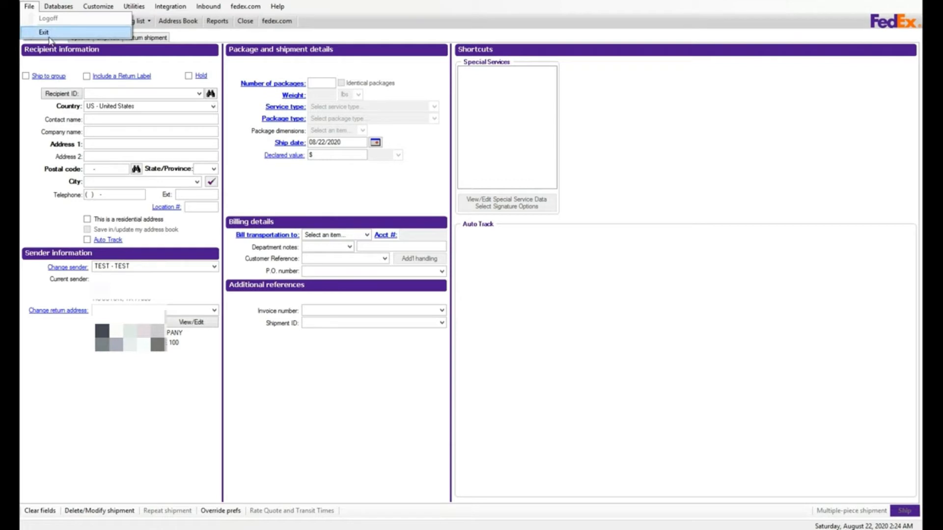
{"action": "left_click", "coordinate": [241, 118]}
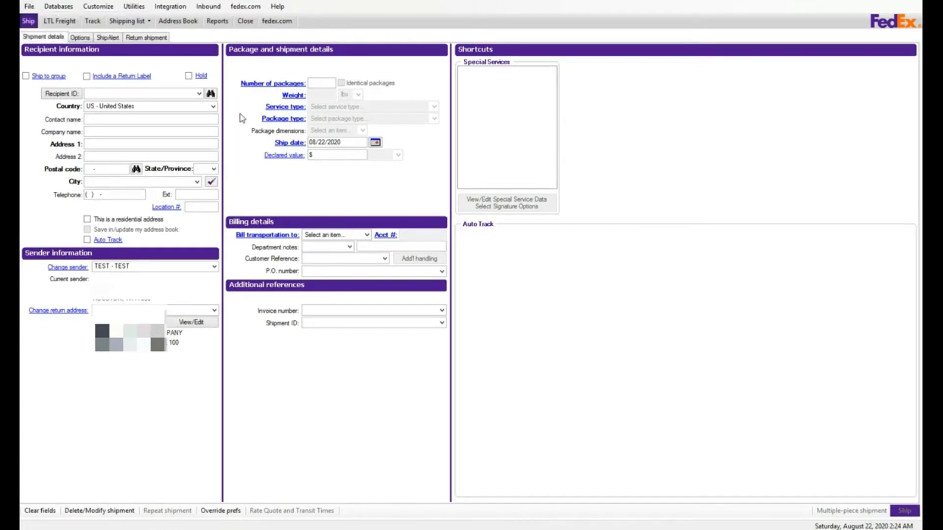
{"action": "left_click", "coordinate": [58, 8]}
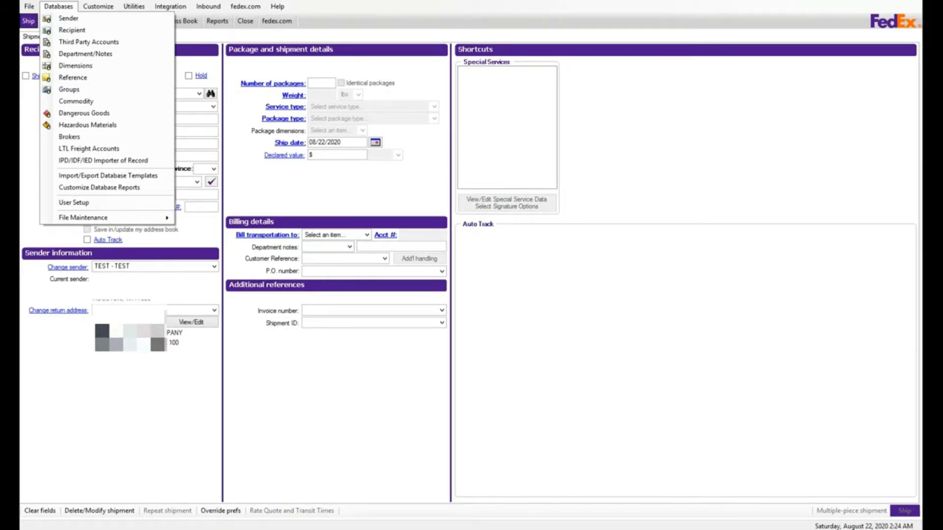
Step: Open the sender database and start adding a new sender
{"action": "left_click", "coordinate": [73, 22]}
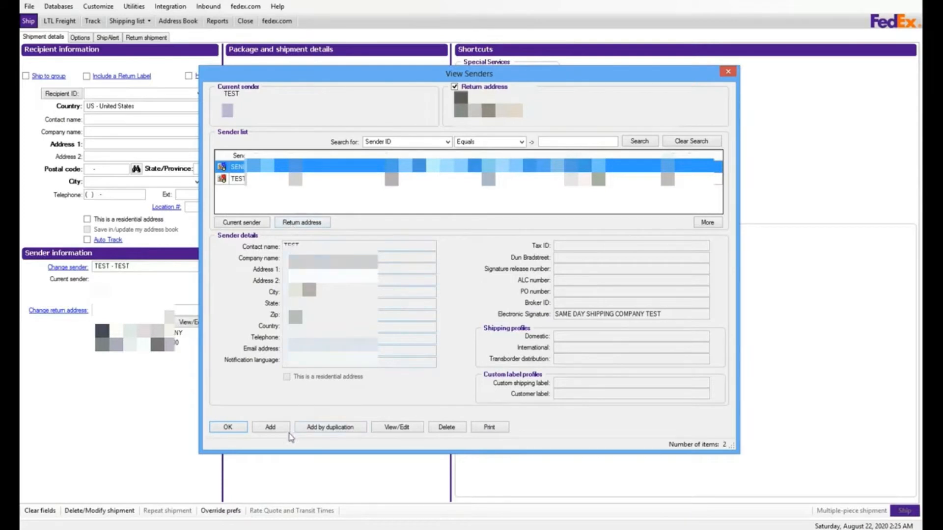
{"action": "left_click", "coordinate": [270, 427]}
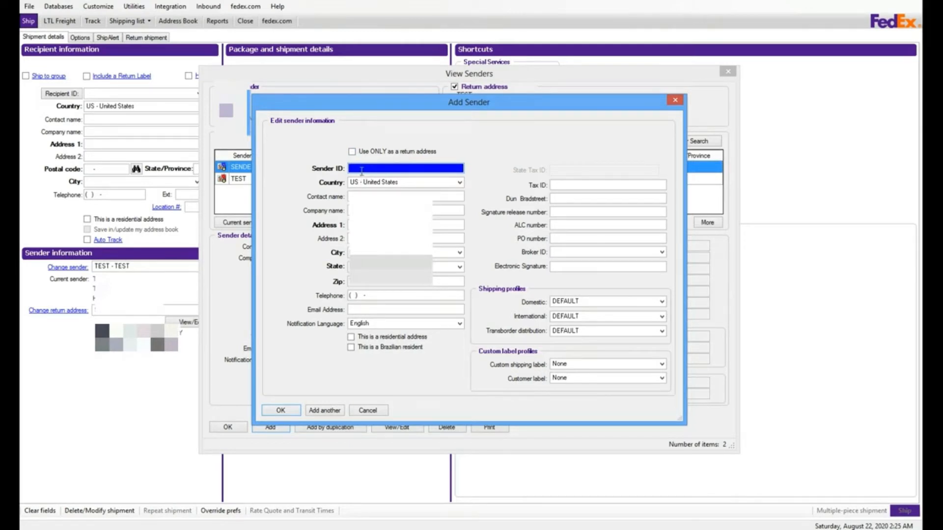
Step: Enter Sender ID RETURN and move through the contact, company and address fields
{"action": "type", "text": "RETURN"}
{"action": "left_click", "coordinate": [354, 192]}
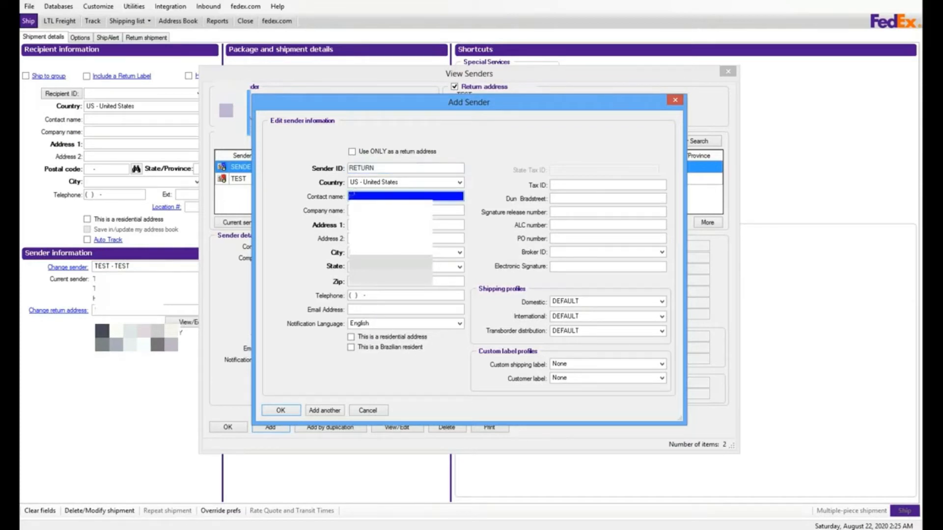
{"action": "key", "text": "Tab"}
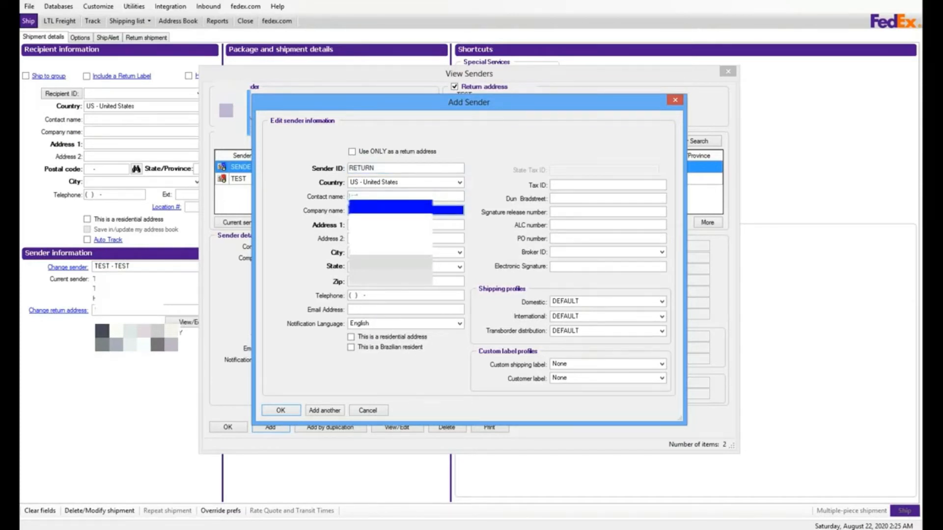
{"action": "key", "text": "Tab"}
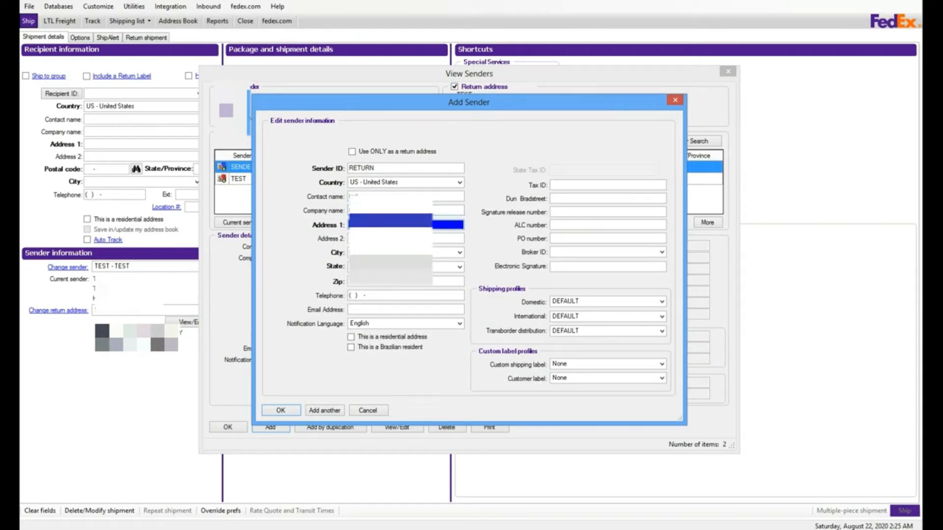
{"action": "key", "text": "Tab"}
{"action": "key", "text": "Tab"}
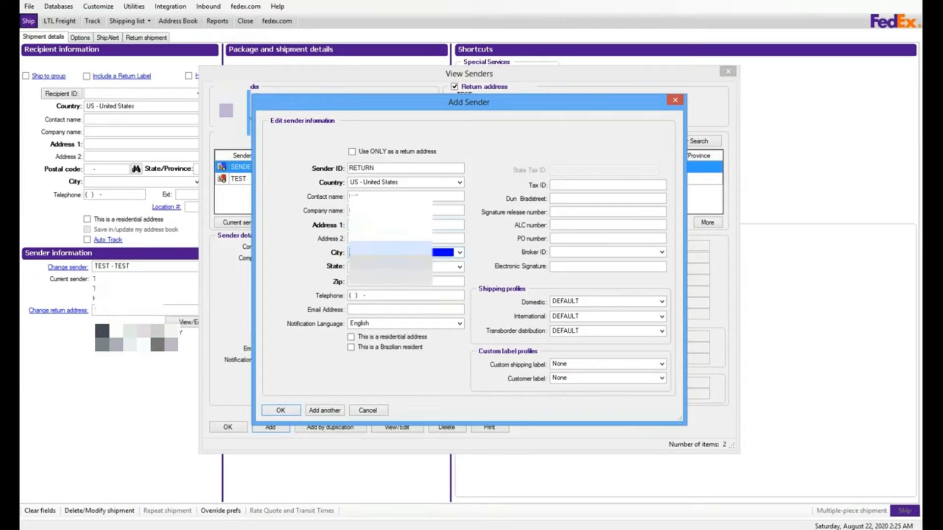
Step: Set the state to NY - New York and advance to the telephone field
{"action": "left_click", "coordinate": [459, 267]}
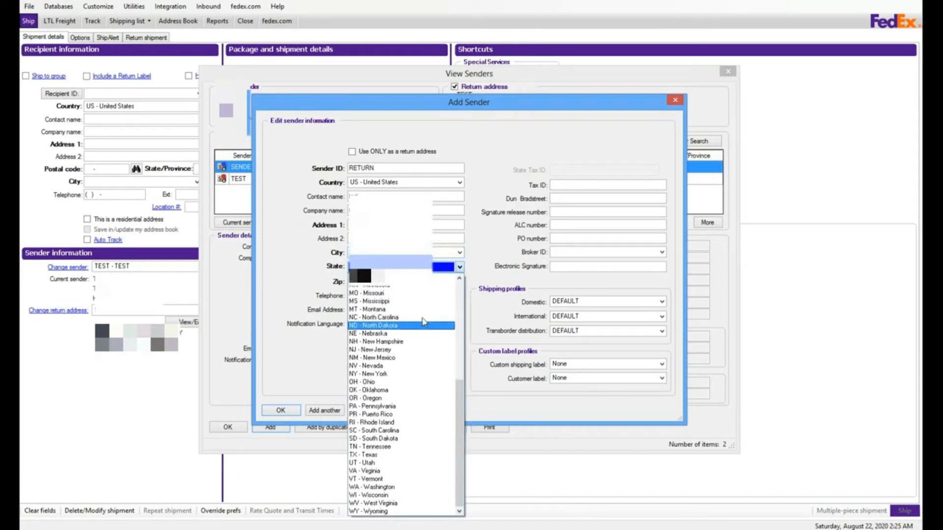
{"action": "key", "text": "Down"}
{"action": "key", "text": "Down"}
{"action": "key", "text": "Down"}
{"action": "key", "text": "Down"}
{"action": "key", "text": "Down"}
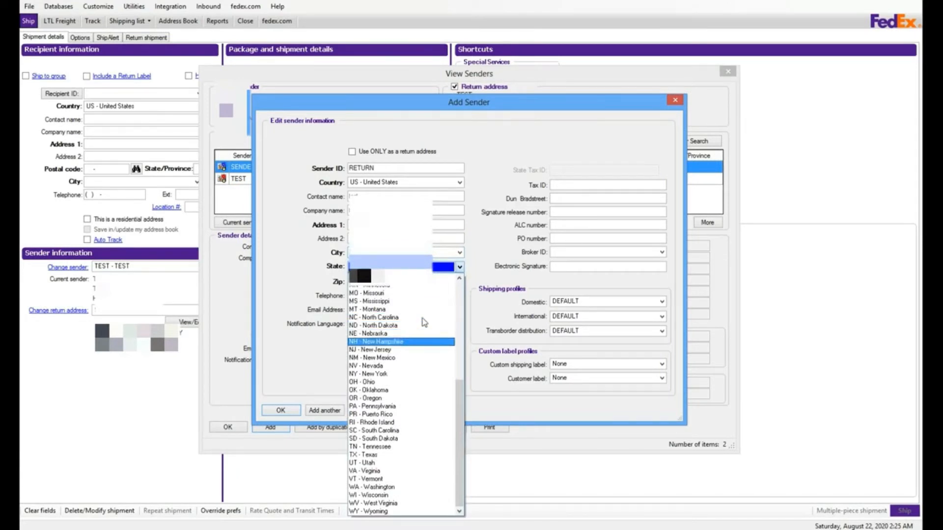
{"action": "key", "text": "Up"}
{"action": "key", "text": "Up"}
{"action": "key", "text": "Down"}
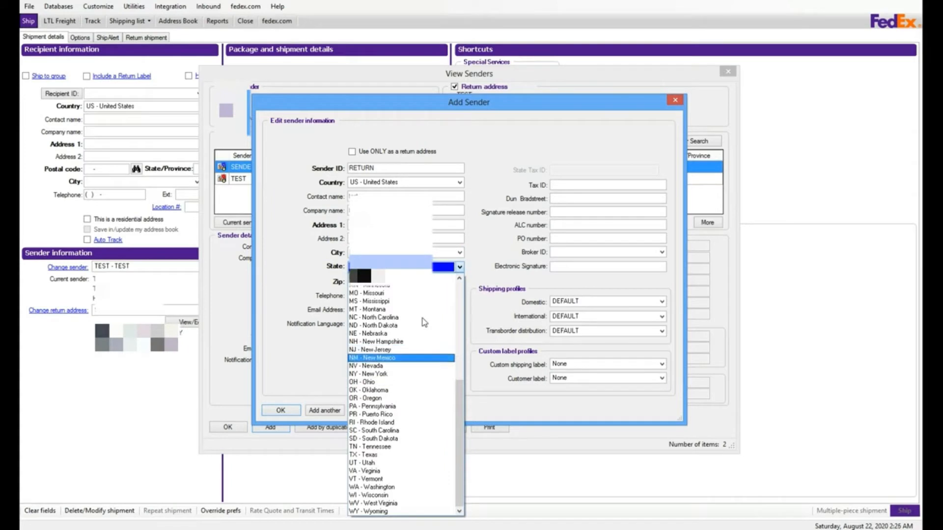
{"action": "key", "text": "Down"}
{"action": "key", "text": "Down"}
{"action": "key", "text": "Return"}
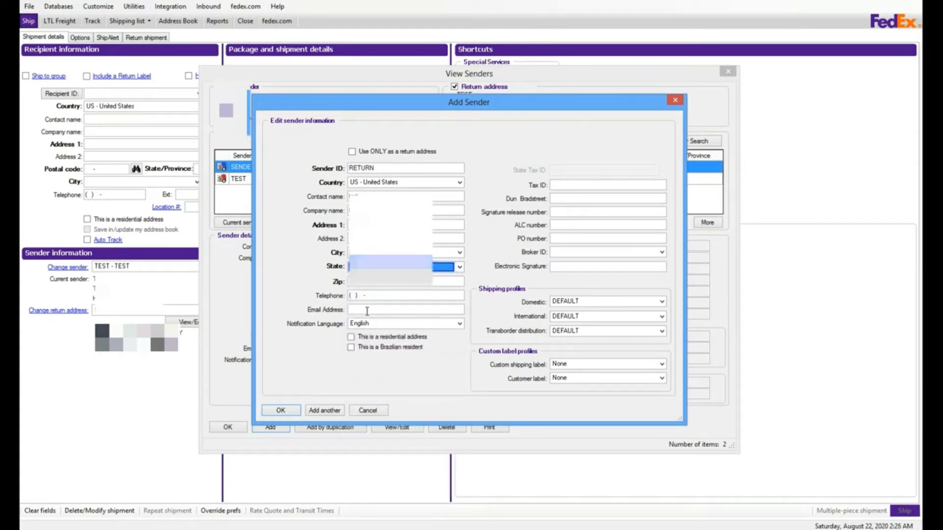
{"action": "key", "text": "Tab"}
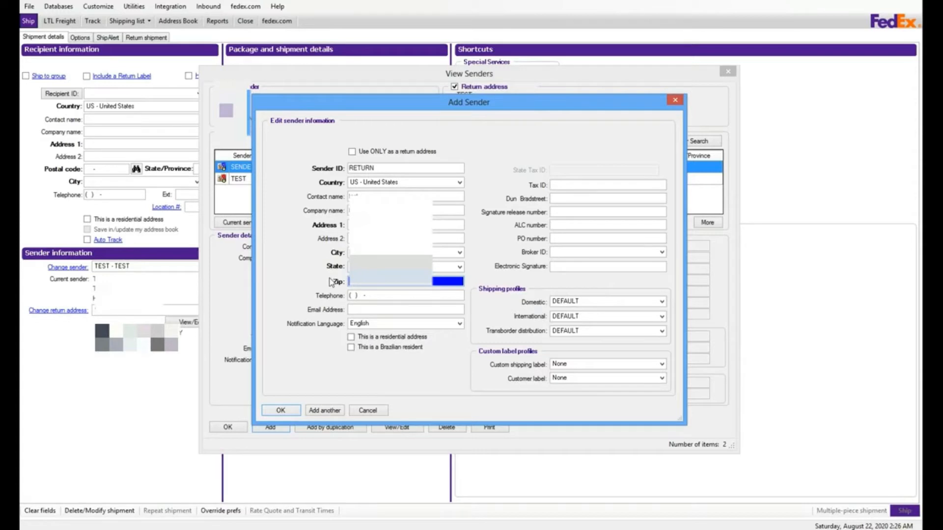
{"action": "key", "text": "Tab"}
Step: Enter the sender's telephone number, toggle 'Use ONLY as a return address', and save RETURN
{"action": "type", "text": "8888888888"}
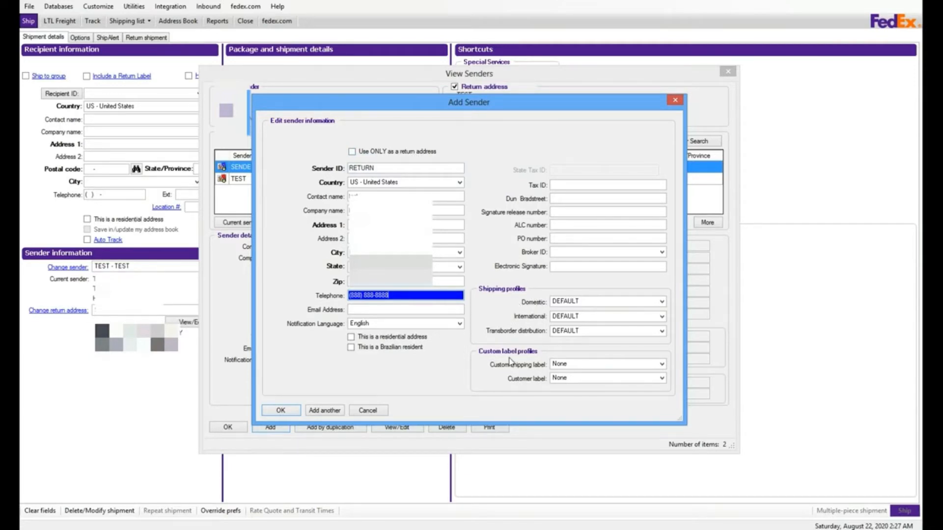
{"action": "left_click", "coordinate": [352, 152]}
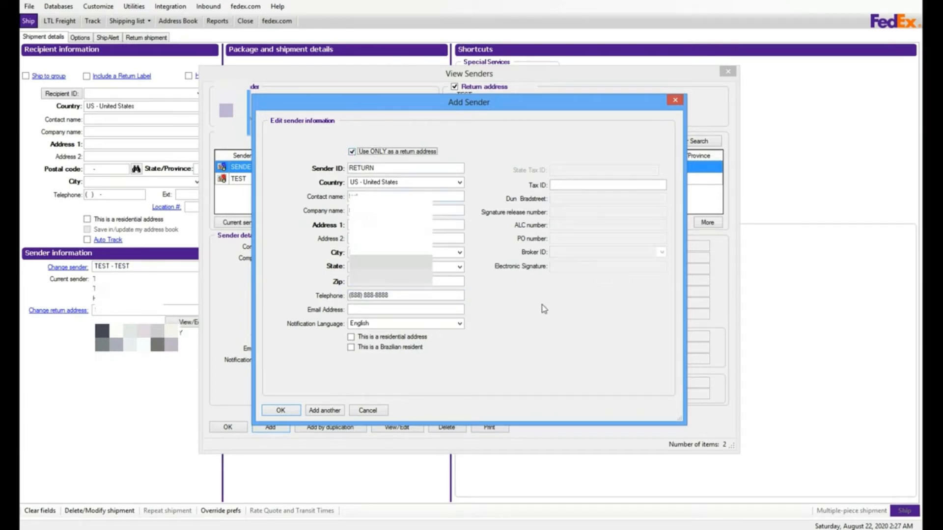
{"action": "left_click", "coordinate": [352, 152]}
{"action": "left_click", "coordinate": [283, 411]}
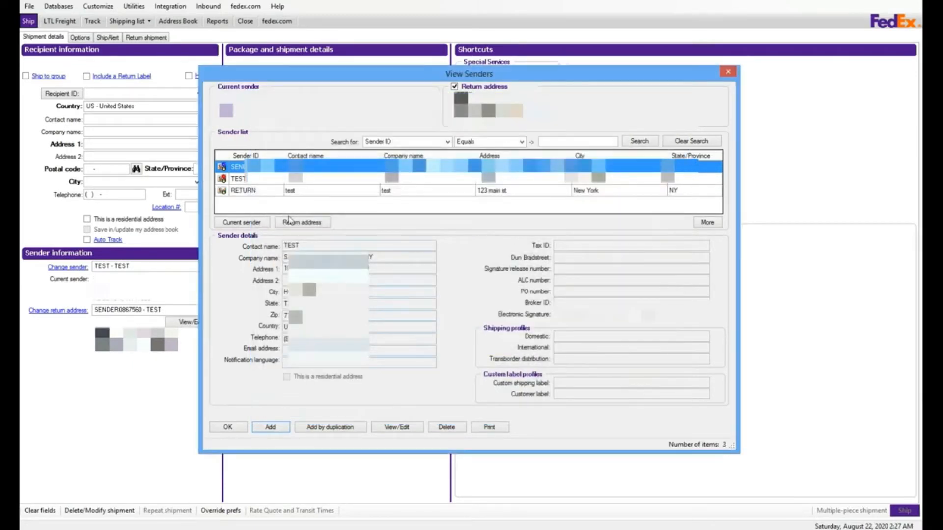
Step: Select the RETURN sender to review its details, then close the sender list
{"action": "left_click", "coordinate": [262, 192]}
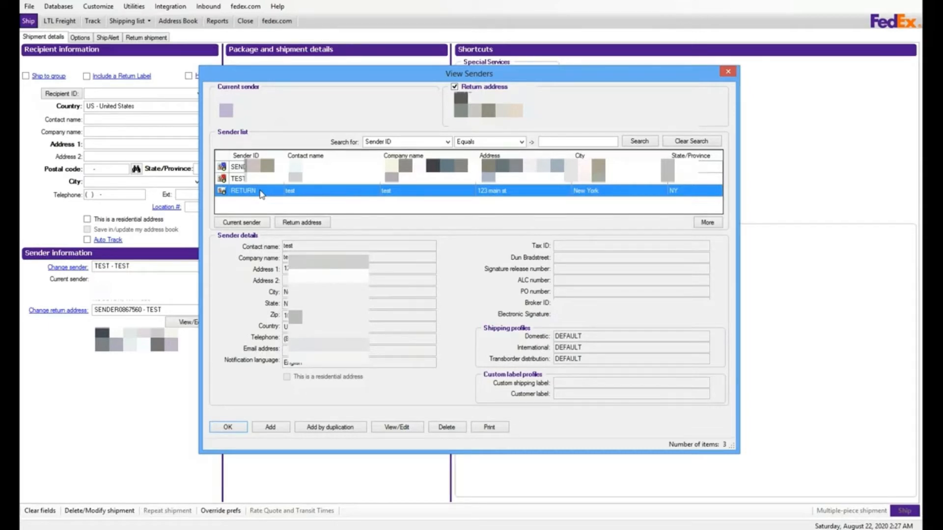
{"action": "left_click", "coordinate": [240, 428]}
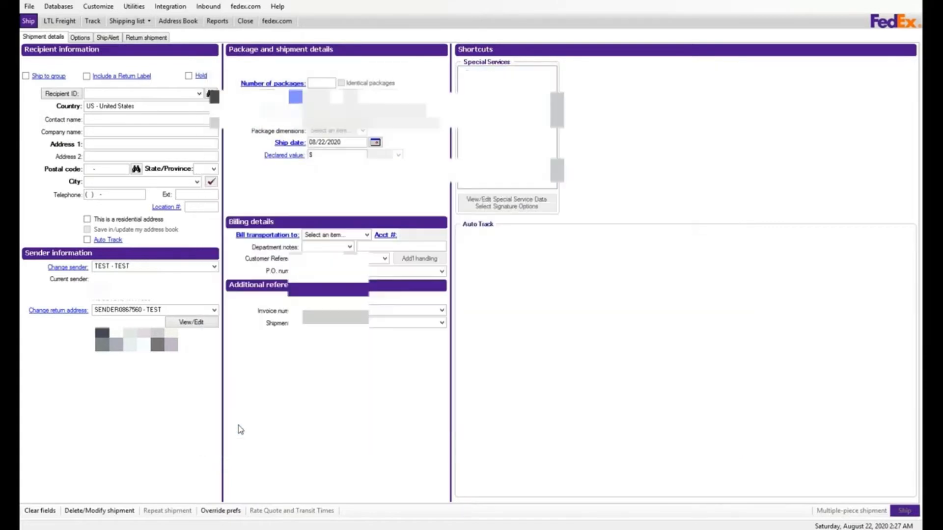
Step: Set the shipment's return address to the RETURN - test entry
{"action": "left_click", "coordinate": [214, 311]}
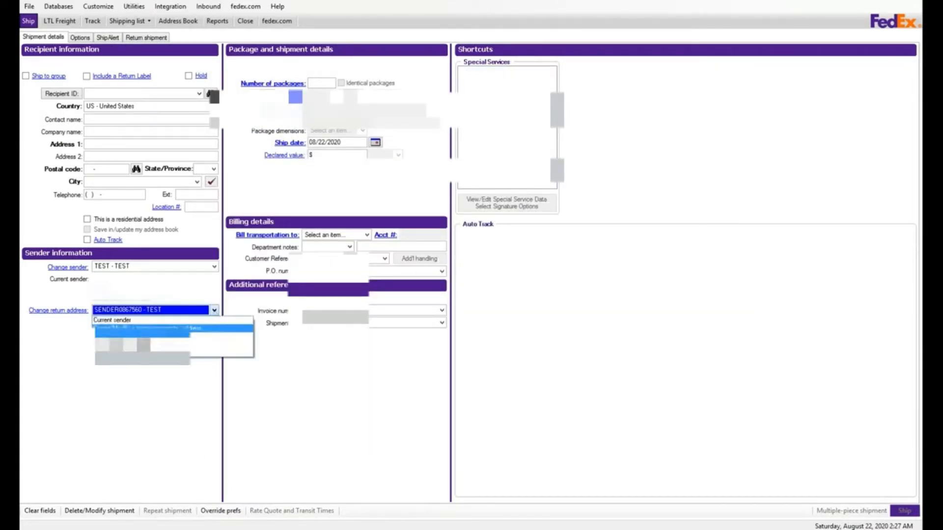
{"action": "left_click", "coordinate": [221, 336]}
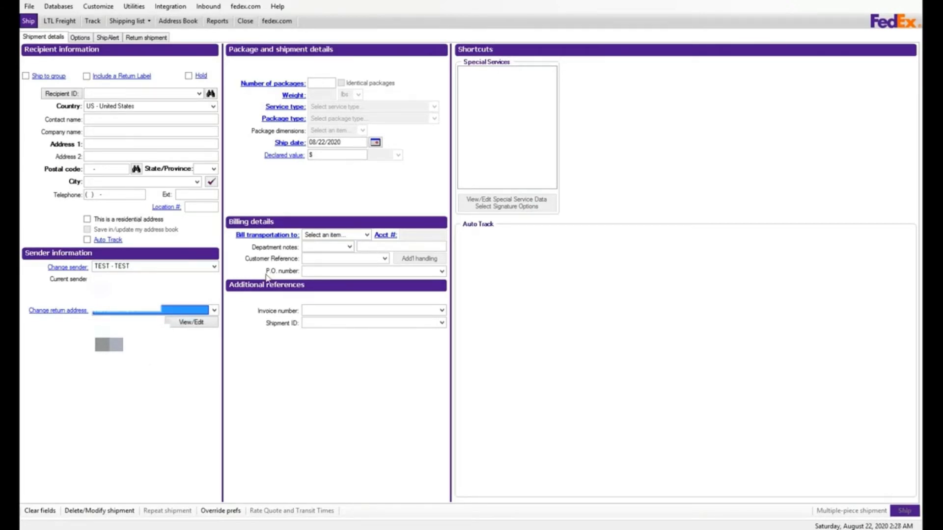
{"action": "left_click", "coordinate": [55, 6]}
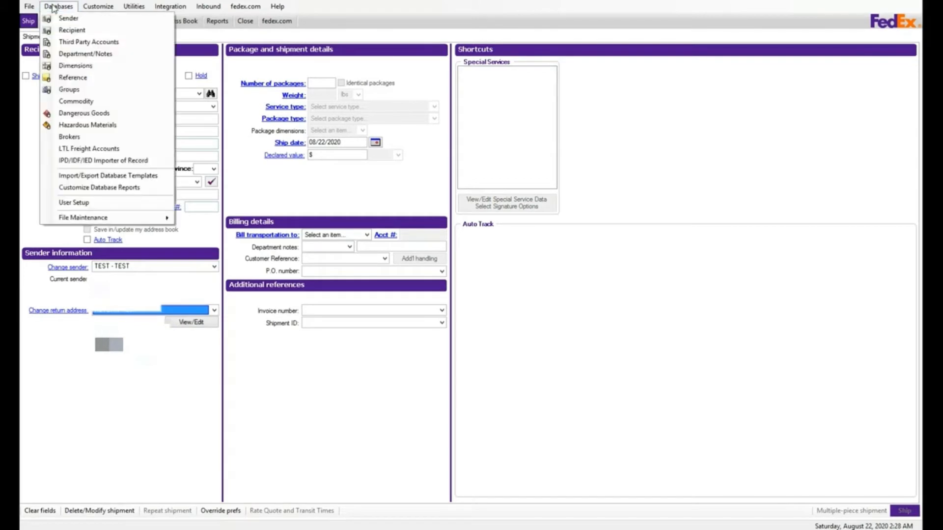
Step: In the recipient address book, search Country for Canada, clear it, and load recipient TEST
{"action": "left_click", "coordinate": [71, 30]}
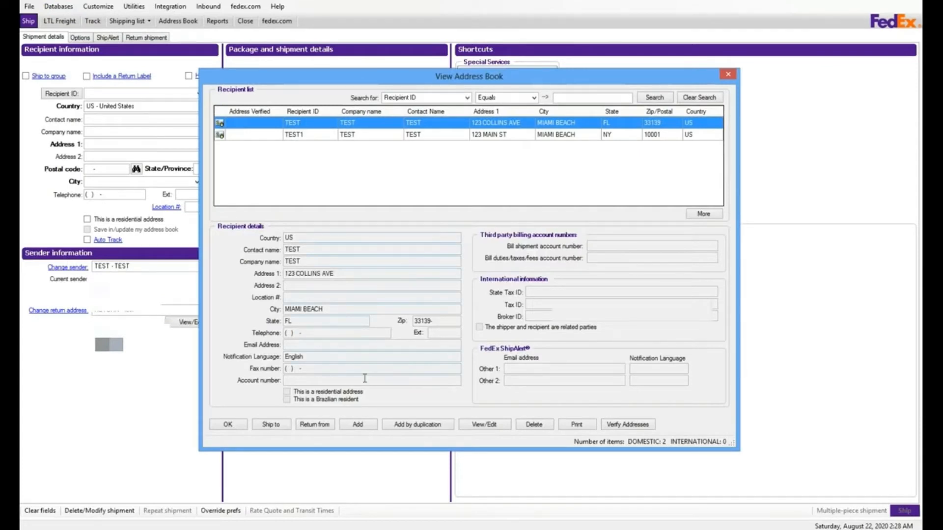
{"action": "left_click", "coordinate": [468, 98]}
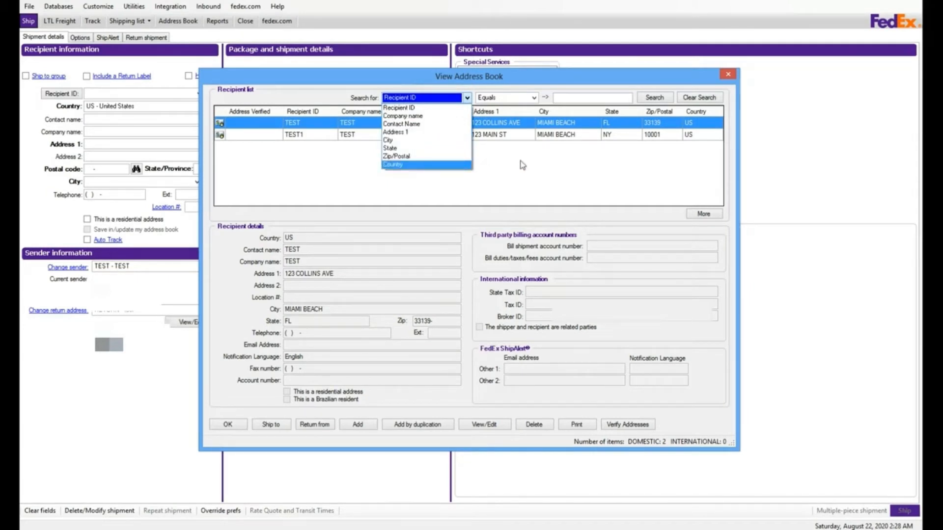
{"action": "left_click", "coordinate": [447, 164]}
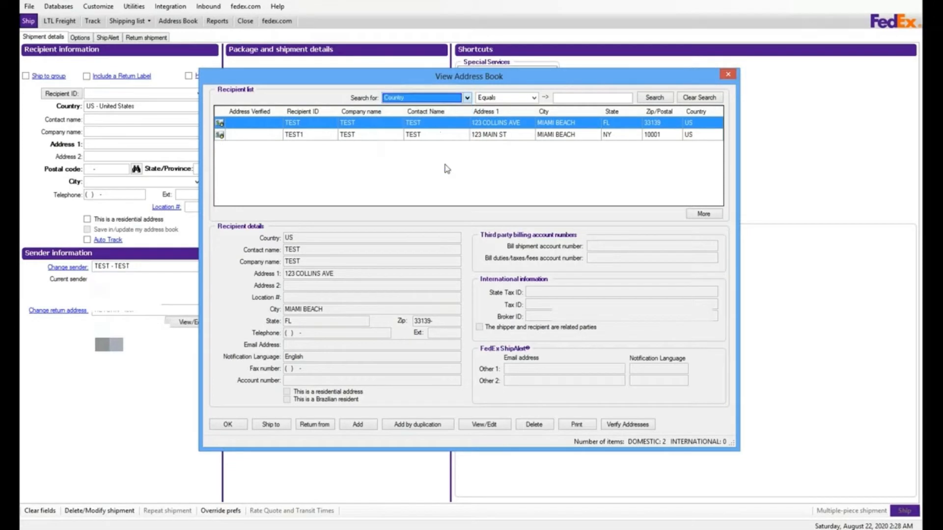
{"action": "left_click", "coordinate": [572, 98]}
{"action": "type", "text": "Can"}
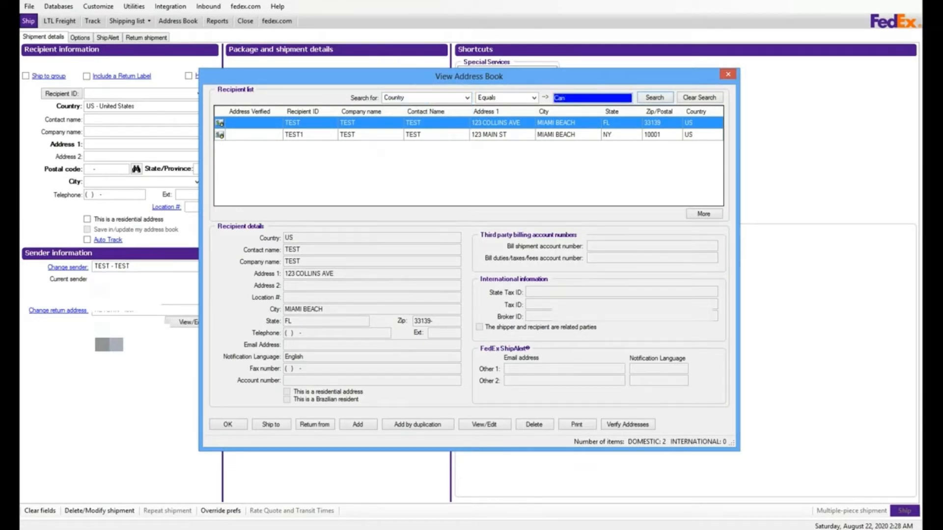
{"action": "type", "text": "ada"}
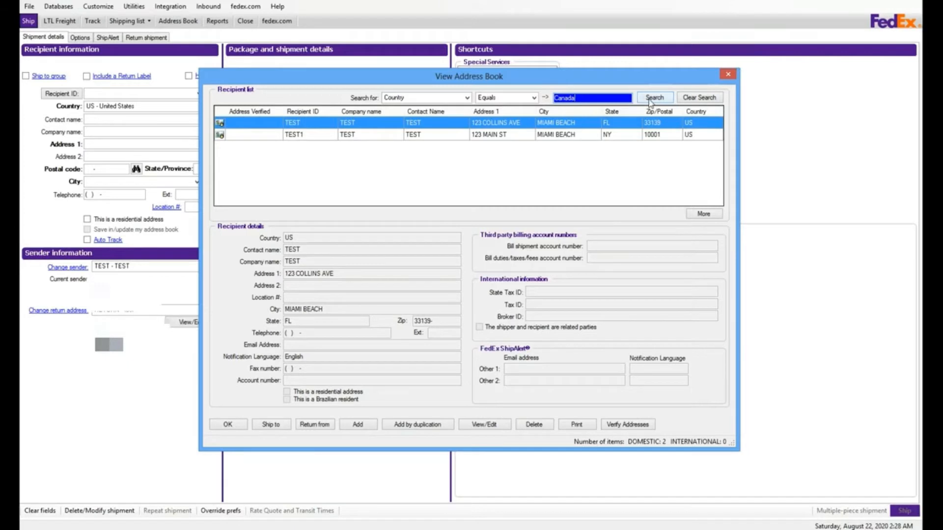
{"action": "left_click", "coordinate": [692, 99]}
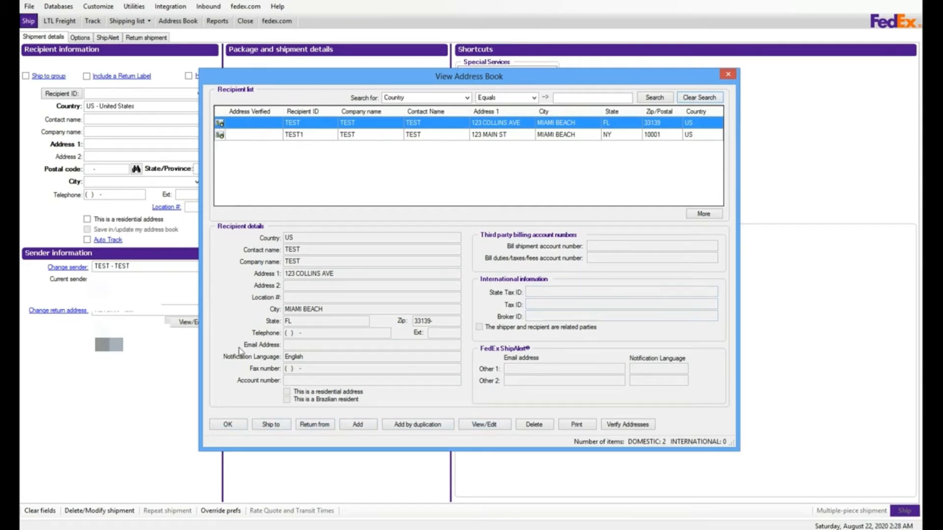
{"action": "left_click", "coordinate": [271, 425]}
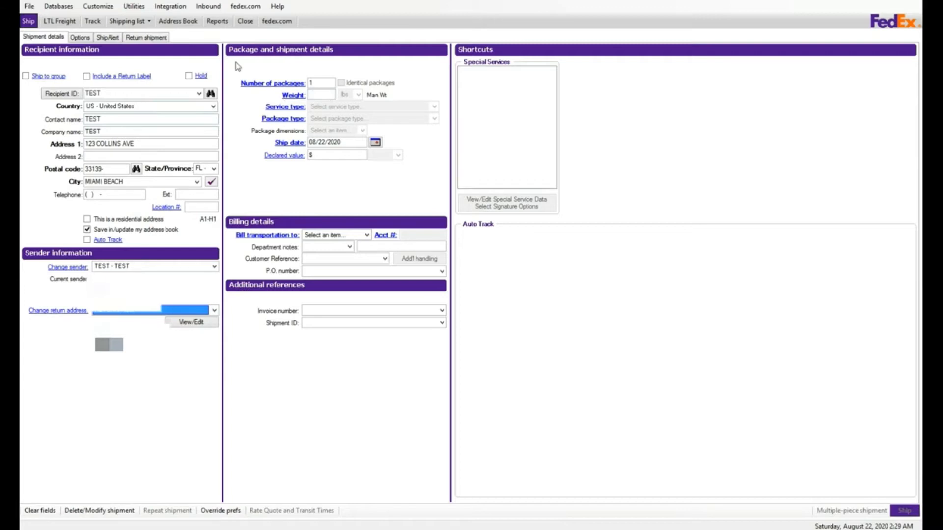
Step: Clear all fields of the shipment form, removing the TEST recipient and package count
{"action": "left_click", "coordinate": [319, 95]}
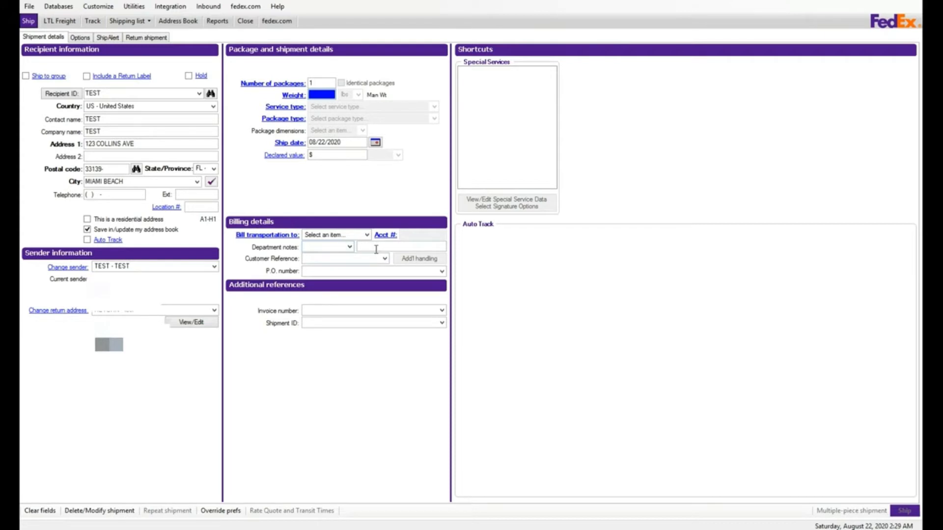
{"action": "left_click", "coordinate": [40, 510]}
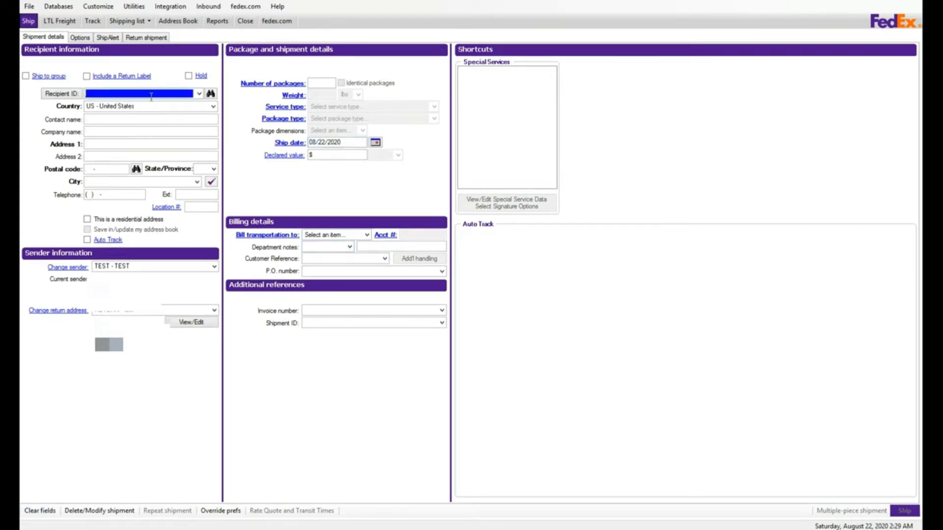
{"action": "left_click", "coordinate": [58, 6]}
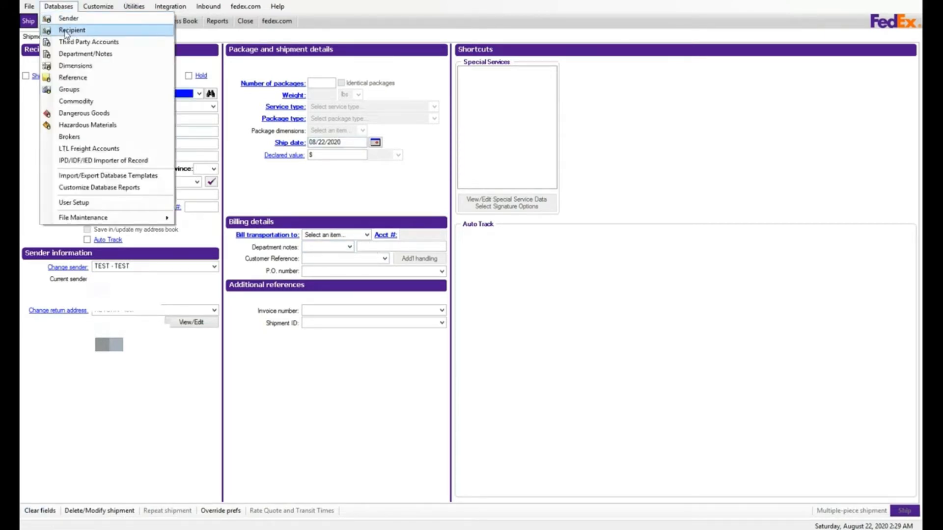
Step: Start a return shipment from saved recipient TEST in the address book
{"action": "left_click", "coordinate": [65, 31]}
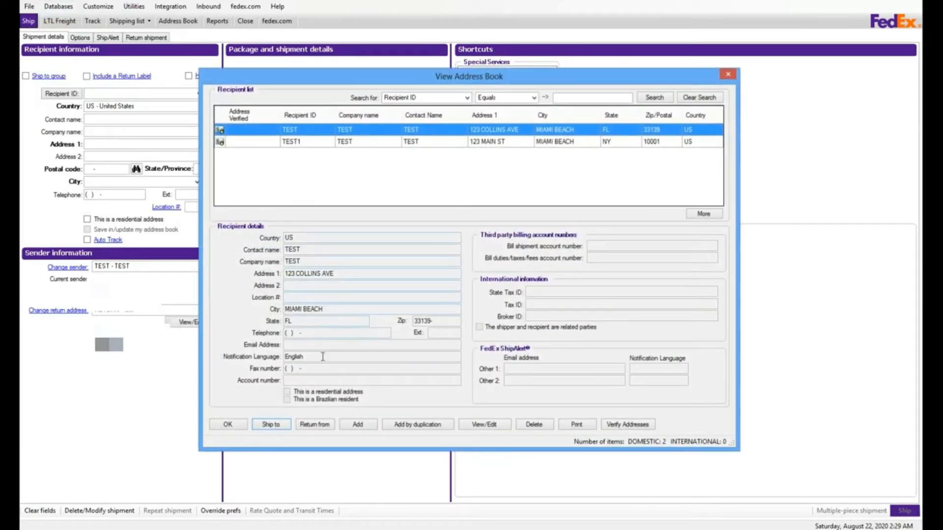
{"action": "left_click", "coordinate": [318, 428]}
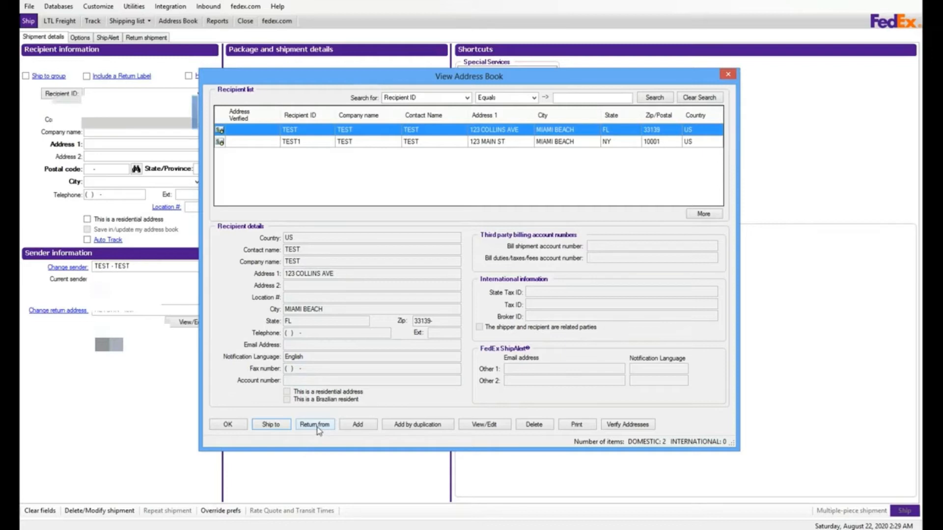
{"action": "left_click", "coordinate": [317, 427]}
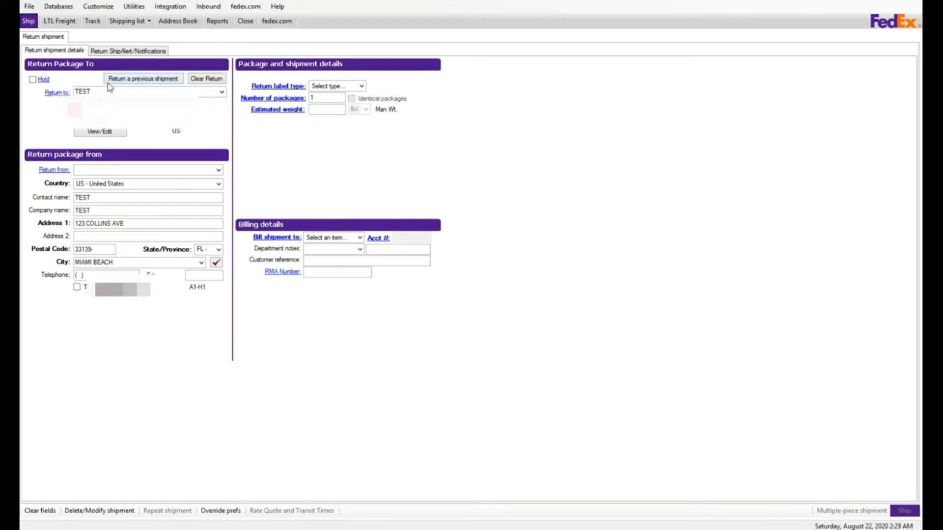
Step: Make recipient TEST1 the return's origin and dismiss the ZIP/city mismatch error
{"action": "left_click", "coordinate": [59, 6]}
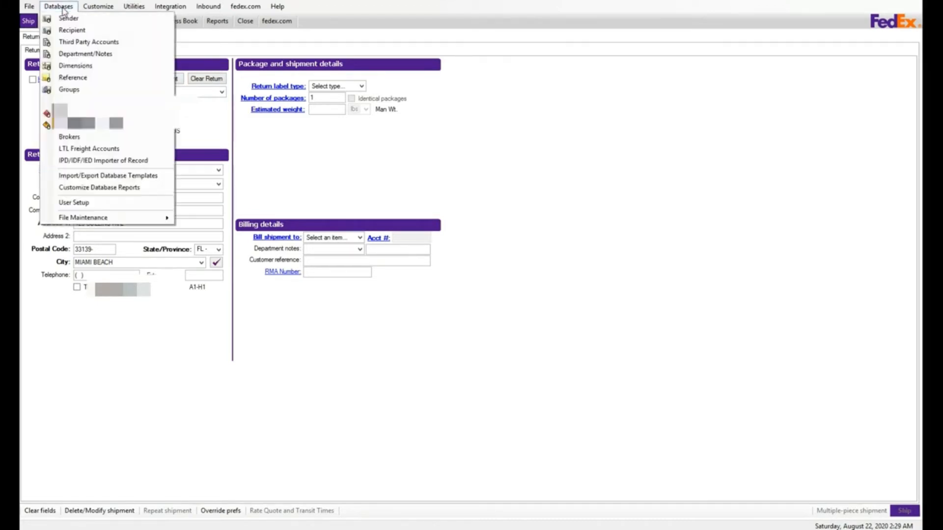
{"action": "left_click", "coordinate": [66, 30]}
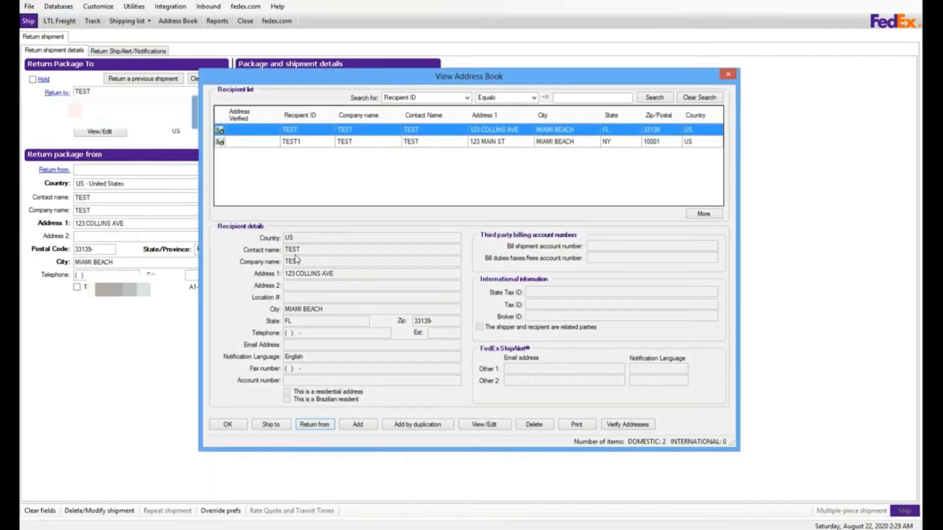
{"action": "left_click", "coordinate": [323, 142]}
{"action": "left_click", "coordinate": [318, 426]}
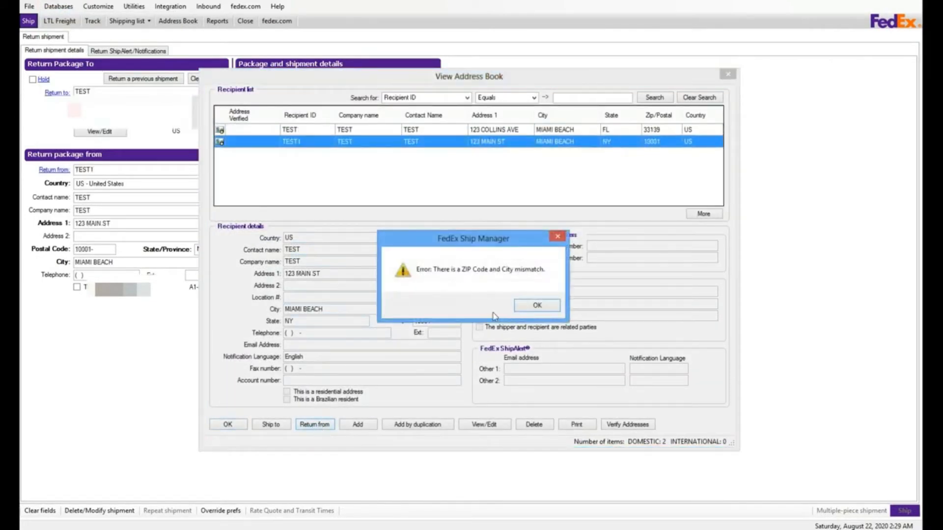
{"action": "left_click", "coordinate": [531, 307]}
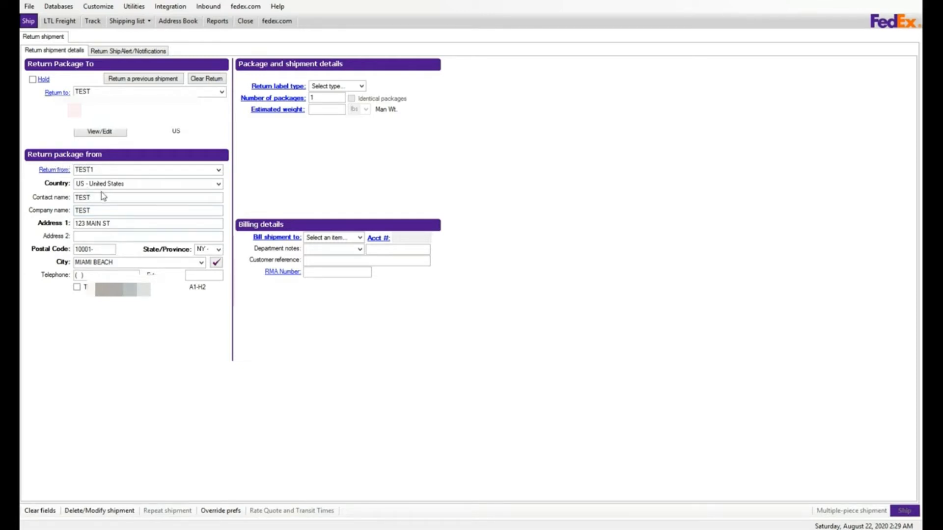
{"action": "left_click", "coordinate": [362, 87]}
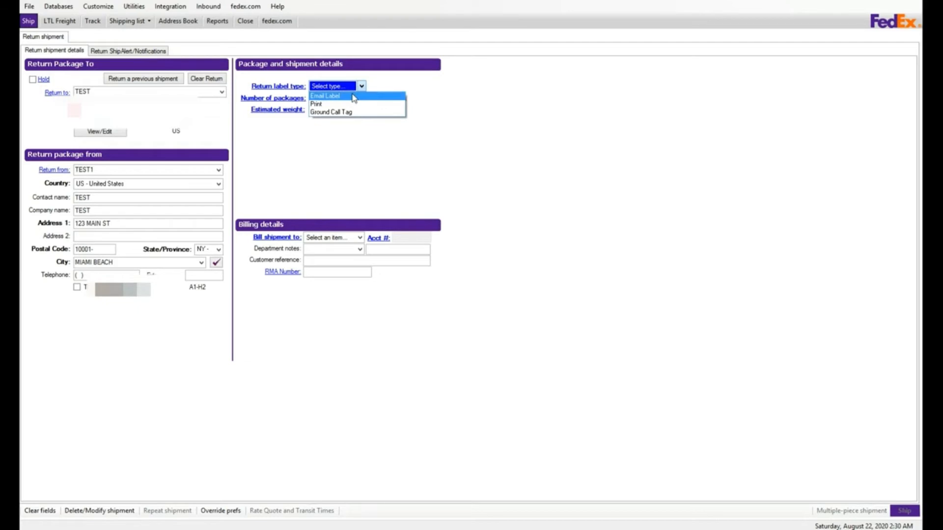
{"action": "left_click", "coordinate": [445, 110]}
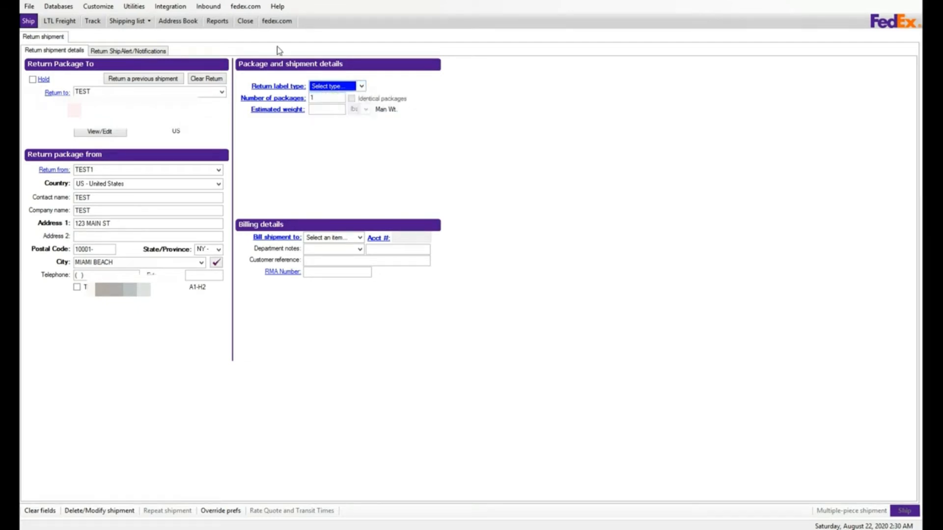
Step: Clear the return shipment and open the Third Party Accounts list, searching by description
{"action": "left_click", "coordinate": [42, 511]}
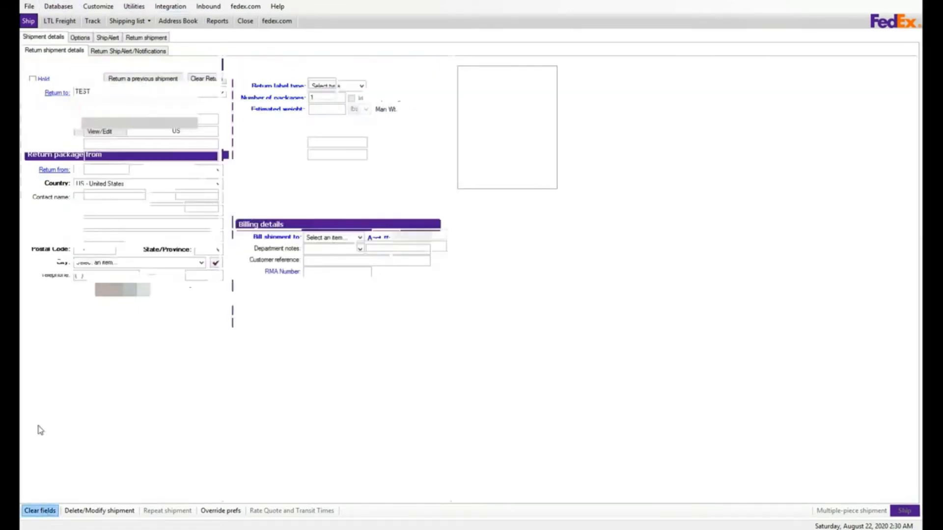
{"action": "left_click", "coordinate": [66, 8]}
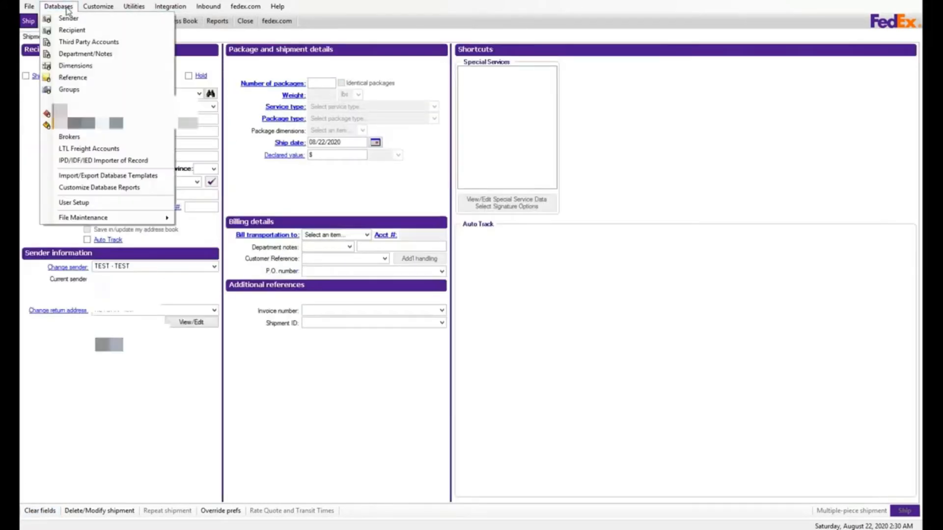
{"action": "left_click", "coordinate": [83, 43]}
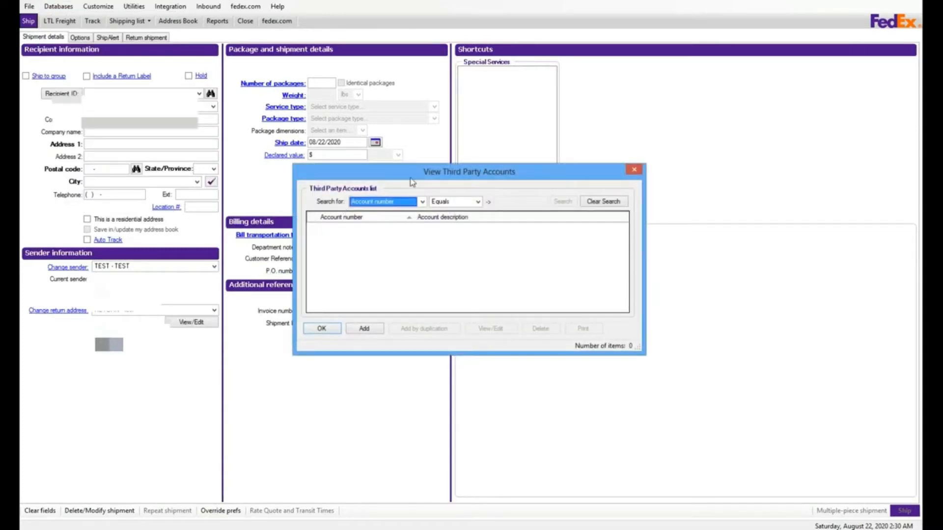
{"action": "key", "text": "Down"}
{"action": "left_click_drag", "start_coordinate": [426, 174], "coordinate": [349, 180]}
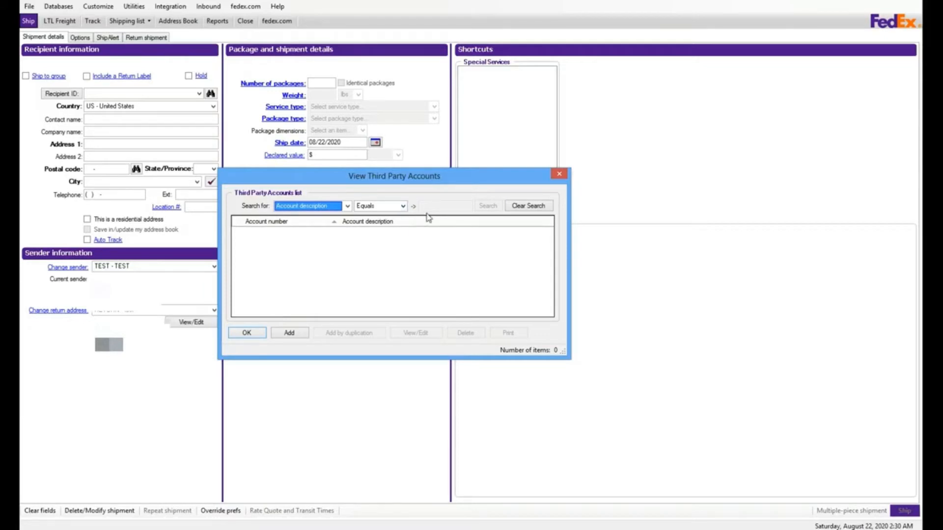
Step: Start a third-party account 'test company' with an account number, then cancel and close the list
{"action": "left_click", "coordinate": [289, 333]}
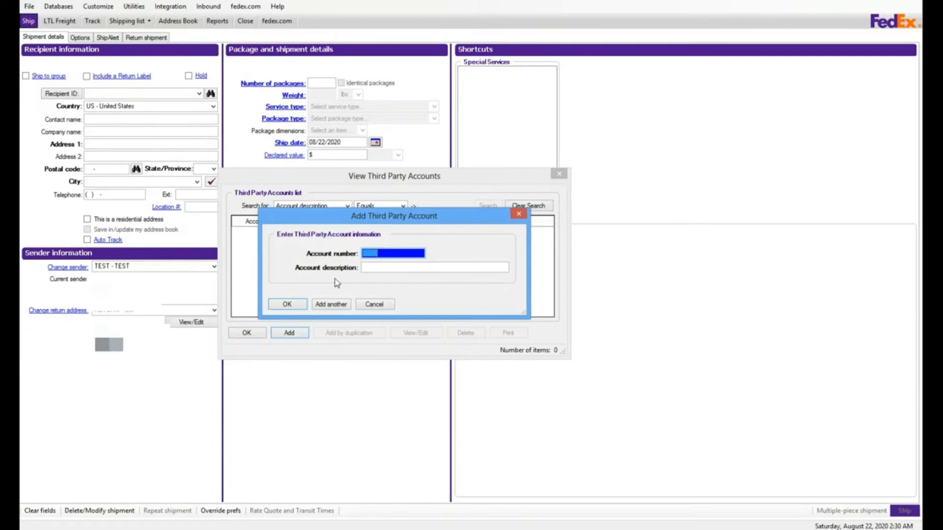
{"action": "left_click", "coordinate": [364, 268]}
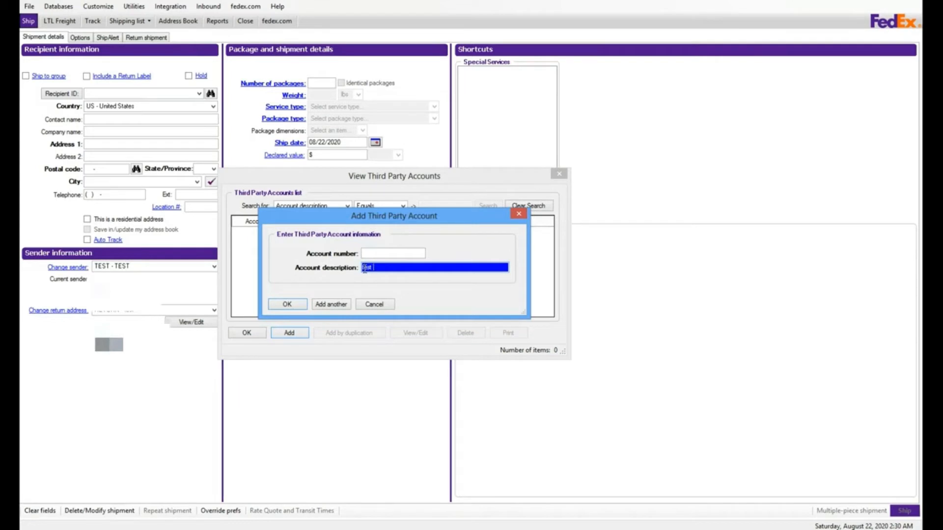
{"action": "type", "text": "test company"}
{"action": "left_click", "coordinate": [367, 254]}
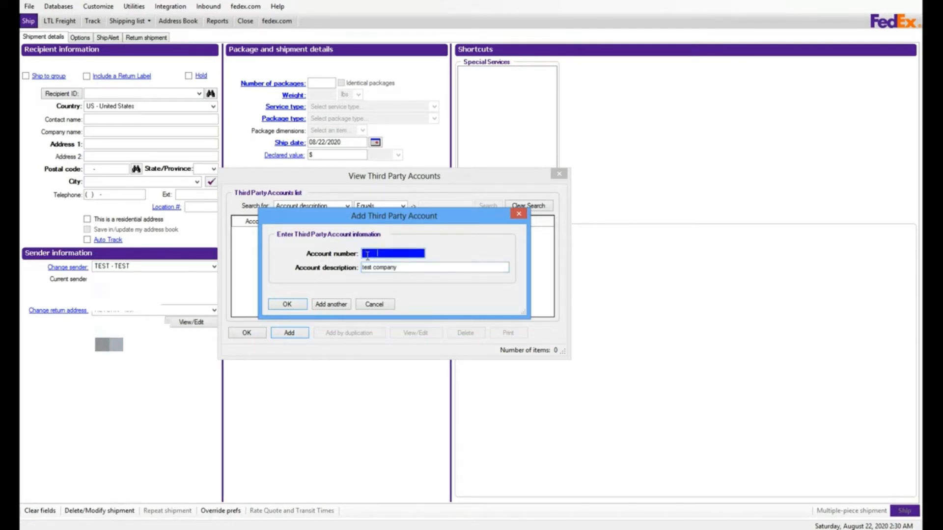
{"action": "left_click", "coordinate": [373, 305]}
{"action": "left_click", "coordinate": [559, 174]}
{"action": "left_click", "coordinate": [59, 6]}
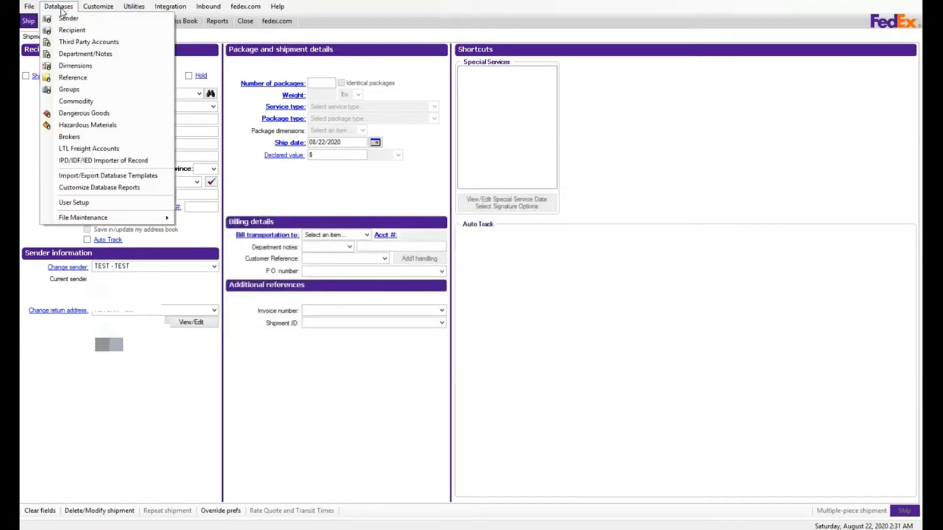
{"action": "left_click", "coordinate": [78, 54]}
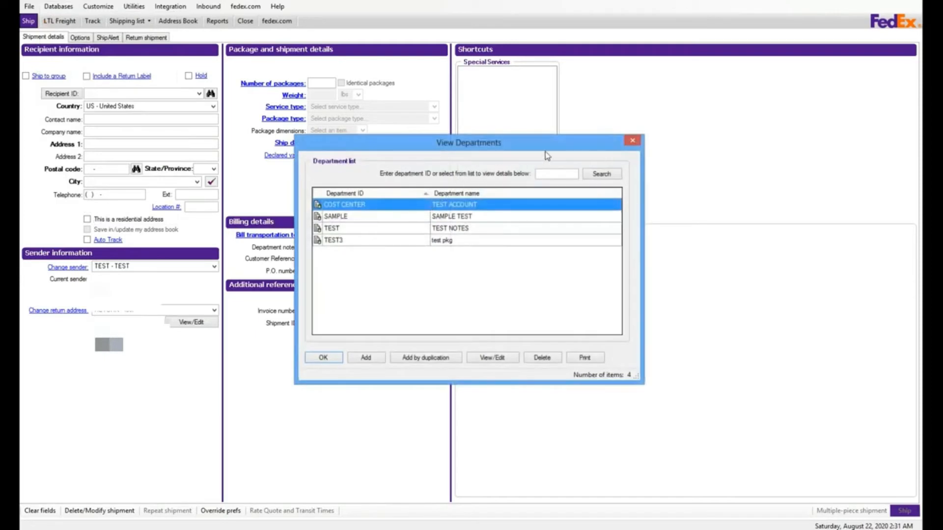
{"action": "left_click_drag", "start_coordinate": [497, 143], "coordinate": [382, 123]}
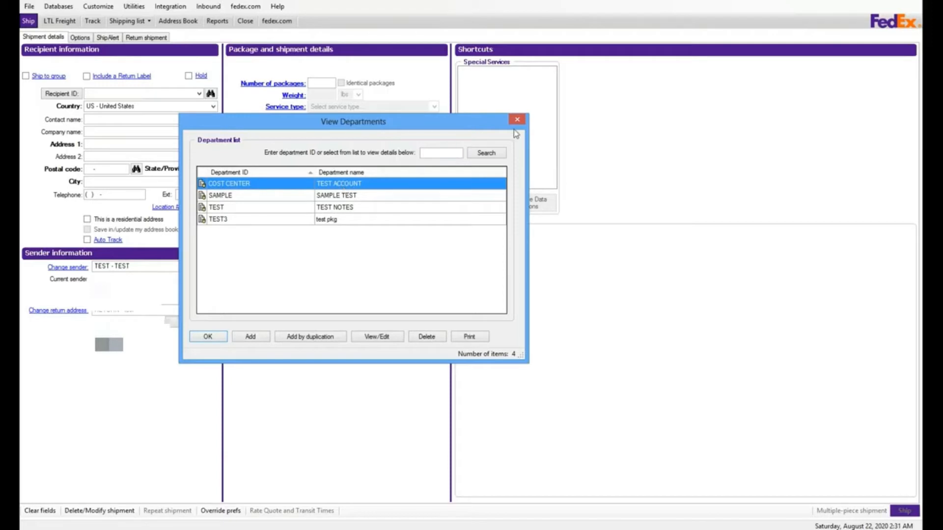
{"action": "left_click", "coordinate": [251, 336]}
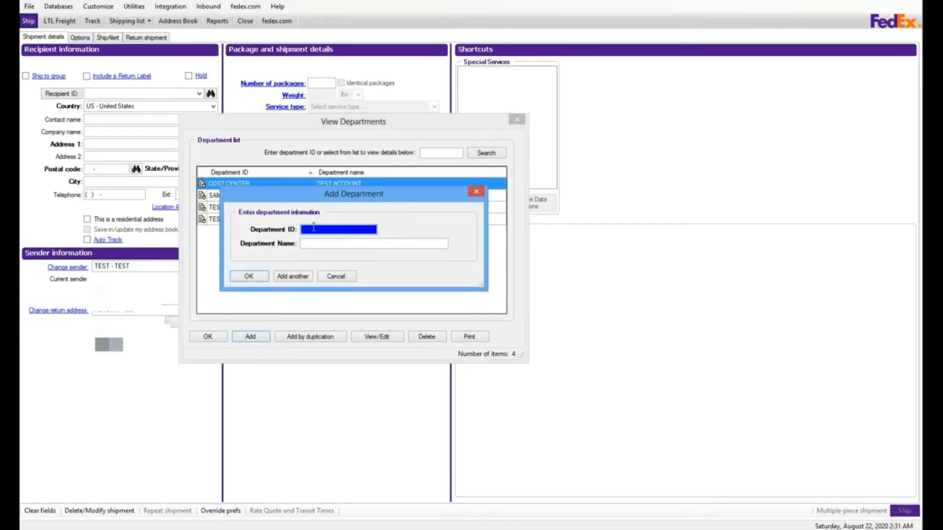
{"action": "left_click", "coordinate": [336, 276]}
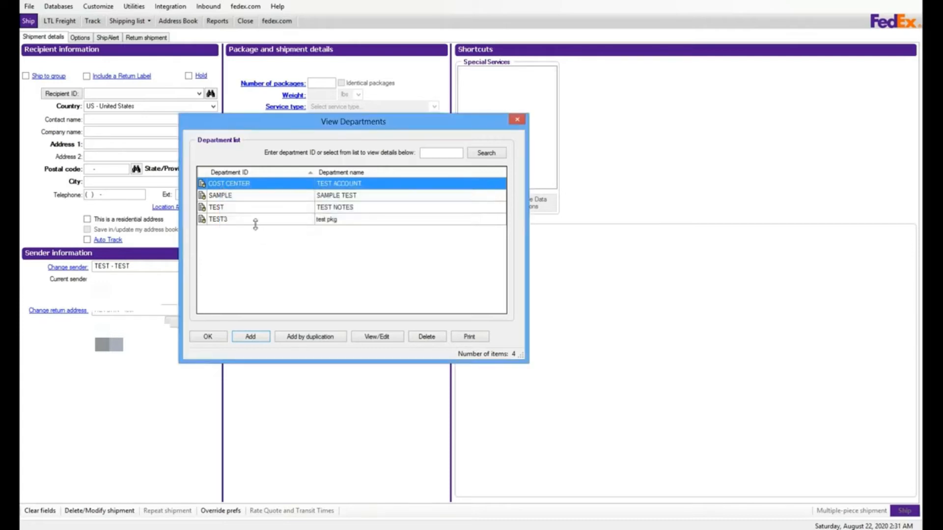
{"action": "left_click", "coordinate": [378, 337]}
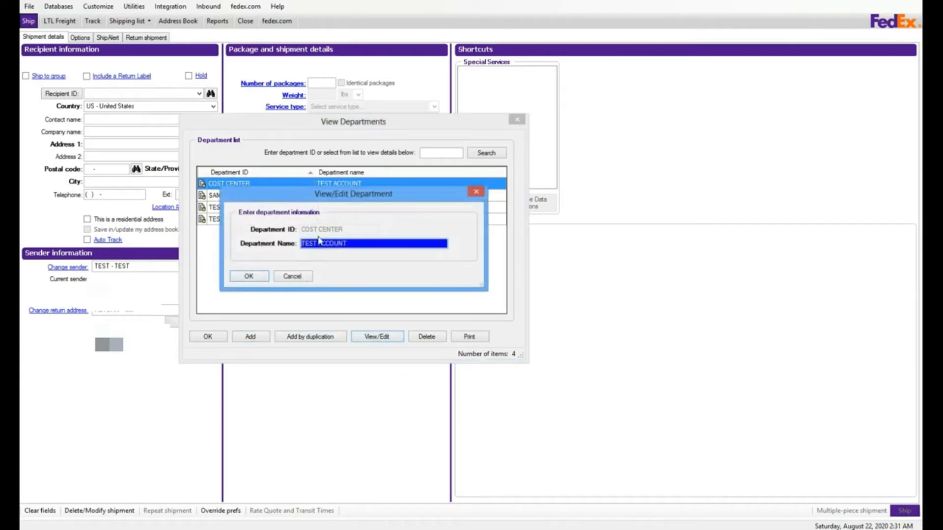
{"action": "left_click", "coordinate": [293, 277]}
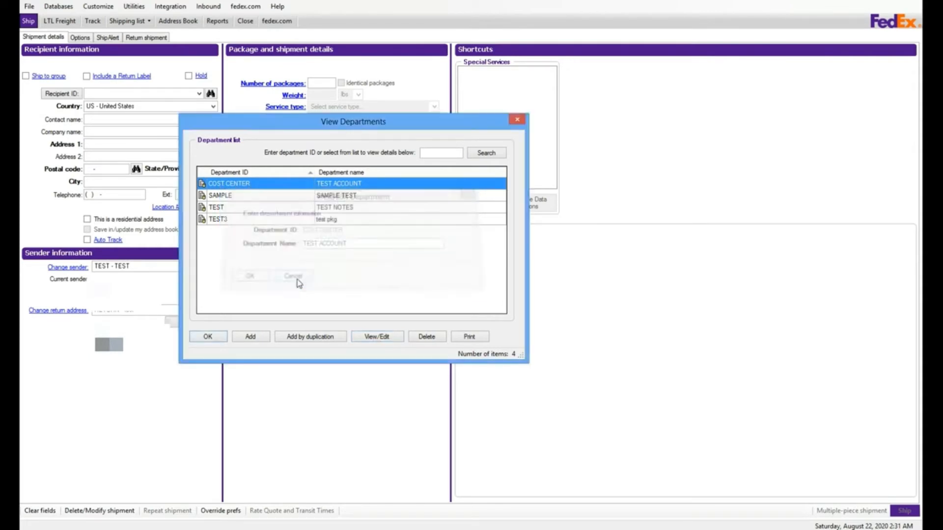
{"action": "left_click", "coordinate": [517, 119]}
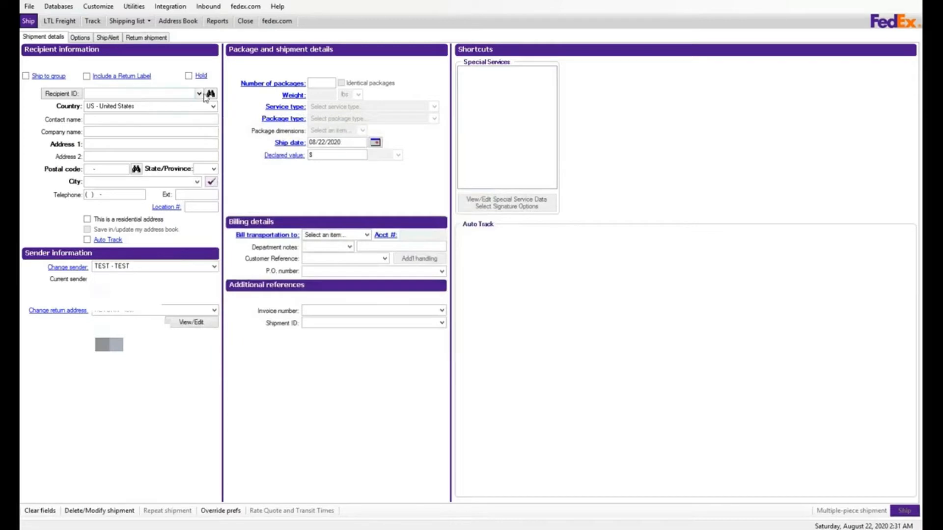
Step: Fill in saved recipient TEST1 and choose FedEx Ground Service
{"action": "left_click", "coordinate": [198, 94]}
{"action": "left_click", "coordinate": [179, 130]}
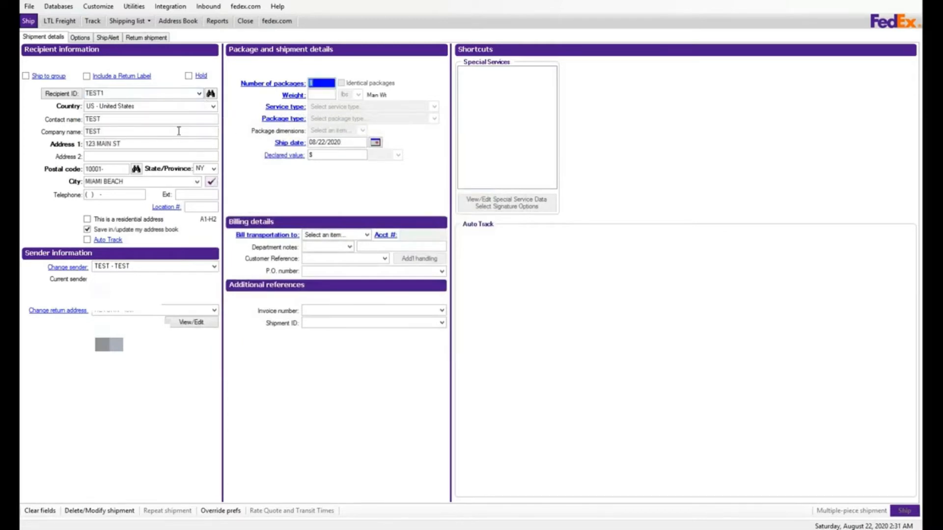
{"action": "left_click", "coordinate": [329, 95]}
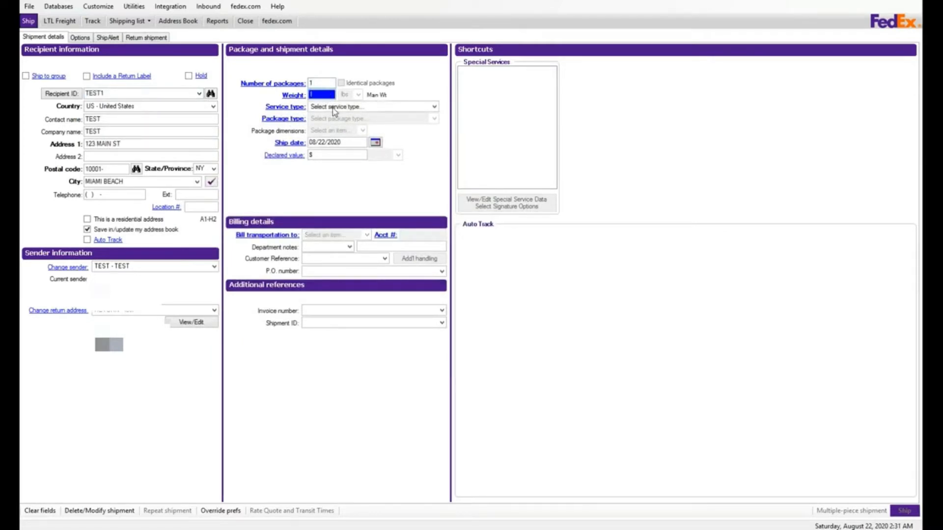
{"action": "left_click", "coordinate": [334, 108]}
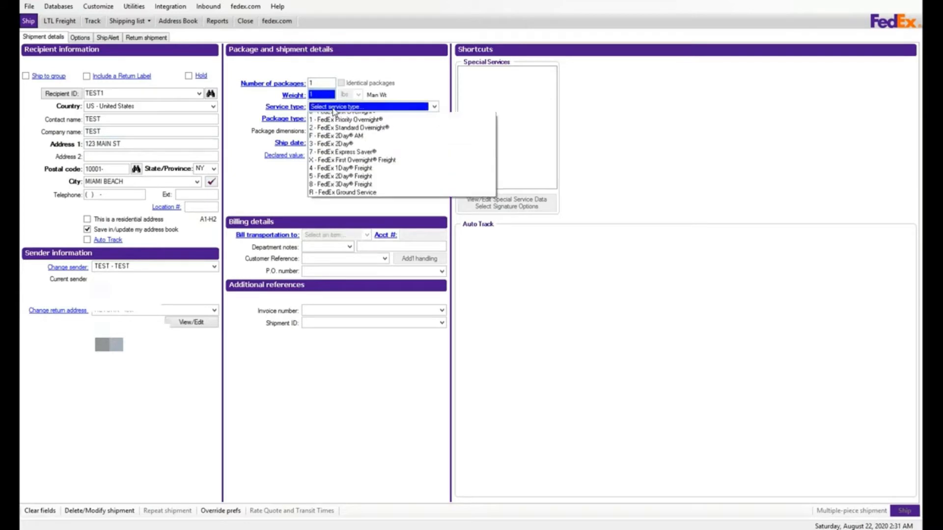
{"action": "left_click", "coordinate": [346, 197]}
Step: Bill transportation to 3 - Third Party, leaving the empty account number list unused
{"action": "left_click", "coordinate": [367, 235]}
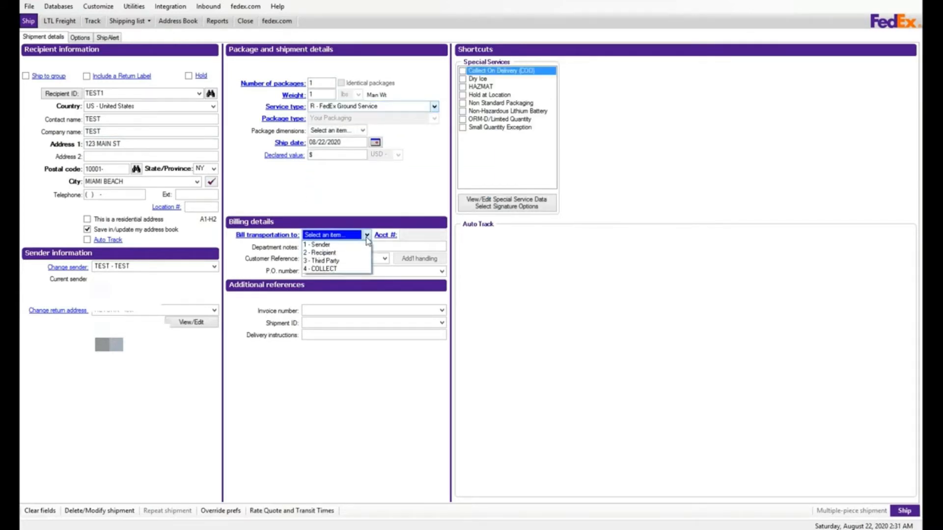
{"action": "left_click", "coordinate": [328, 261]}
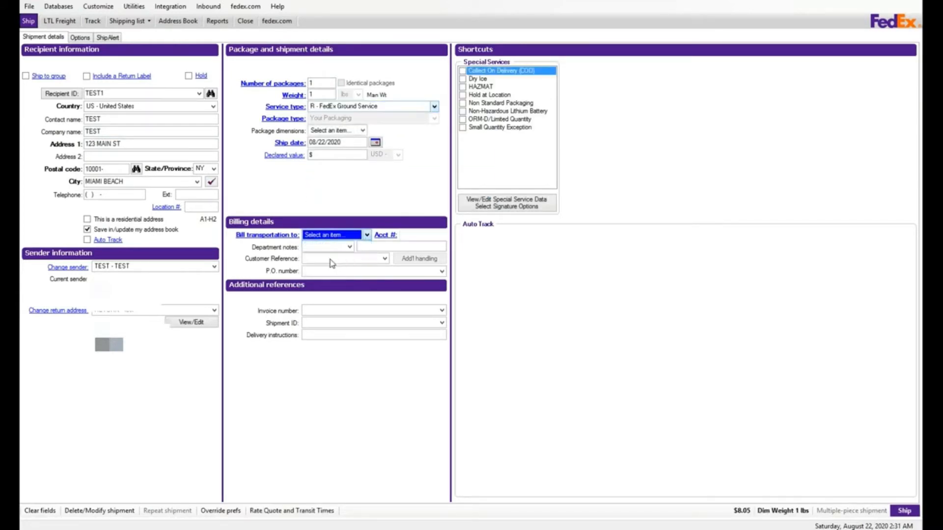
{"action": "left_click", "coordinate": [442, 235]}
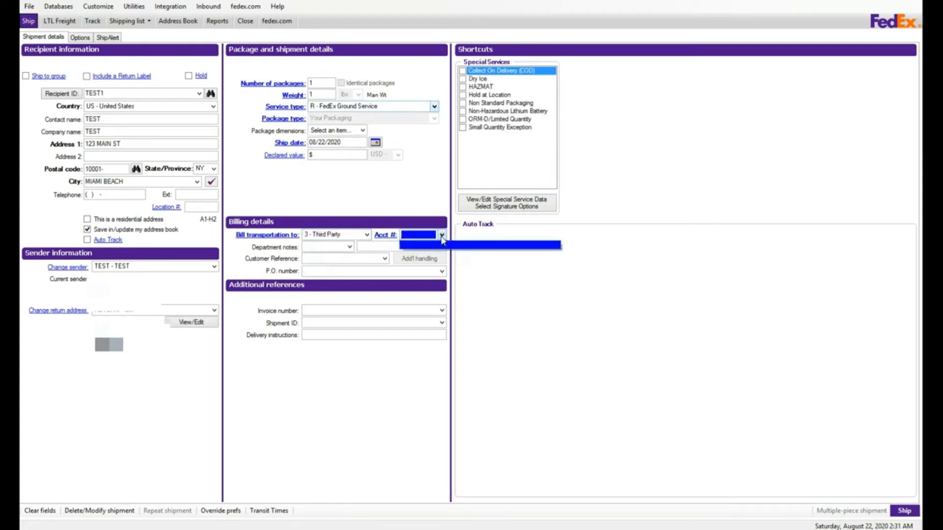
{"action": "left_click", "coordinate": [442, 236]}
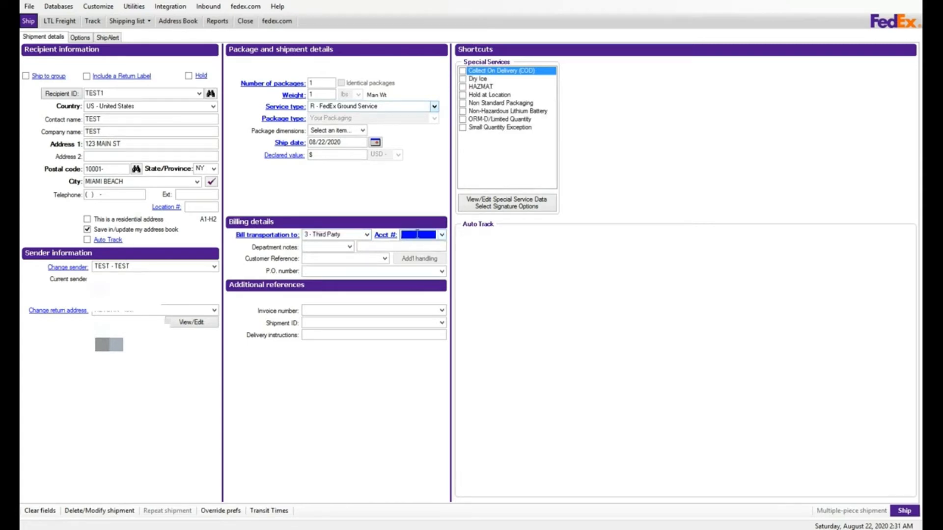
{"action": "left_click", "coordinate": [367, 234]}
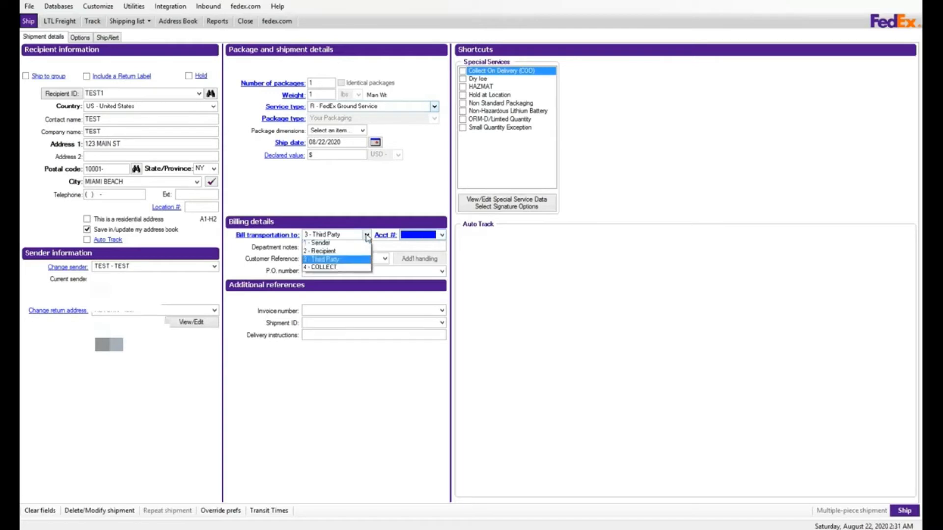
{"action": "left_click", "coordinate": [400, 245]}
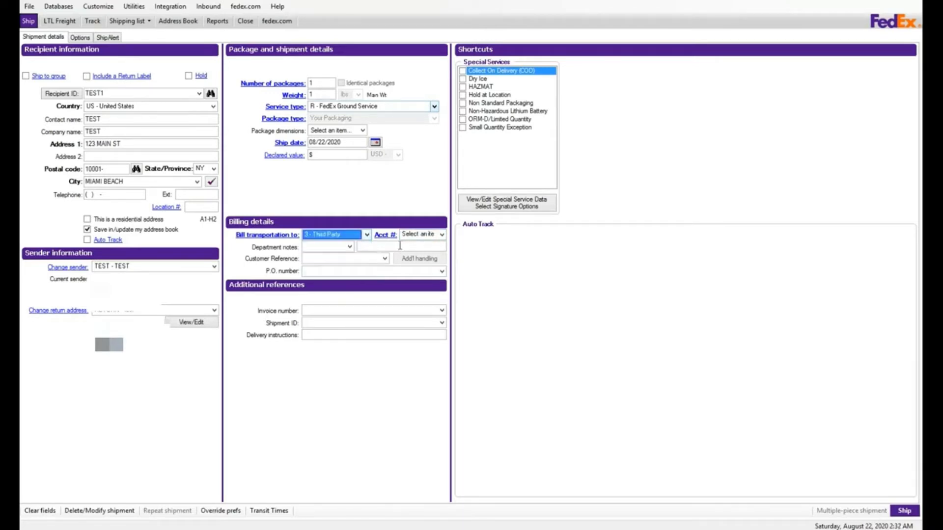
Step: Apply the COST CENTER department note and the REFID 123 customer reference
{"action": "left_click", "coordinate": [350, 248]}
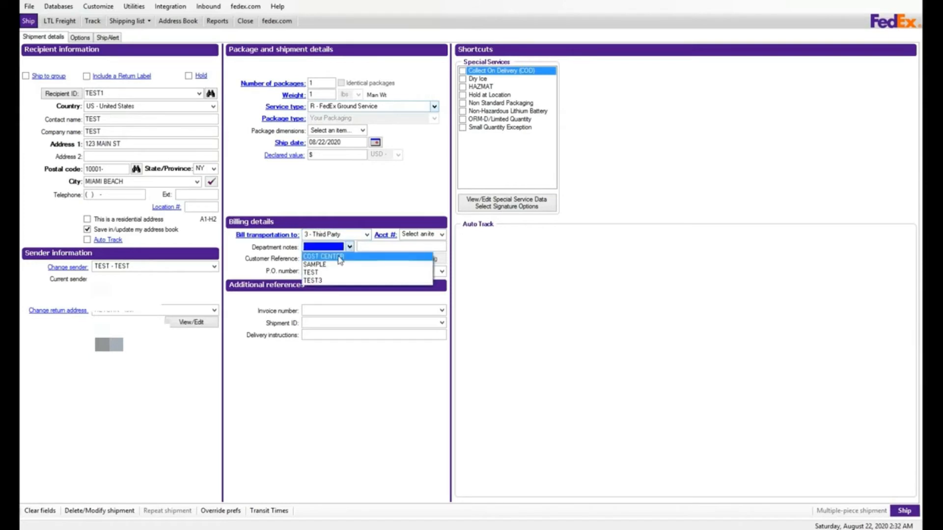
{"action": "left_click", "coordinate": [340, 257]}
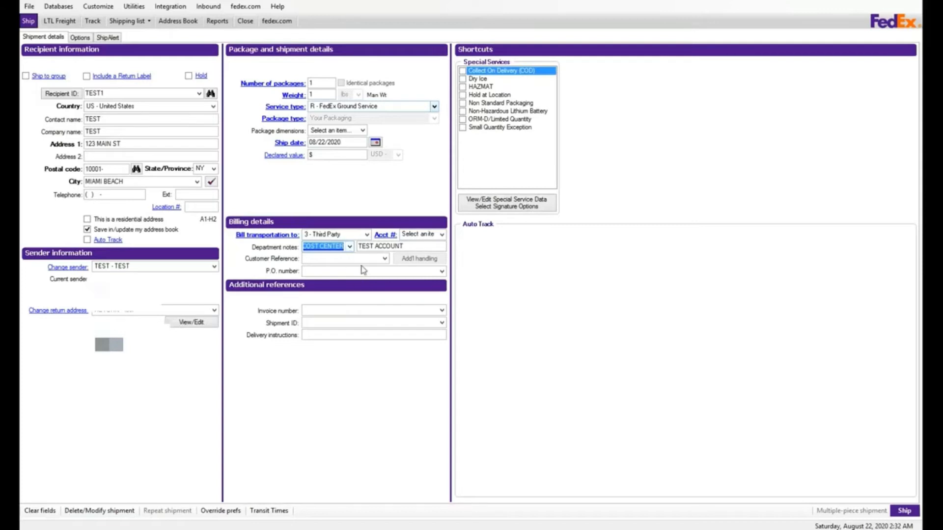
{"action": "left_click", "coordinate": [384, 259]}
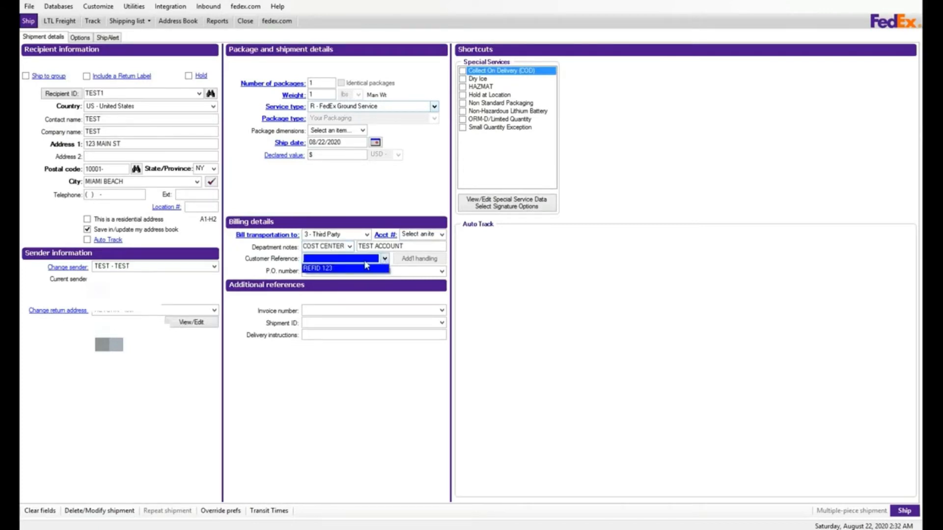
{"action": "left_click", "coordinate": [348, 270]}
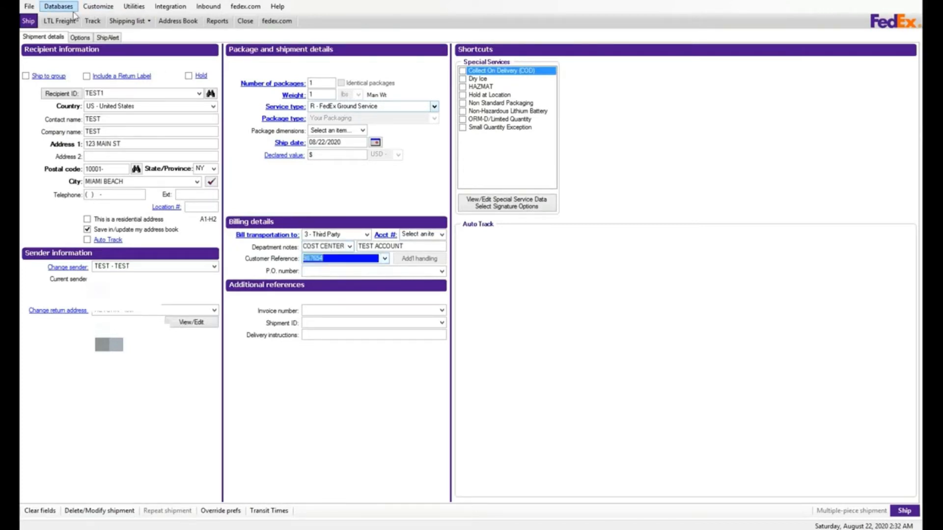
Step: Add reference REF666 named 'Test ref' to the Reference database
{"action": "left_click", "coordinate": [58, 7]}
{"action": "left_click", "coordinate": [92, 78]}
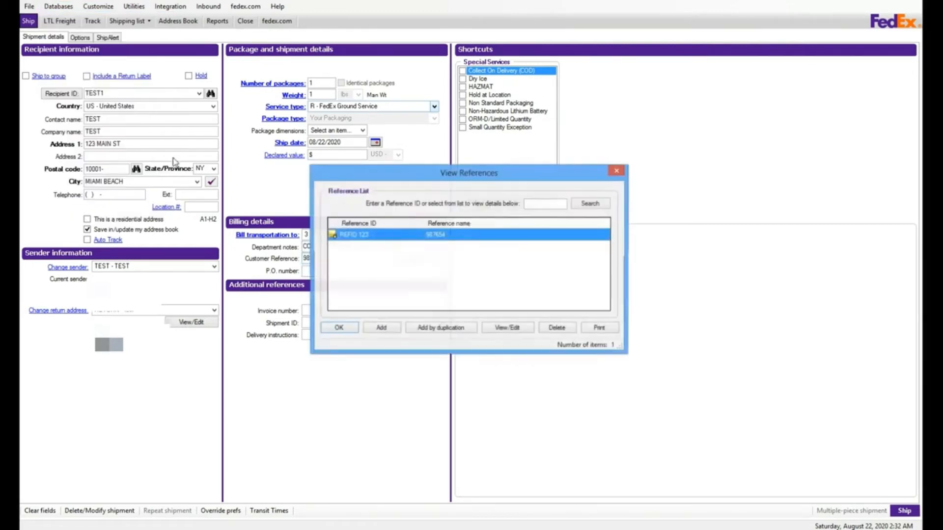
{"action": "left_click", "coordinate": [382, 332]}
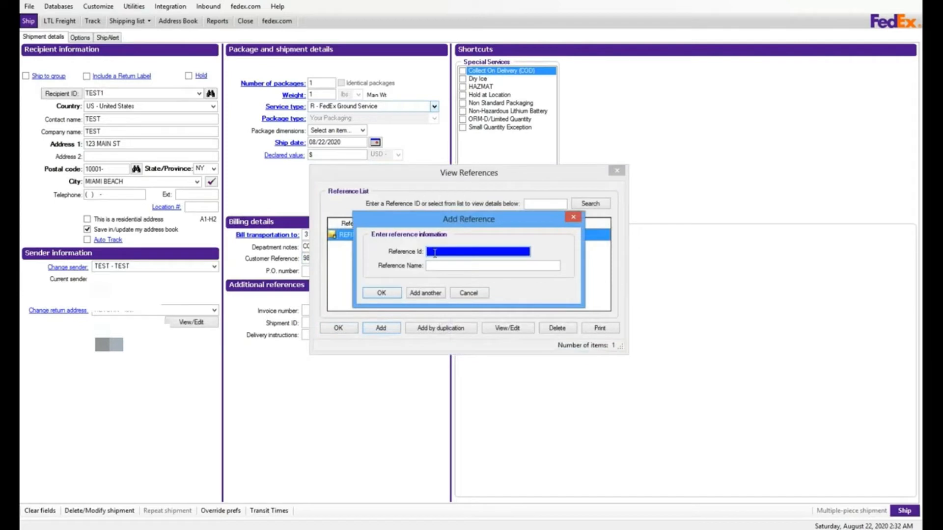
{"action": "type", "text": "REF666"}
{"action": "left_click", "coordinate": [440, 266]}
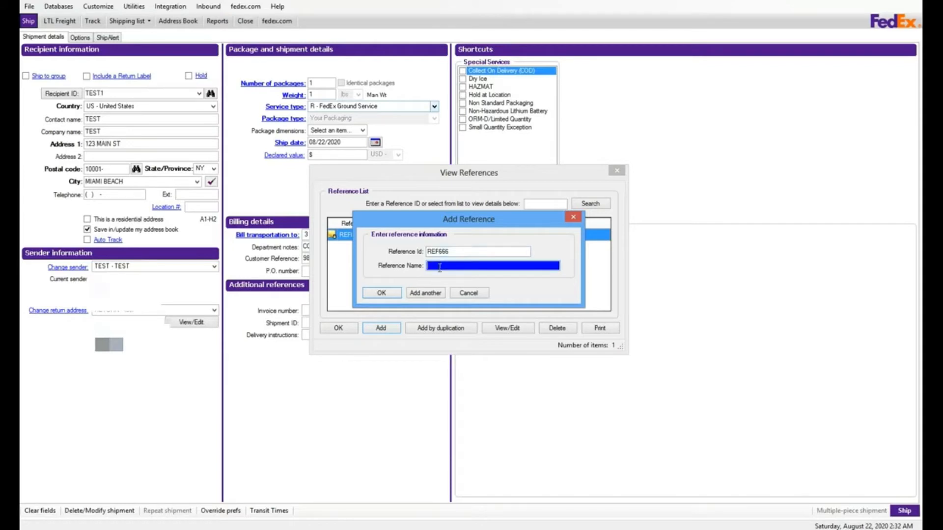
{"action": "type", "text": "Test ref"}
{"action": "left_click", "coordinate": [384, 293]}
{"action": "left_click", "coordinate": [349, 331]}
Step: Use REF666 as customer reference and REFID 123 as P.O. number, then clear the fields
{"action": "left_click", "coordinate": [385, 259]}
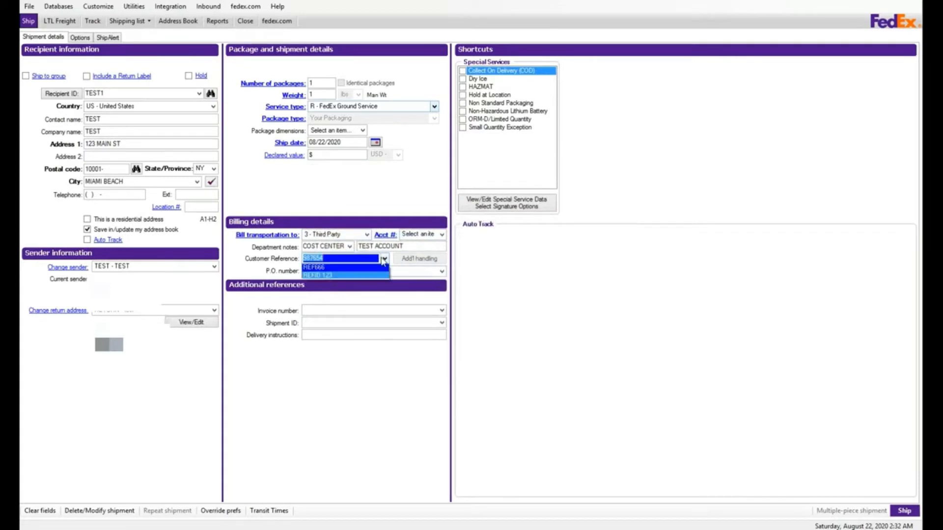
{"action": "left_click", "coordinate": [337, 272]}
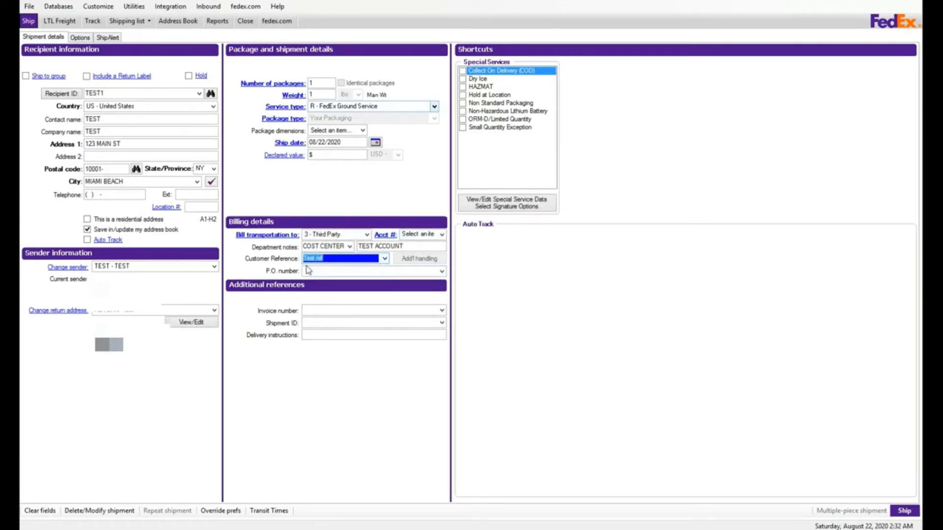
{"action": "left_click", "coordinate": [316, 271]}
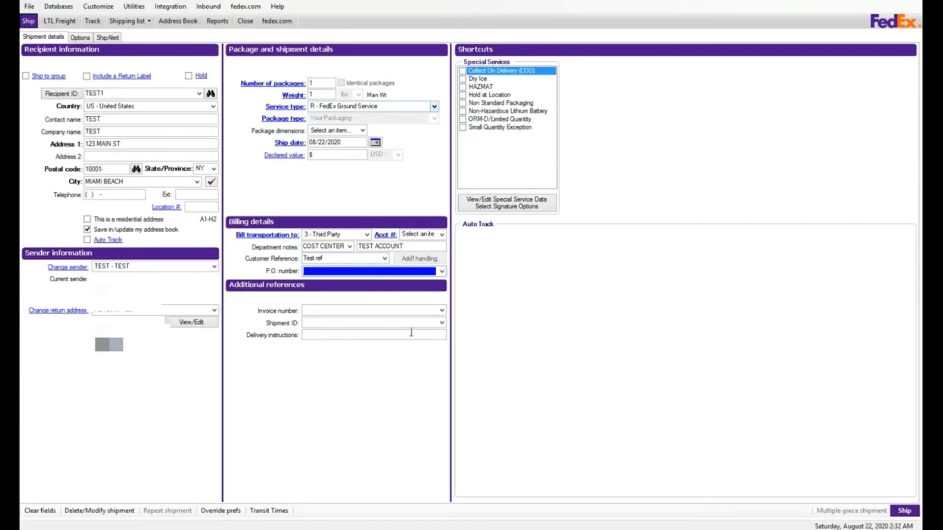
{"action": "left_click", "coordinate": [68, 7]}
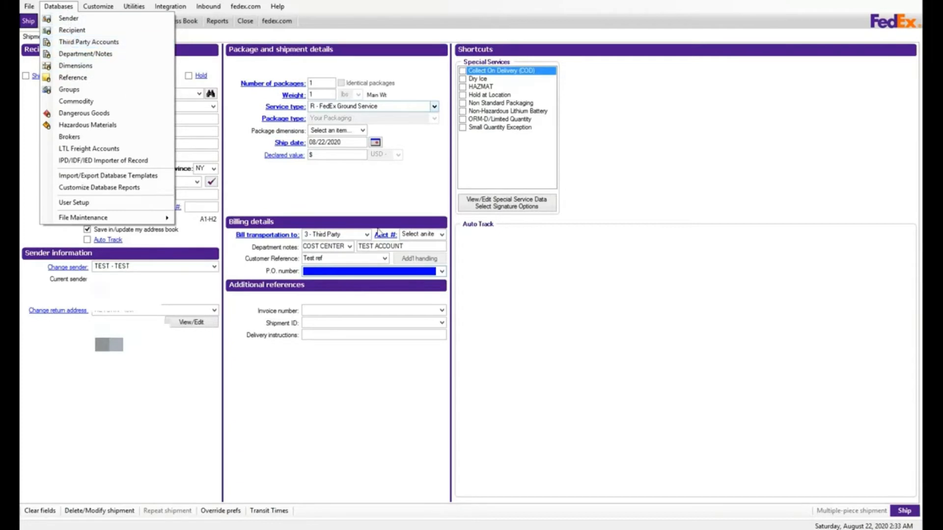
{"action": "left_click", "coordinate": [442, 272]}
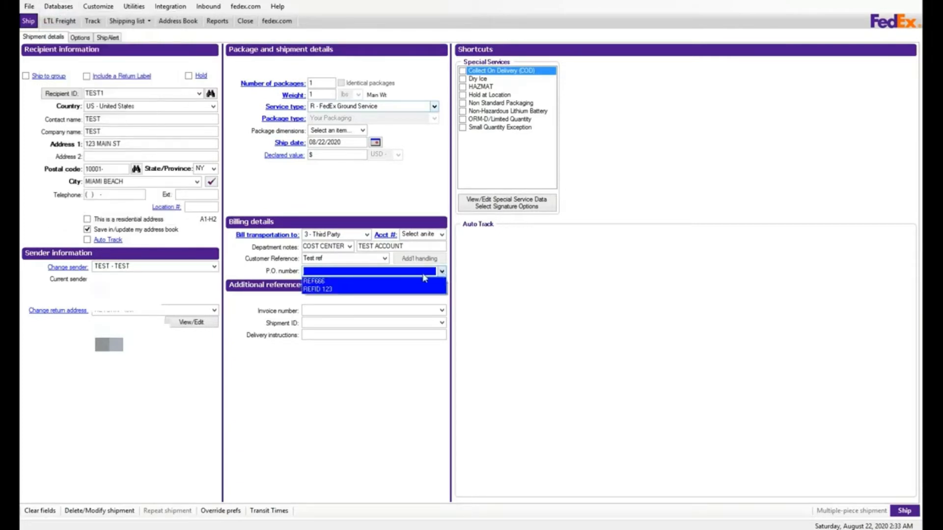
{"action": "left_click", "coordinate": [349, 289]}
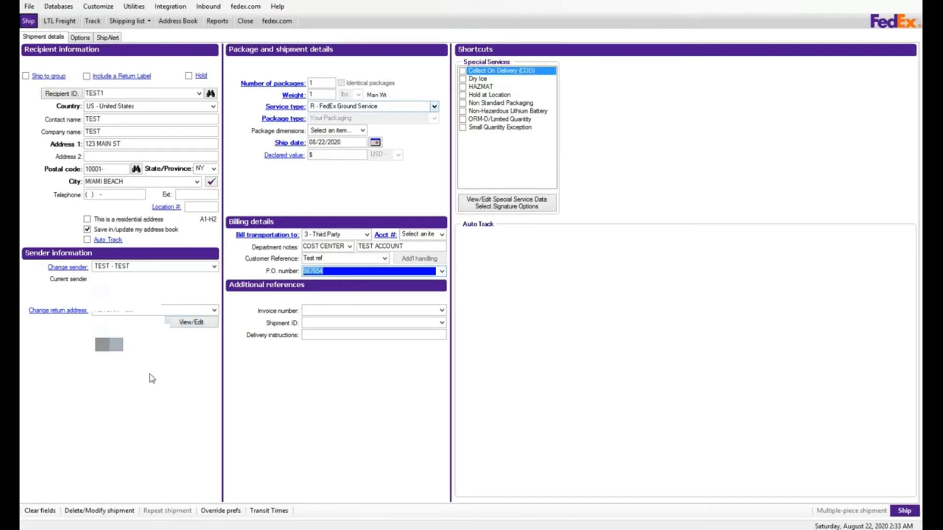
{"action": "left_click", "coordinate": [41, 511]}
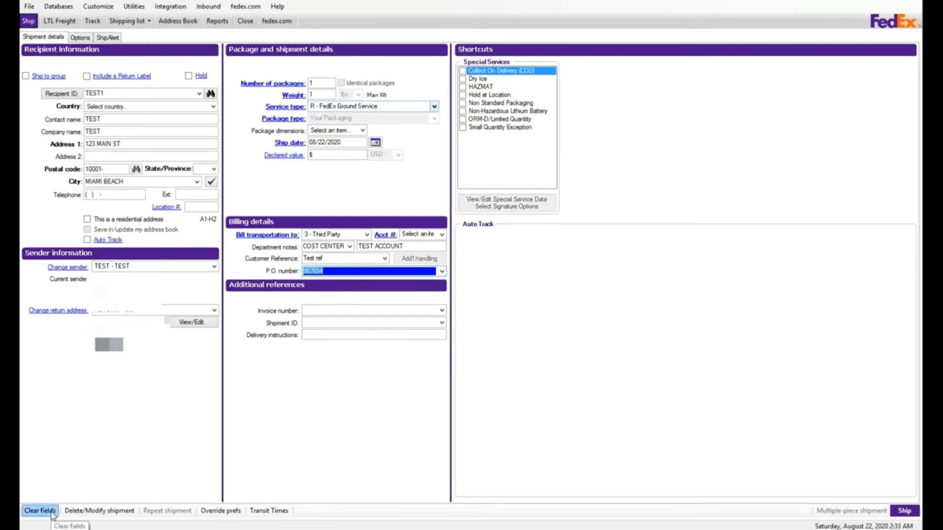
{"action": "left_click", "coordinate": [64, 8]}
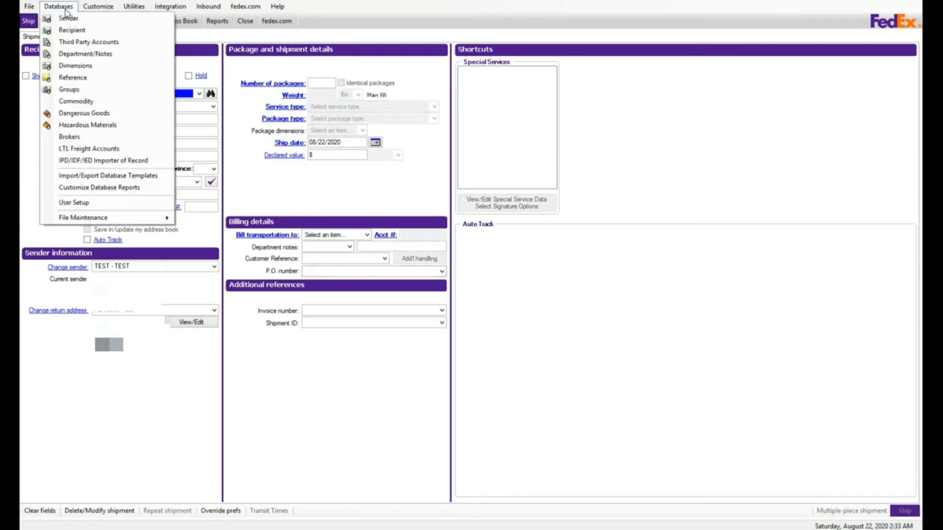
{"action": "left_click", "coordinate": [76, 65]}
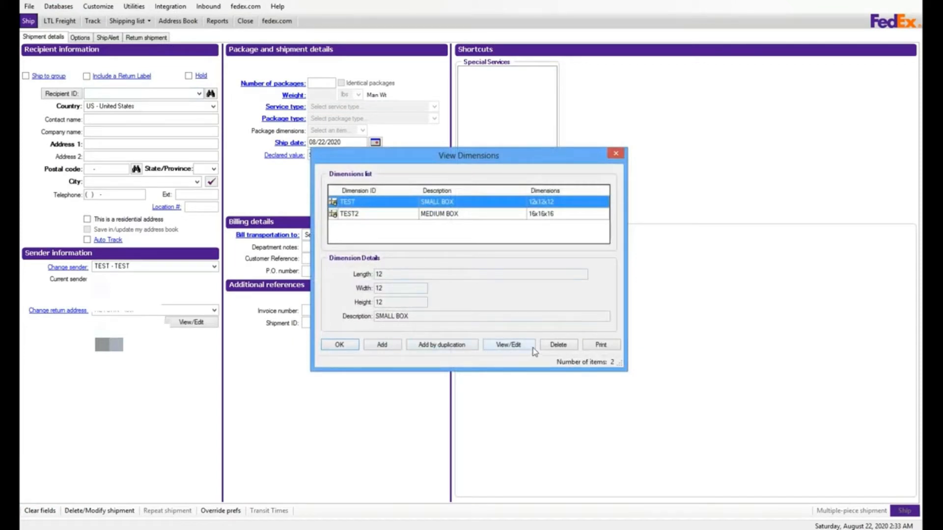
{"action": "left_click", "coordinate": [506, 346]}
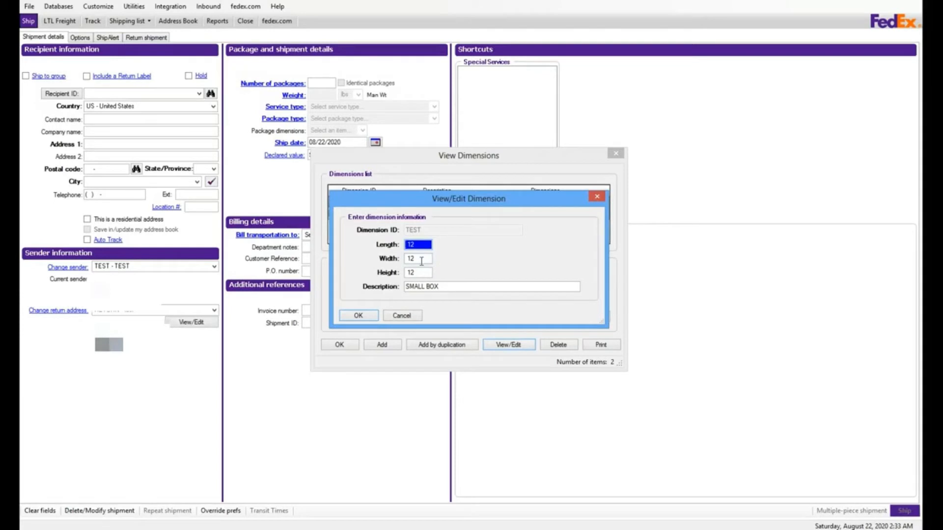
{"action": "left_click", "coordinate": [407, 319]}
{"action": "left_click", "coordinate": [339, 345]}
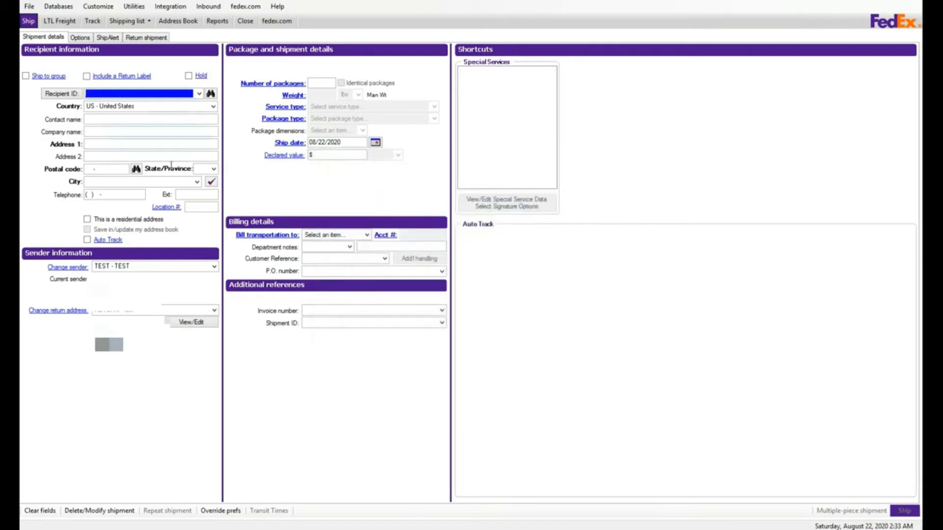
Step: Fill in saved recipient TEST and choose FedEx Ground Service
{"action": "left_click", "coordinate": [199, 93]}
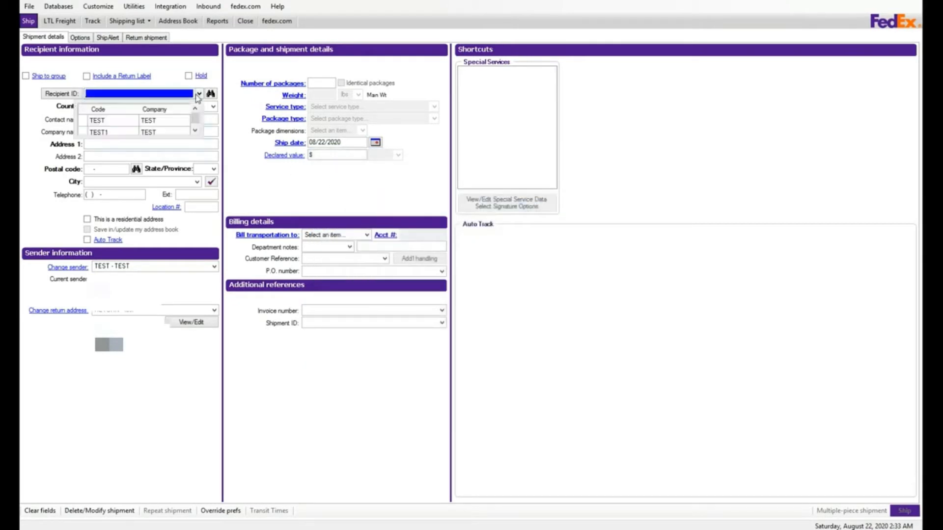
{"action": "left_click", "coordinate": [180, 123]}
{"action": "left_click", "coordinate": [313, 95]}
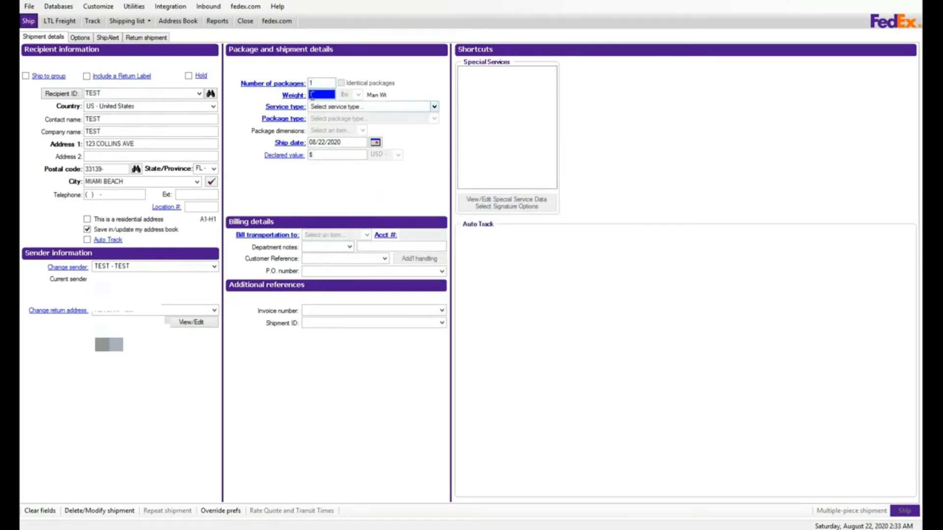
{"action": "left_click", "coordinate": [434, 106]}
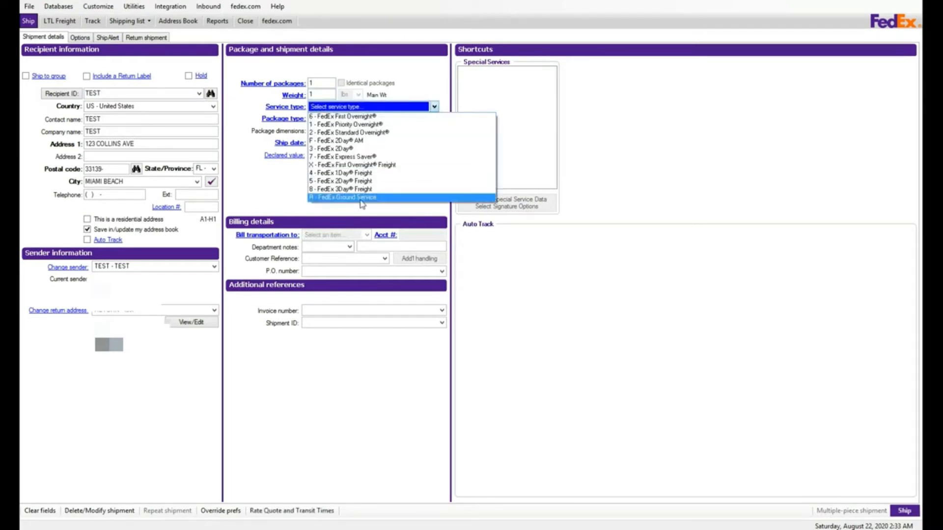
{"action": "left_click", "coordinate": [363, 199]}
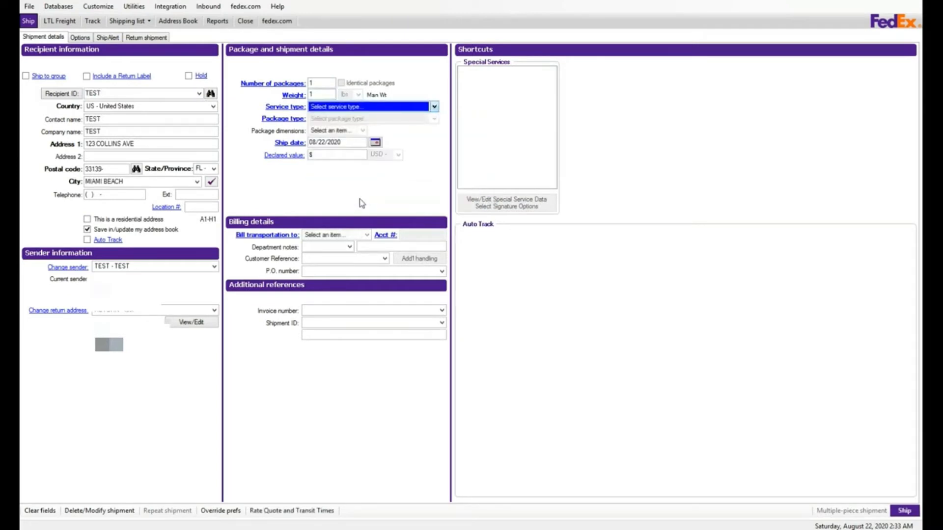
Step: Try each package dimension option, keeping TEST - SMALL BOX at 12 x 12 x 12 in
{"action": "left_click", "coordinate": [363, 131]}
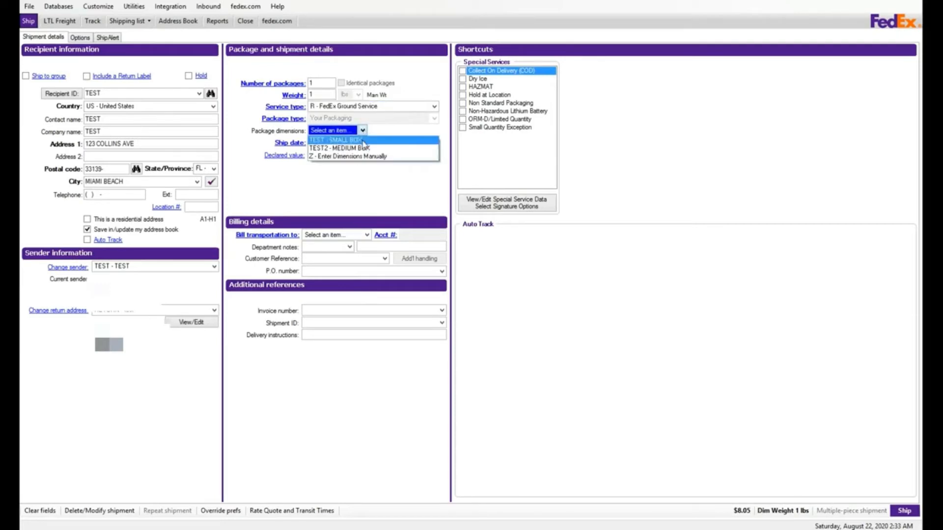
{"action": "left_click", "coordinate": [364, 141]}
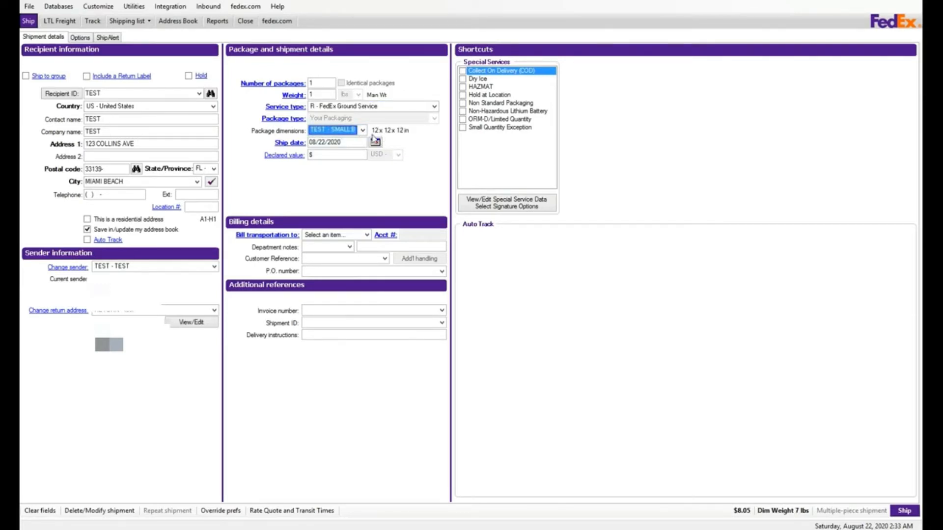
{"action": "left_click", "coordinate": [363, 130]}
{"action": "left_click", "coordinate": [363, 153]}
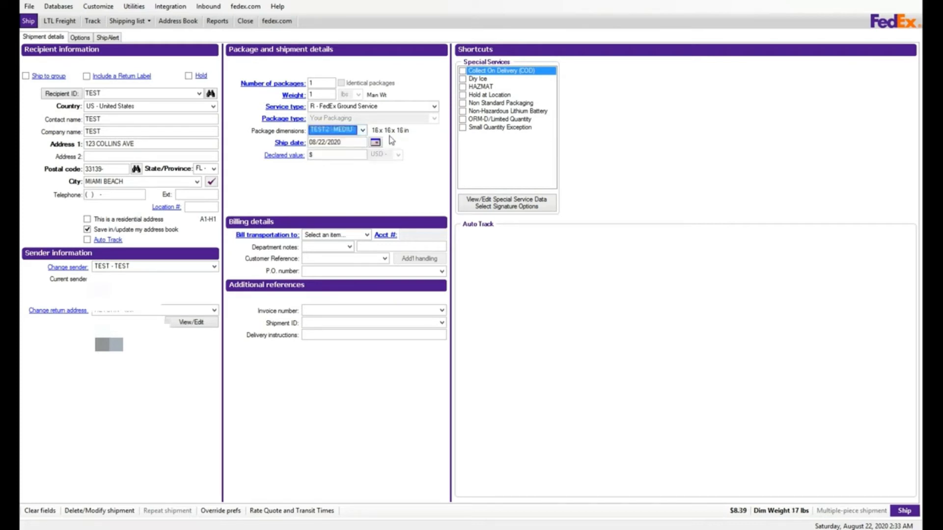
{"action": "left_click", "coordinate": [363, 130]}
{"action": "left_click", "coordinate": [368, 156]}
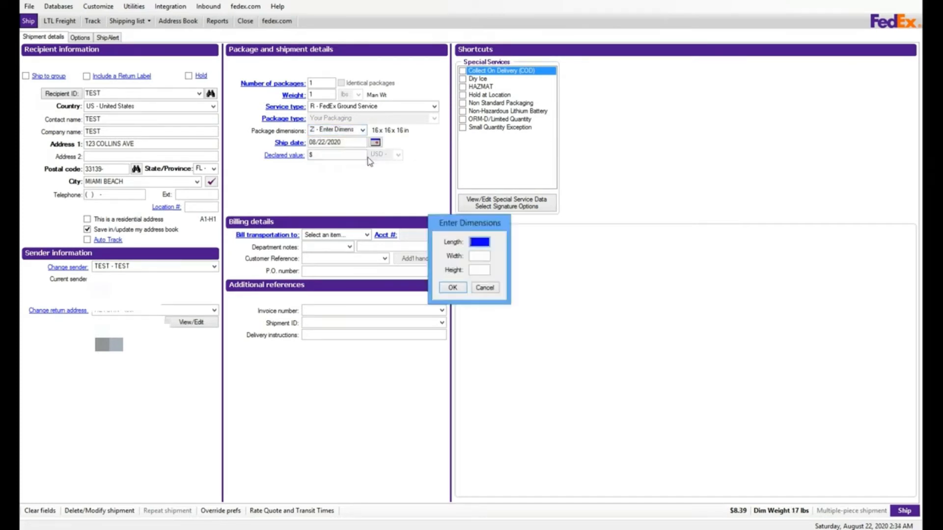
{"action": "left_click", "coordinate": [485, 288]}
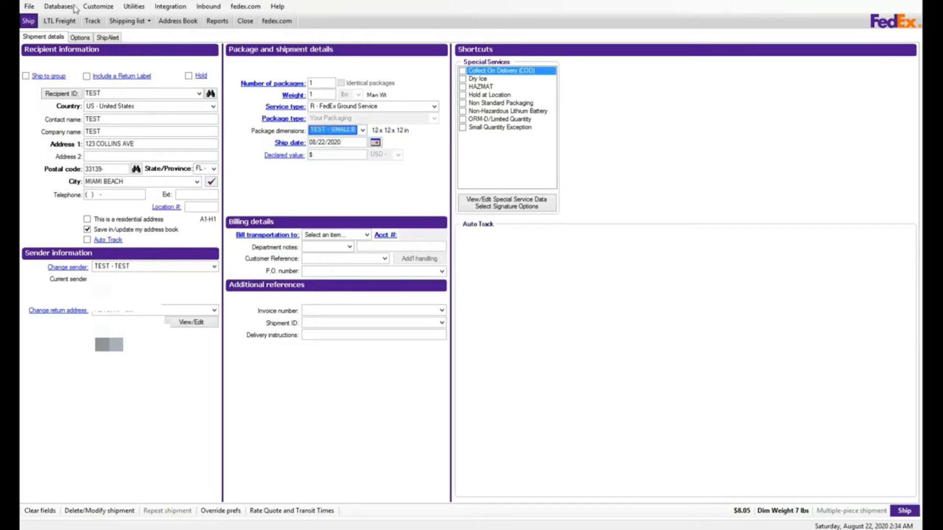
Step: Delete the old TEST group from the Groups database
{"action": "left_click", "coordinate": [71, 9]}
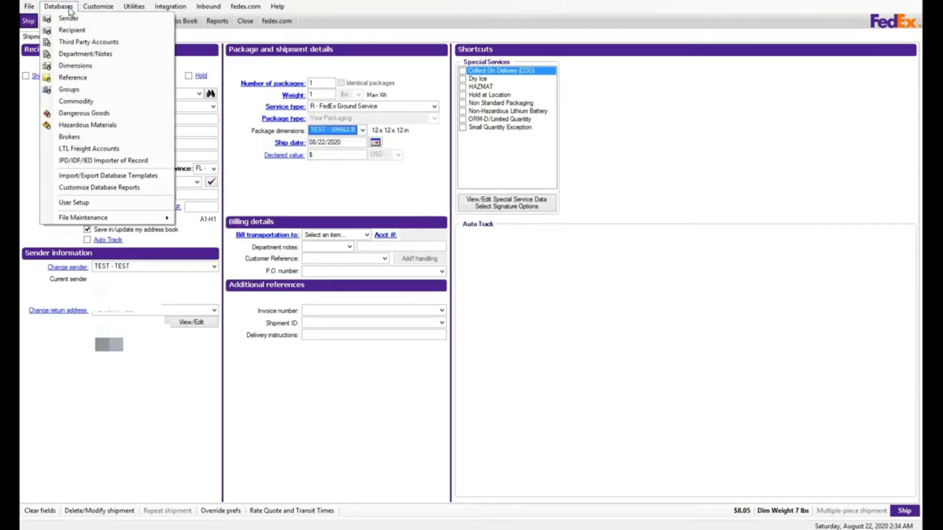
{"action": "left_click", "coordinate": [83, 91]}
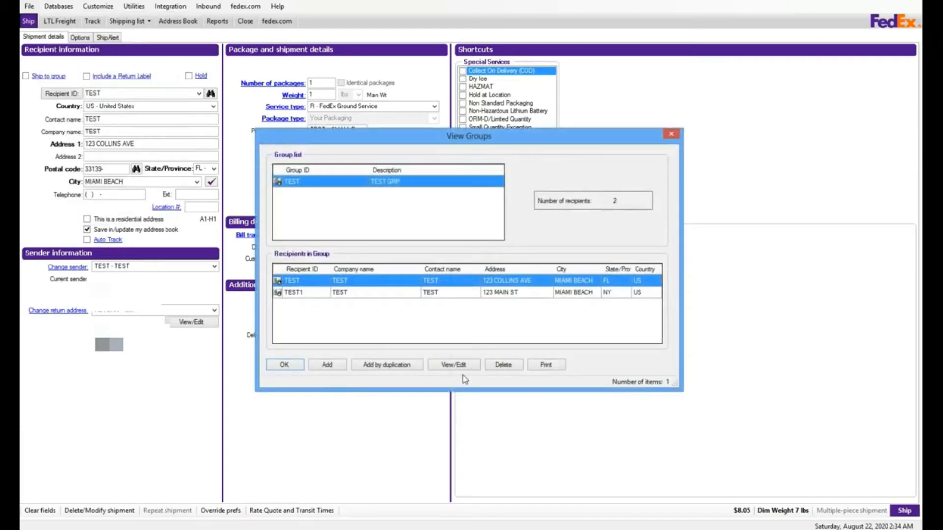
{"action": "left_click", "coordinate": [503, 364]}
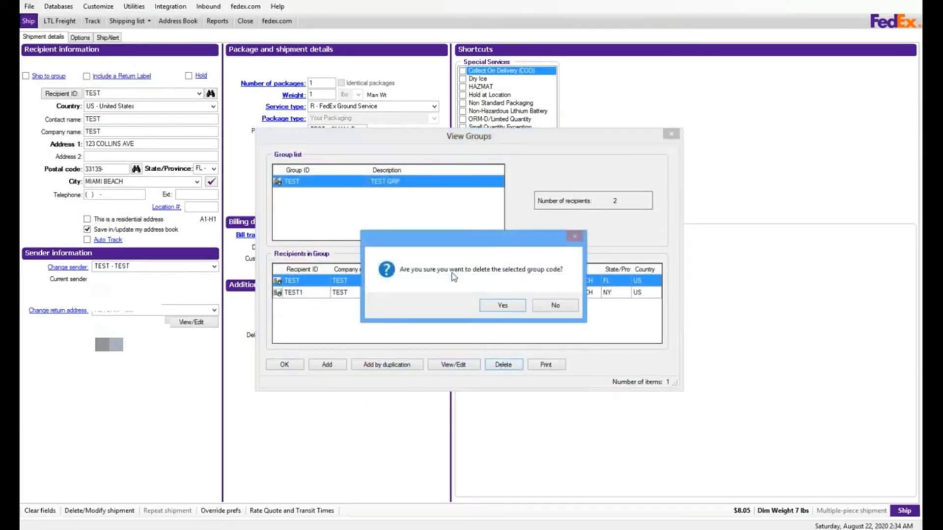
{"action": "left_click", "coordinate": [502, 305]}
Step: Create group TEST GROUP with recipients TEST and TEST1, described as 'test group shipment'
{"action": "left_click", "coordinate": [336, 368]}
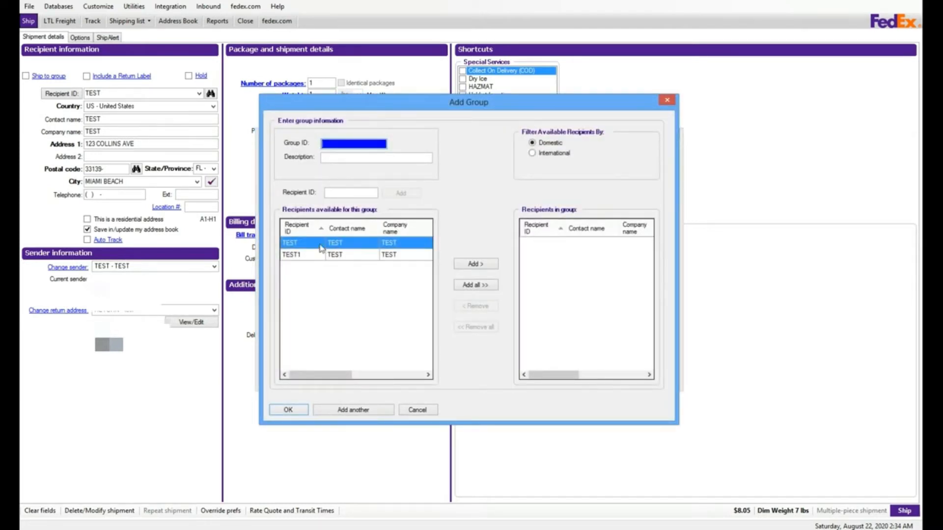
{"action": "left_click", "coordinate": [471, 265]}
{"action": "left_click", "coordinate": [475, 265]}
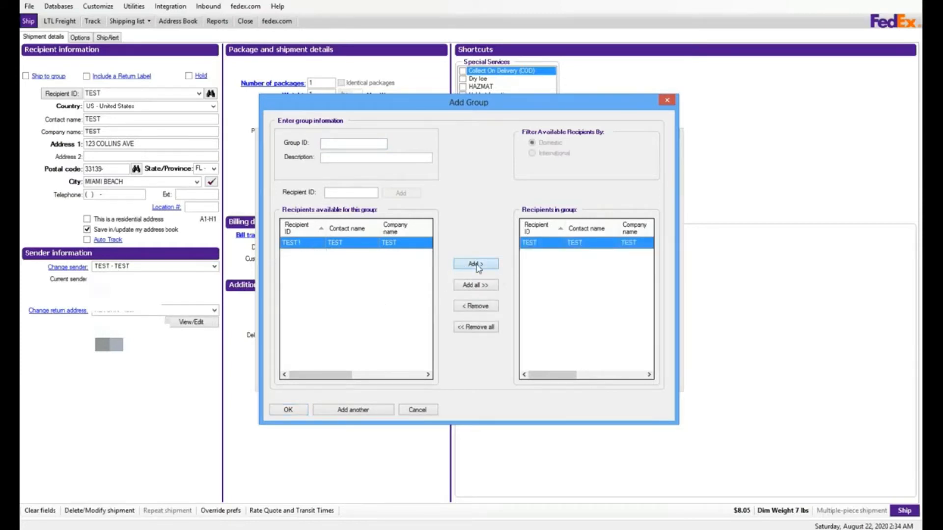
{"action": "left_click", "coordinate": [344, 145]}
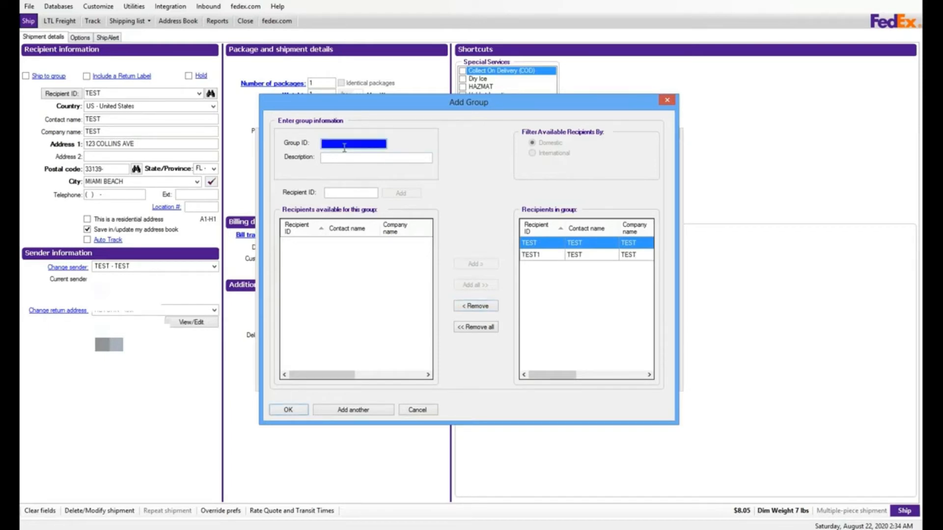
{"action": "type", "text": "TEST GROUP"}
{"action": "key", "text": "Tab"}
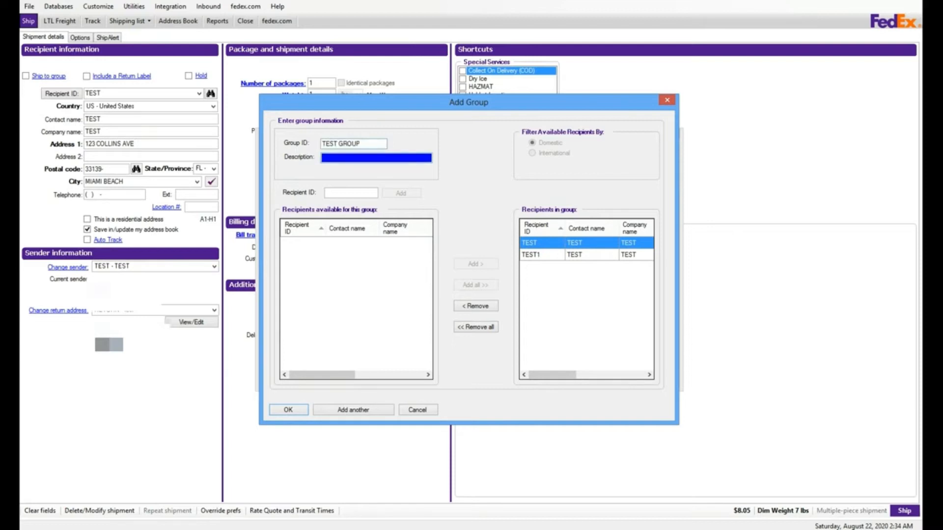
{"action": "type", "text": "test teoup shipment"}
{"action": "left_click", "coordinate": [289, 409]}
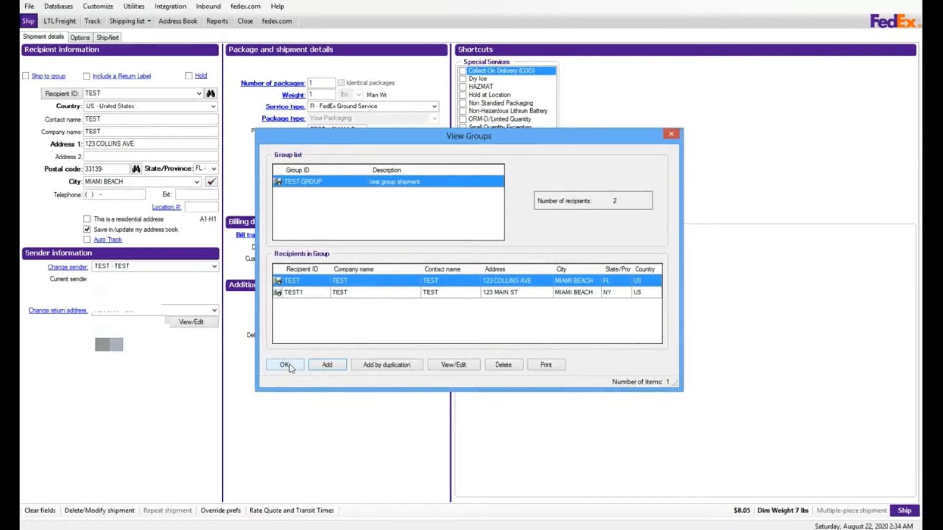
{"action": "left_click", "coordinate": [289, 366]}
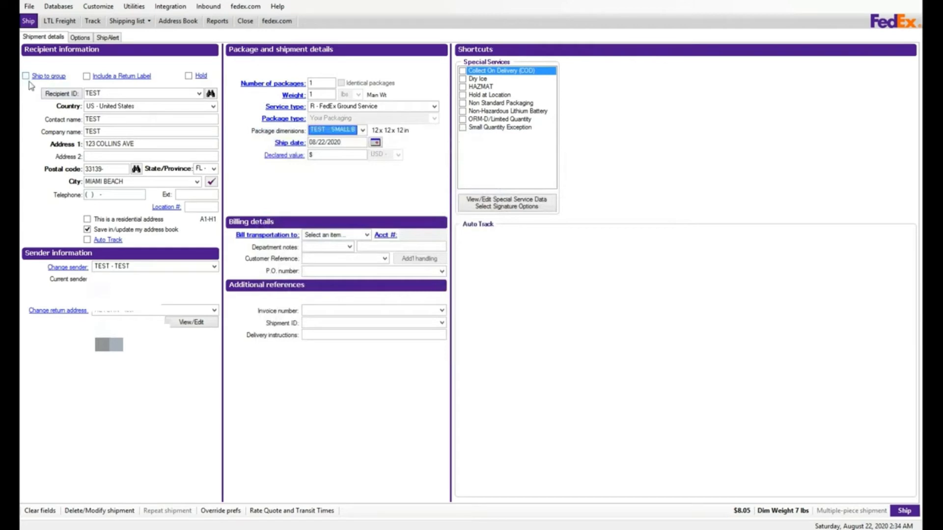
Step: Ship to group TEST GROUP with a package weight of 1
{"action": "left_click", "coordinate": [26, 76]}
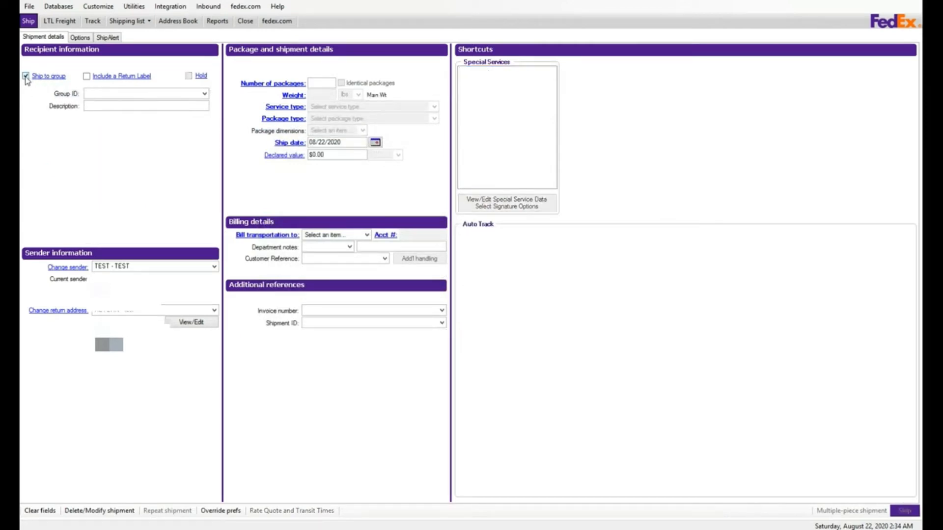
{"action": "left_click", "coordinate": [204, 94]}
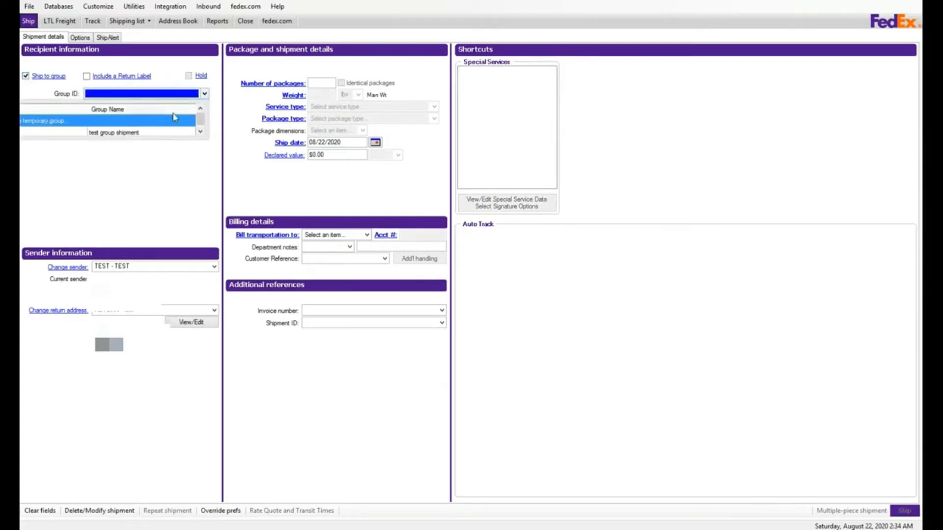
{"action": "left_click", "coordinate": [159, 133]}
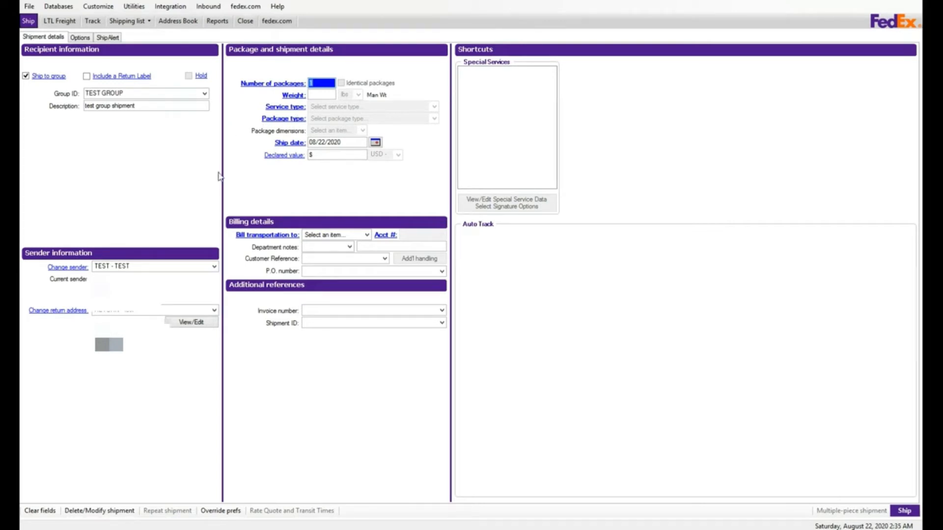
{"action": "left_click", "coordinate": [321, 96]}
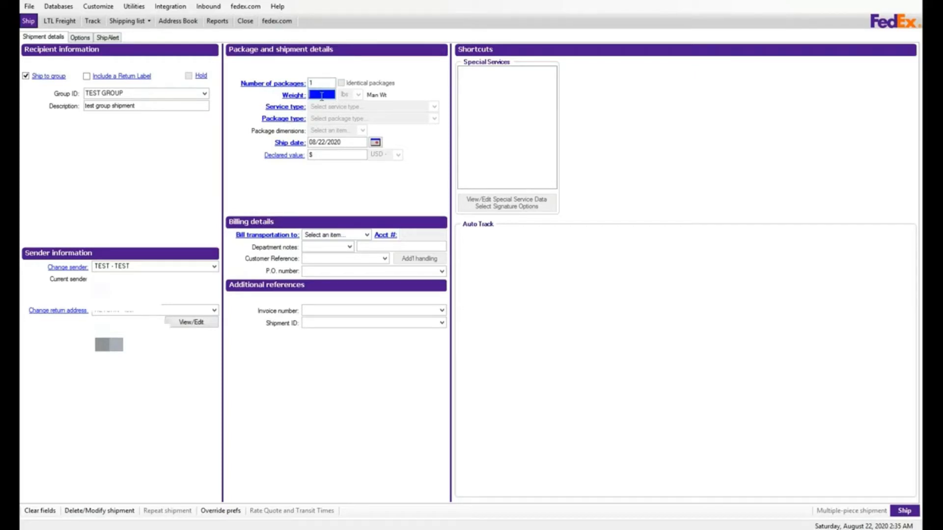
{"action": "type", "text": "1"}
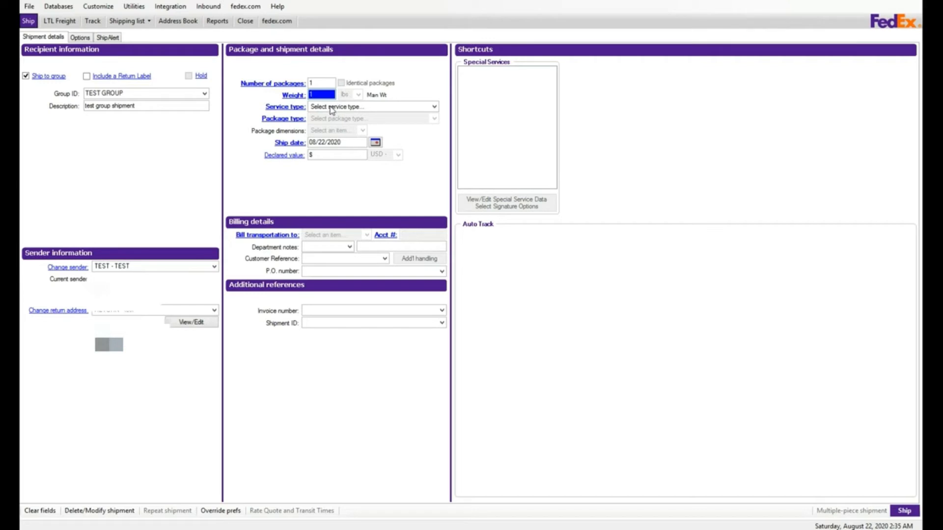
{"action": "left_click", "coordinate": [319, 82]}
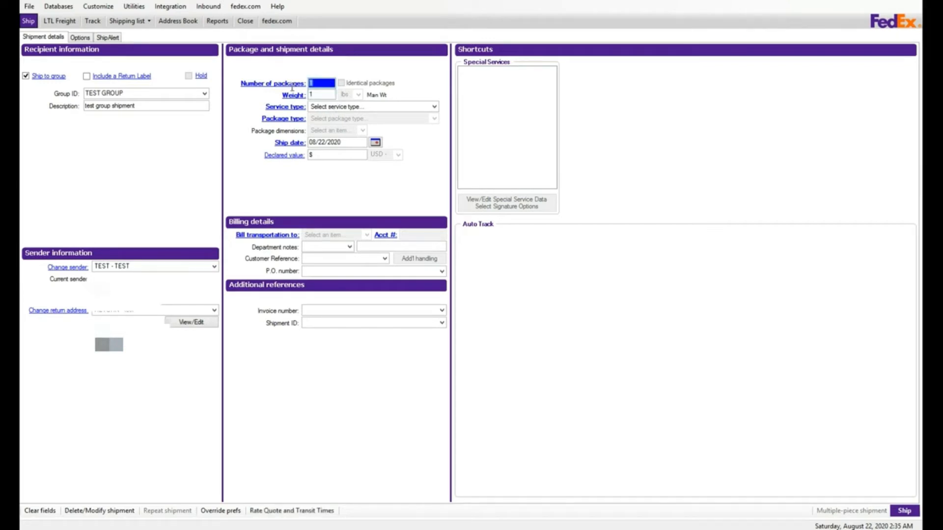
Step: Set the number of packages to 2, leaving identical packages off
{"action": "type", "text": "2"}
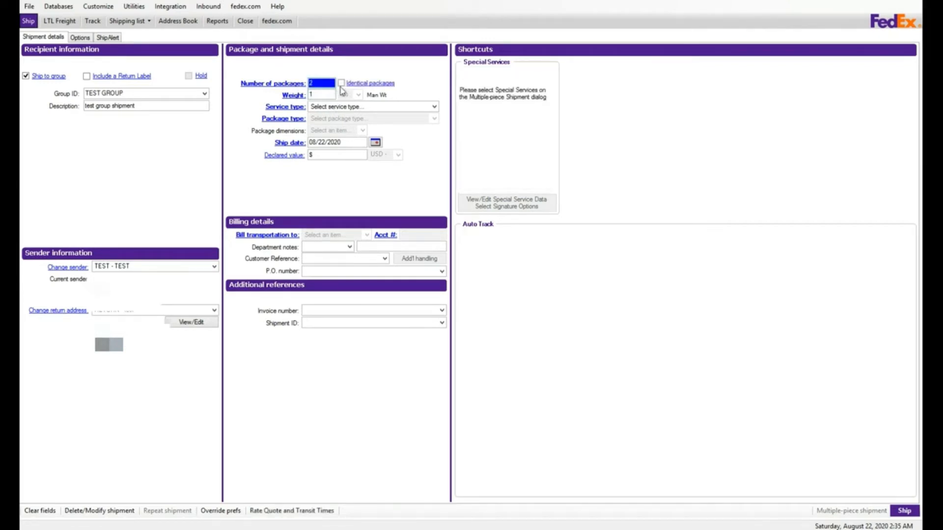
{"action": "left_click", "coordinate": [341, 83]}
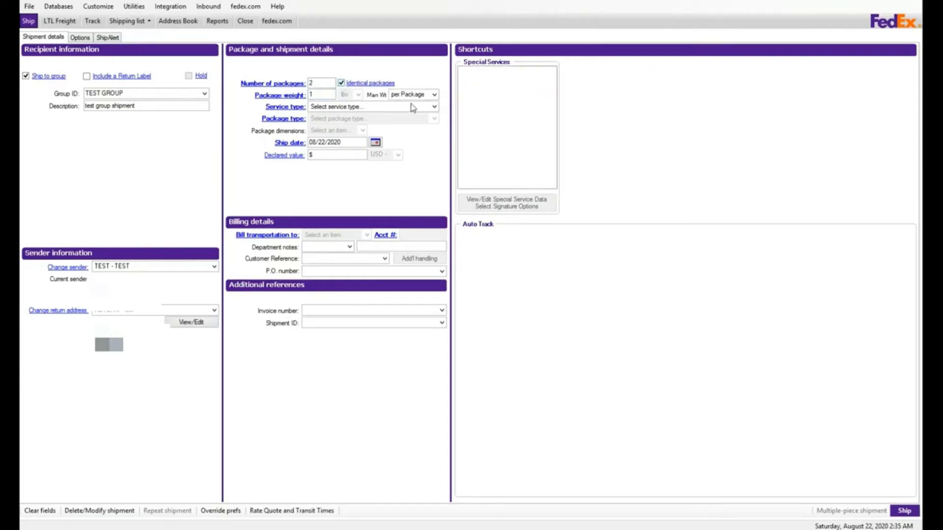
{"action": "left_click", "coordinate": [434, 96]}
{"action": "left_click", "coordinate": [434, 97]}
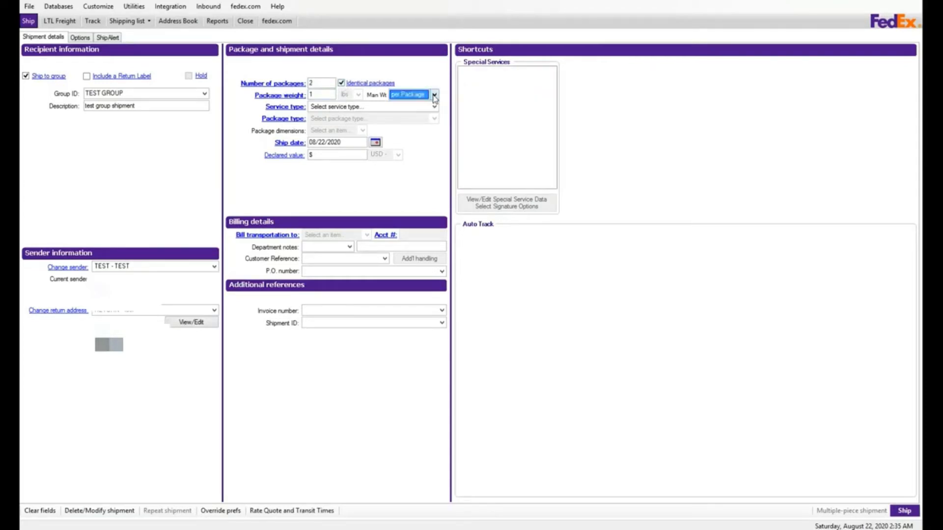
{"action": "left_click", "coordinate": [341, 83]}
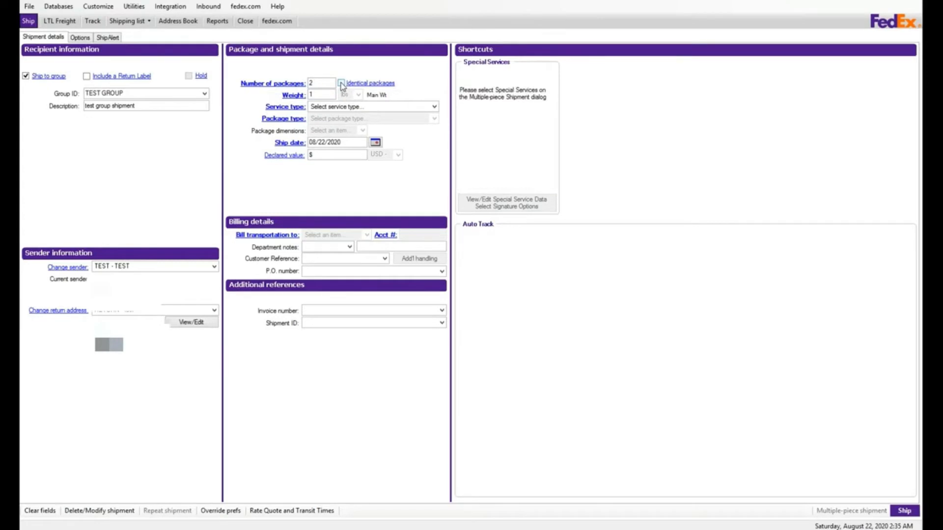
{"action": "left_click", "coordinate": [319, 94]}
Step: Choose FedEx Ground Service and bill transportation to 1 - Sender
{"action": "left_click", "coordinate": [346, 109]}
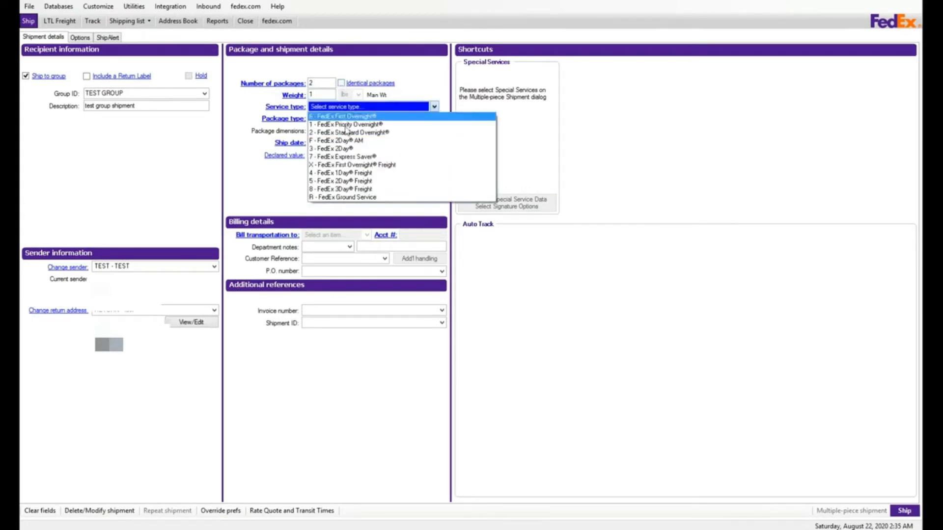
{"action": "left_click", "coordinate": [354, 197]}
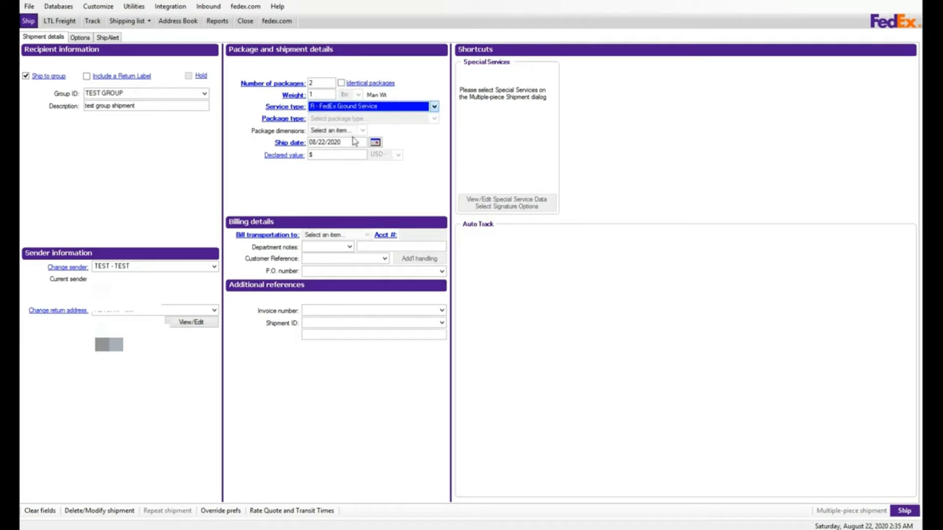
{"action": "left_click", "coordinate": [368, 236]}
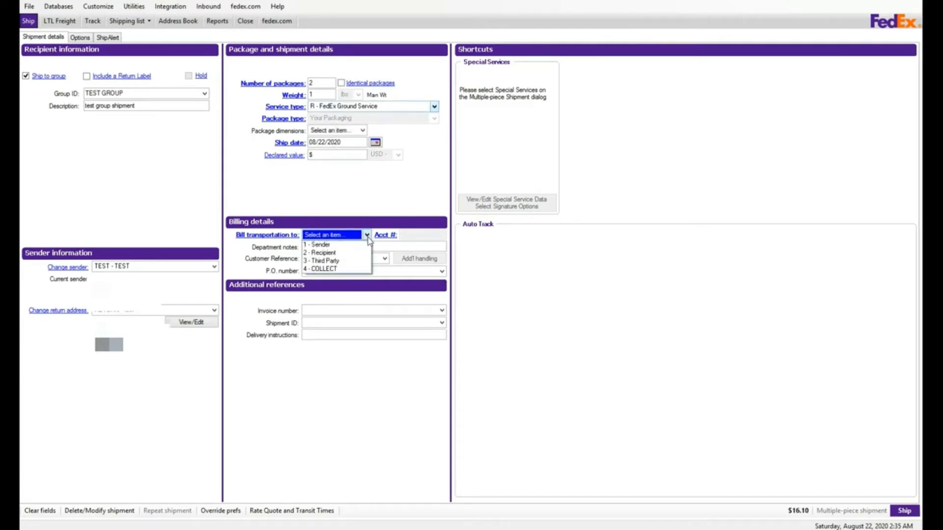
{"action": "left_click", "coordinate": [334, 243]}
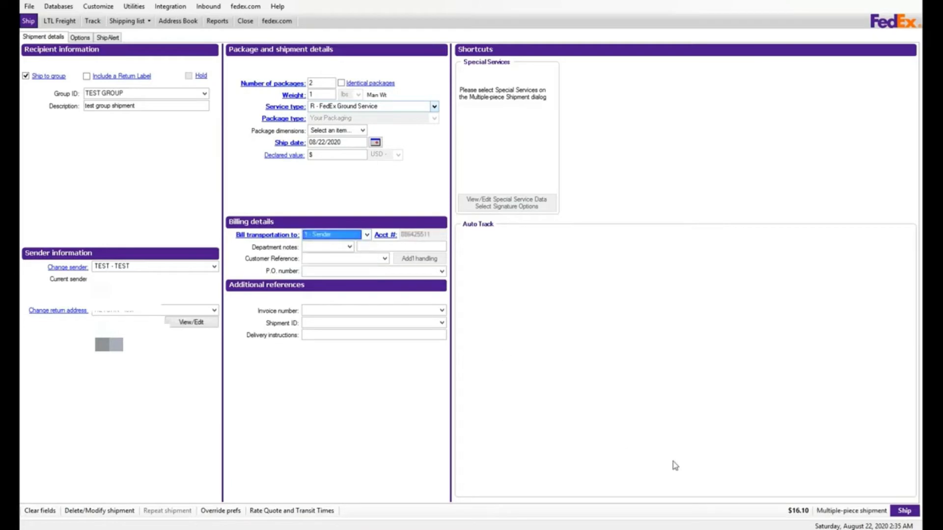
{"action": "left_click", "coordinate": [840, 512]}
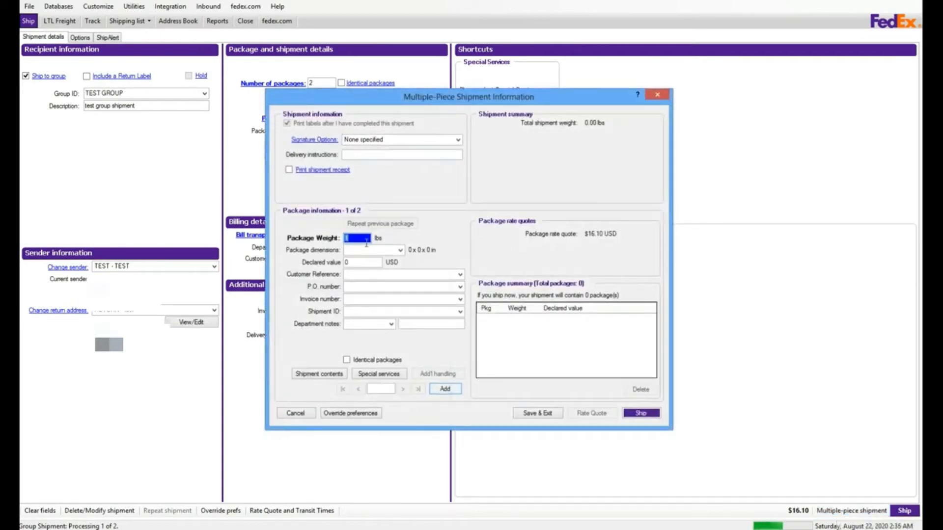
Step: Add pieces of 1 lb and 5 lbs, save them, and clear the shipment form
{"action": "left_click", "coordinate": [445, 389]}
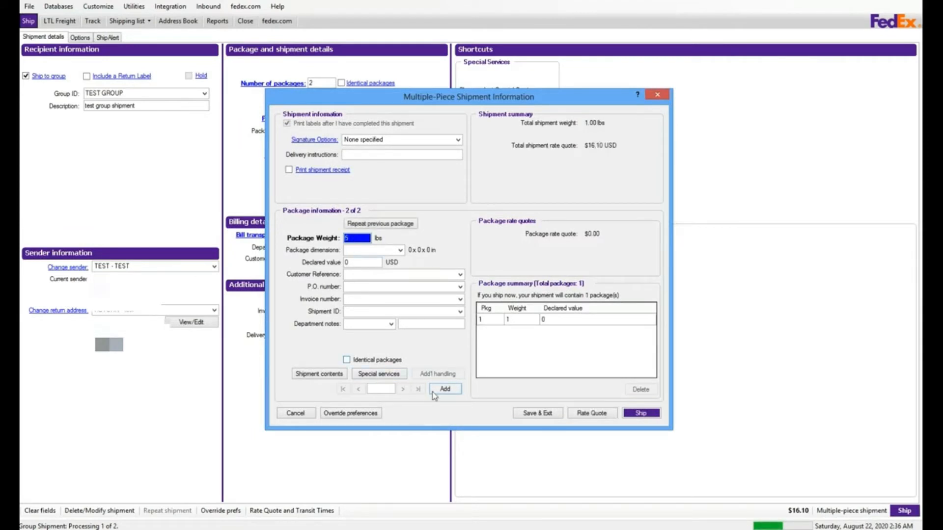
{"action": "type", "text": "5"}
{"action": "left_click", "coordinate": [657, 416]}
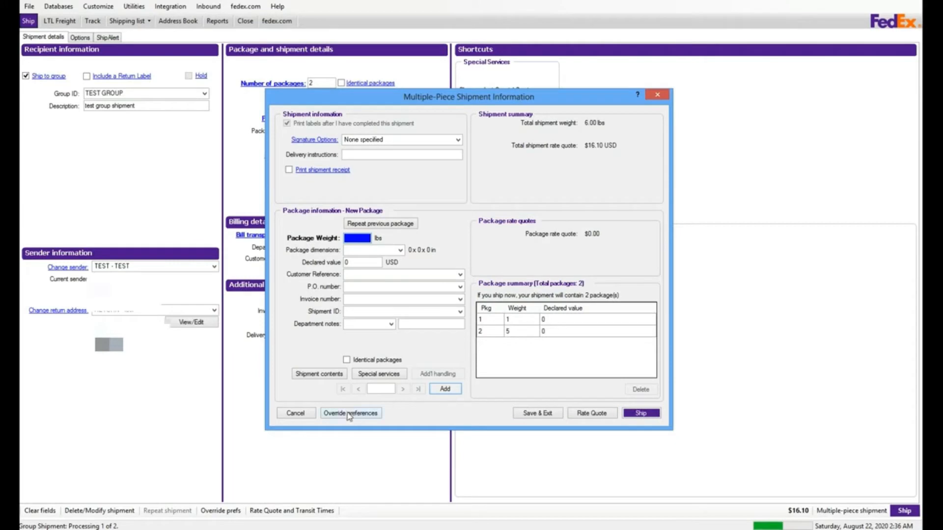
{"action": "left_click", "coordinate": [531, 416]}
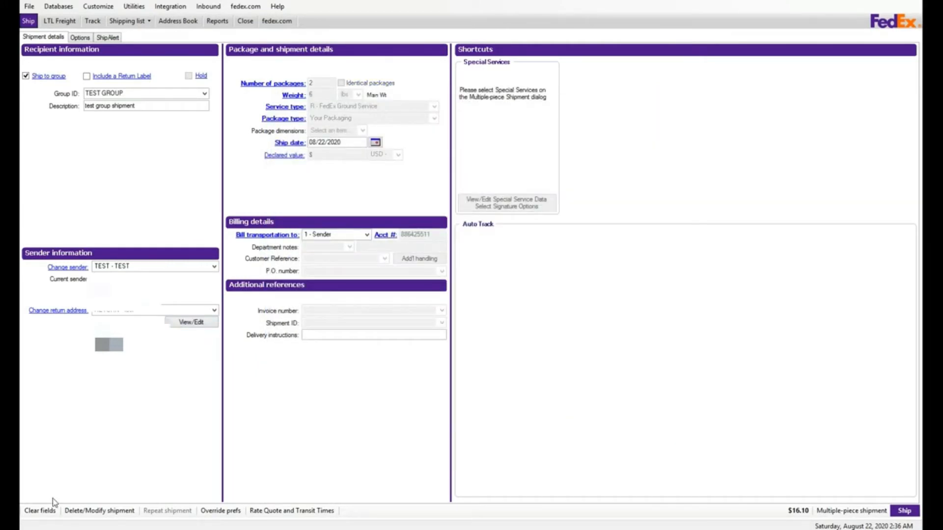
{"action": "left_click", "coordinate": [40, 511]}
Step: Delete TEST GROUP from the Groups database and close the empty groups list
{"action": "left_click", "coordinate": [56, 8]}
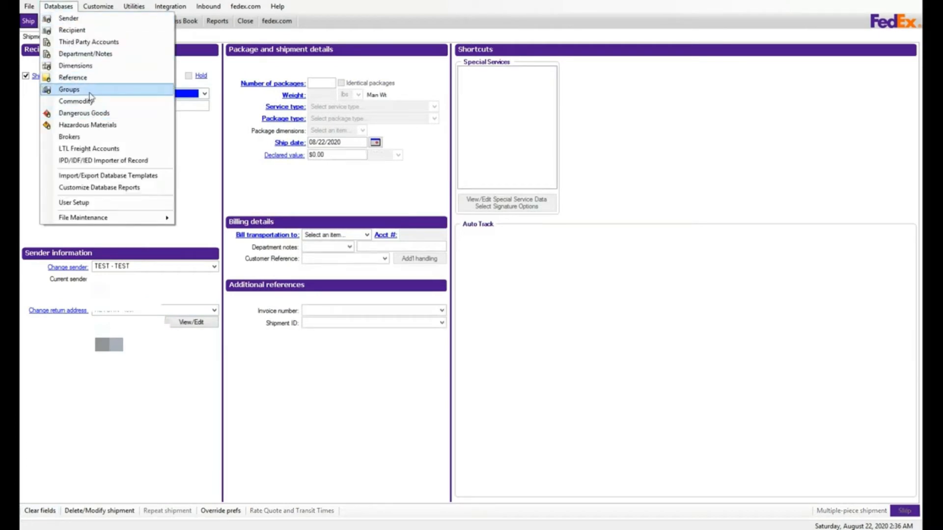
{"action": "left_click", "coordinate": [69, 90]}
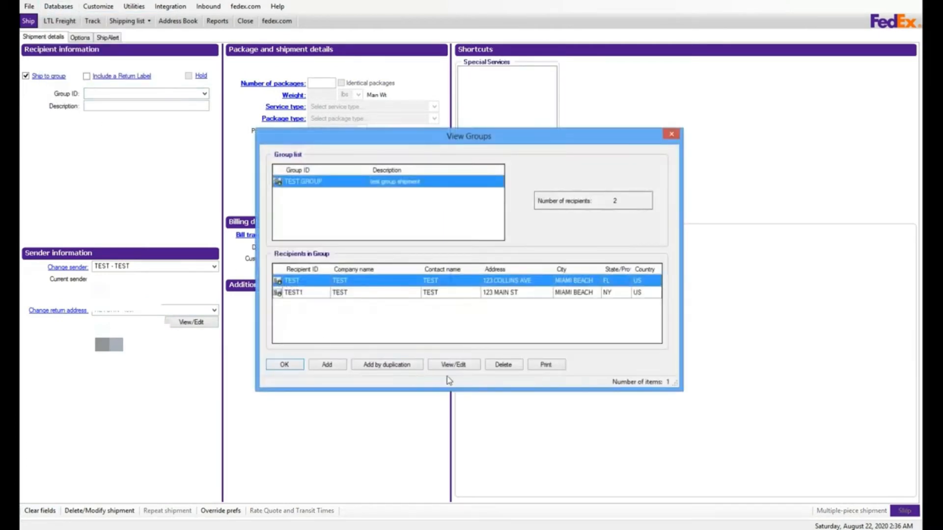
{"action": "left_click", "coordinate": [496, 366]}
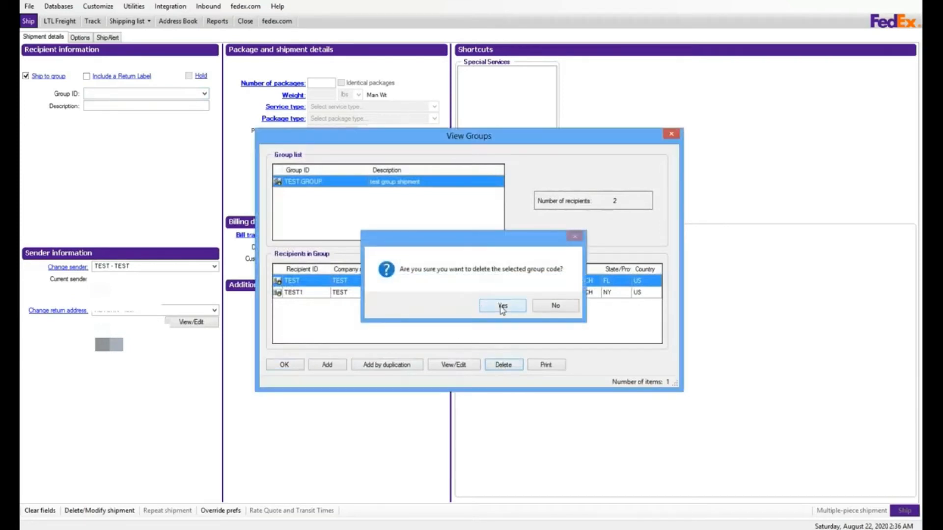
{"action": "left_click", "coordinate": [501, 306]}
{"action": "left_click", "coordinate": [296, 366]}
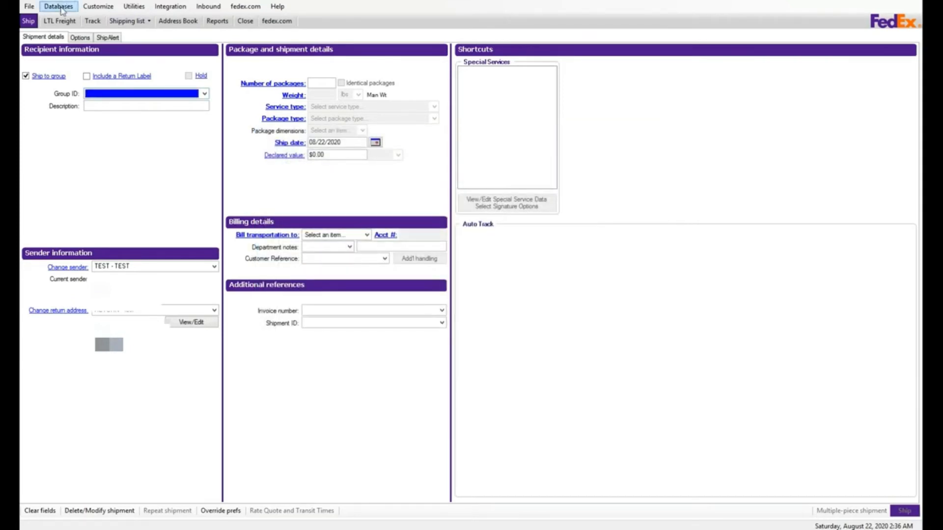
{"action": "left_click", "coordinate": [62, 8]}
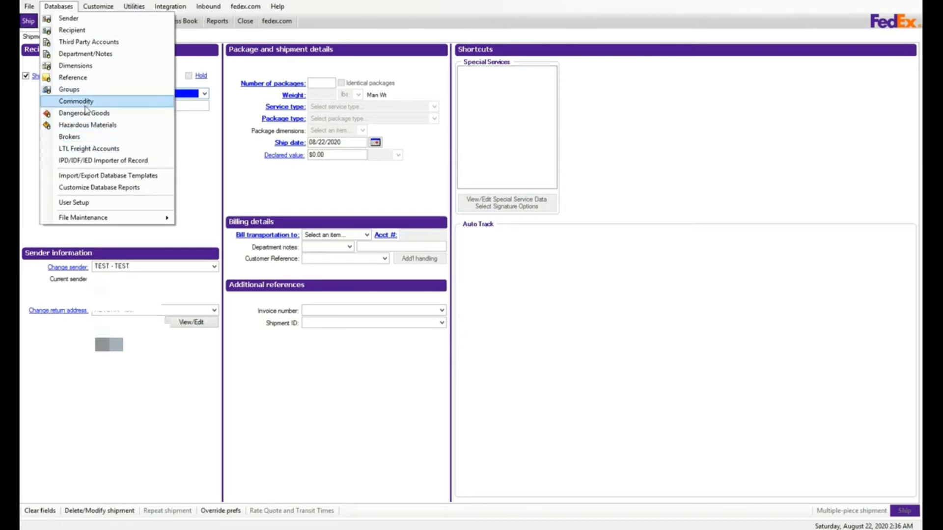
Step: Add commodity COMM2 by duplicating METAL EQUIPMENT
{"action": "left_click", "coordinate": [76, 102]}
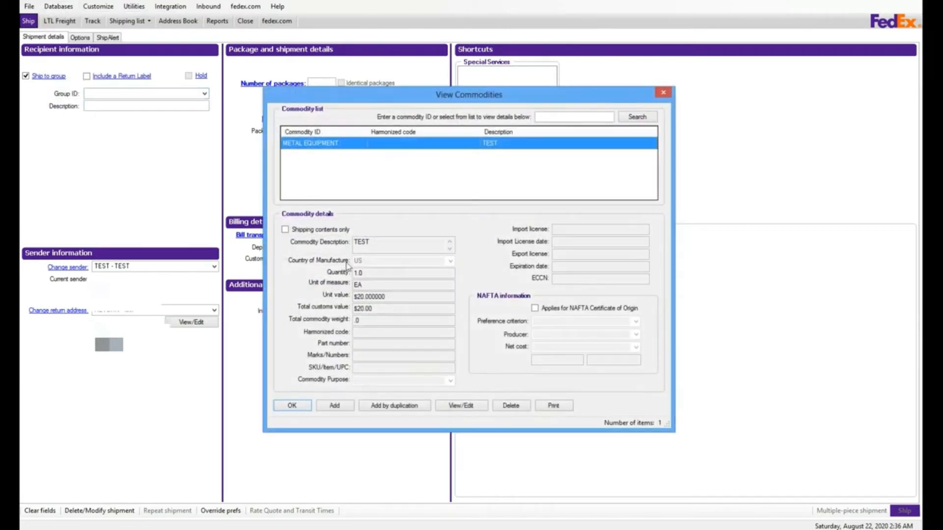
{"action": "left_click_drag", "start_coordinate": [385, 97], "coordinate": [304, 105]}
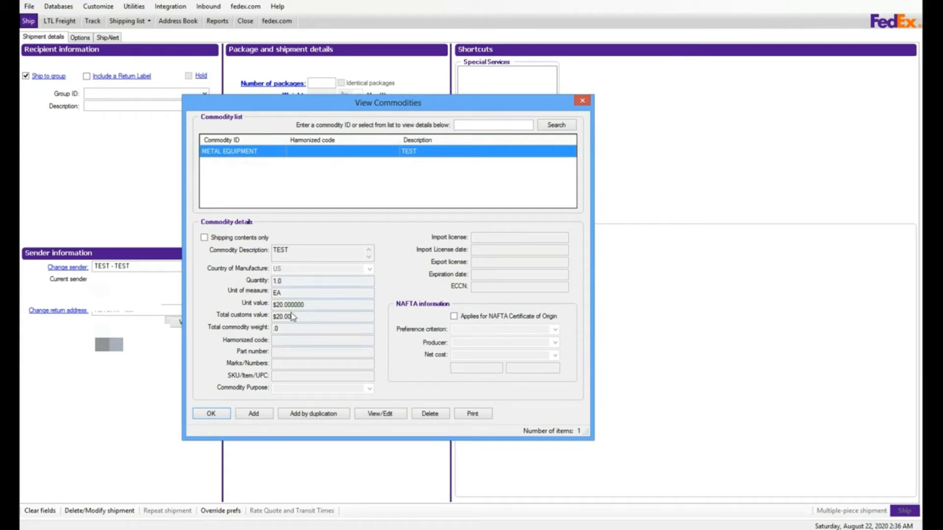
{"action": "left_click", "coordinate": [313, 413]}
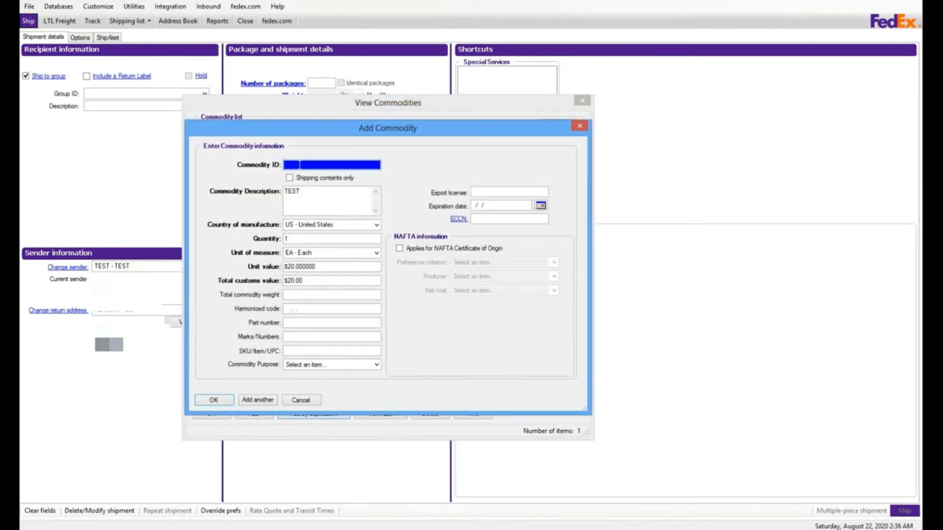
{"action": "type", "text": "ANOTHER"}
{"action": "key", "text": "BackSpace"}
{"action": "key", "text": "BackSpace"}
{"action": "key", "text": "BackSpace"}
{"action": "key", "text": "BackSpace"}
{"action": "key", "text": "BackSpace"}
{"action": "key", "text": "BackSpace"}
{"action": "key", "text": "BackSpace"}
{"action": "type", "text": "COMM"}
{"action": "left_click", "coordinate": [221, 402]}
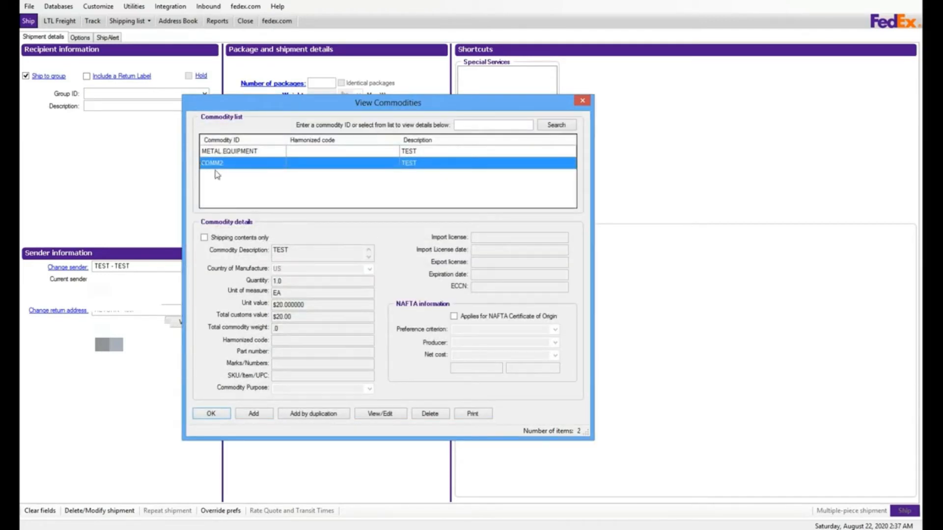
Step: Review the METAL EQUIPMENT and COMM2 ($20.00 per EA) details, then close the commodity list
{"action": "left_click", "coordinate": [225, 152]}
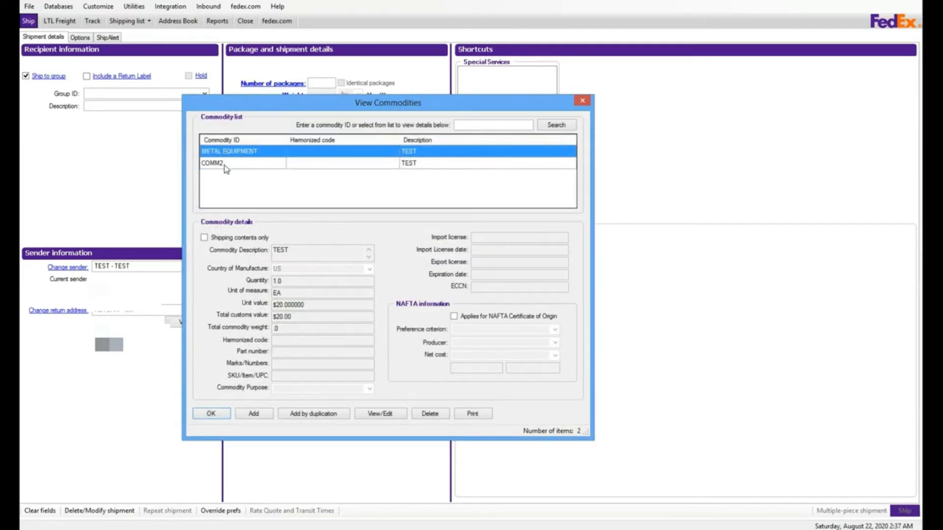
{"action": "left_click", "coordinate": [224, 164]}
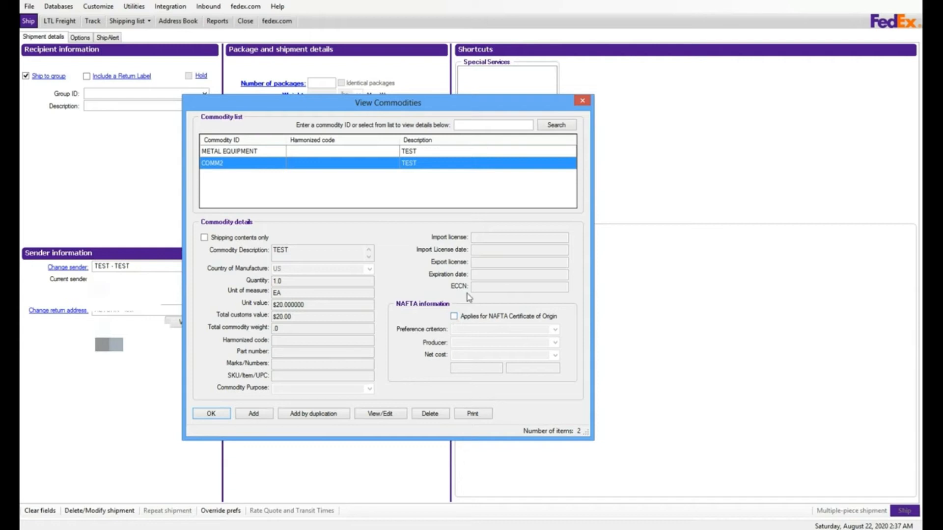
{"action": "left_click", "coordinate": [211, 414]}
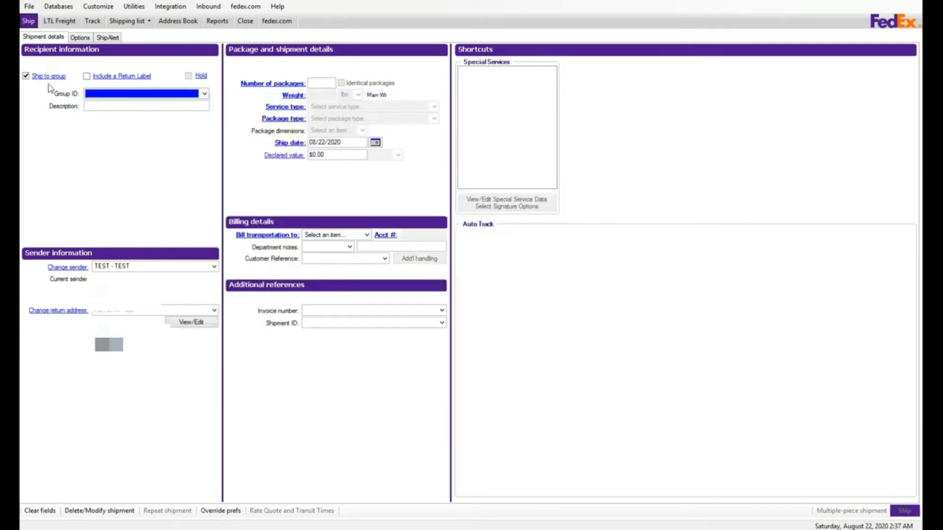
Step: Clear the shipment fields, untick Ship to group, and open the Dangerous Goods database
{"action": "left_click", "coordinate": [40, 511]}
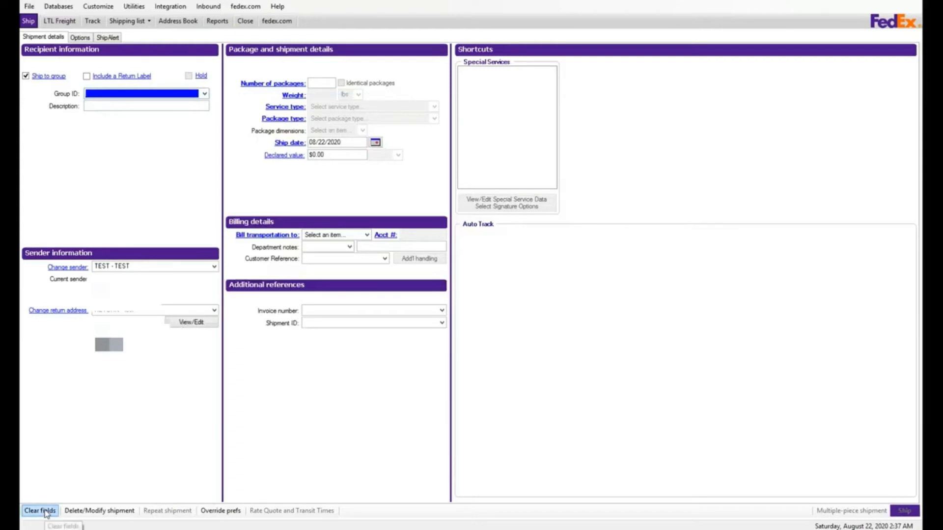
{"action": "left_click", "coordinate": [25, 76]}
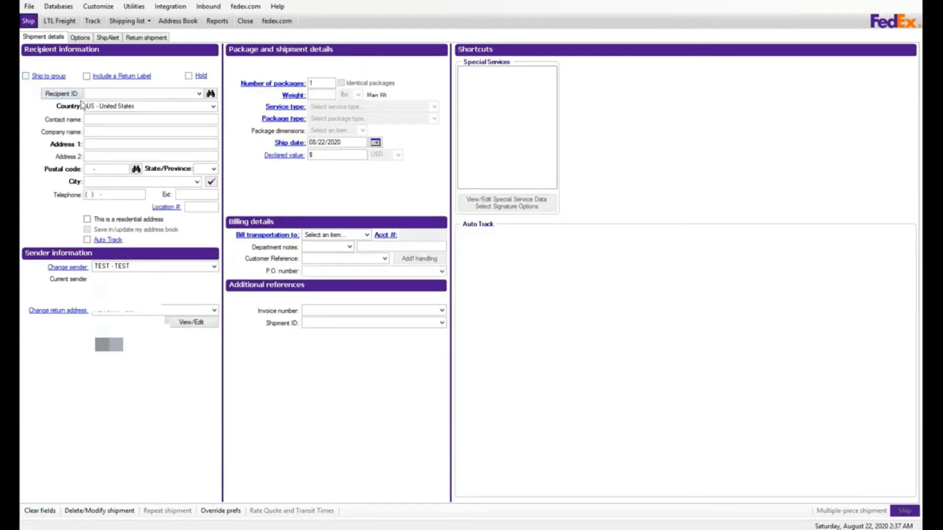
{"action": "left_click", "coordinate": [70, 8]}
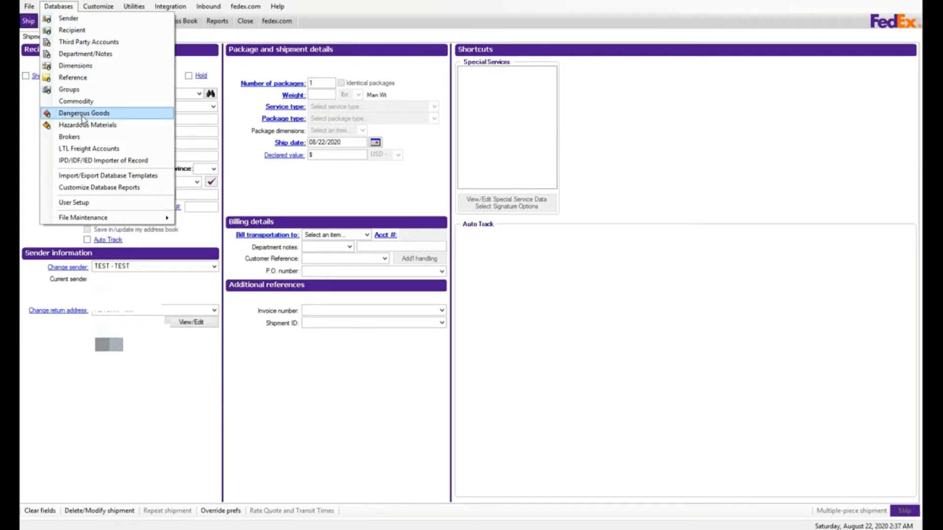
{"action": "left_click", "coordinate": [82, 115]}
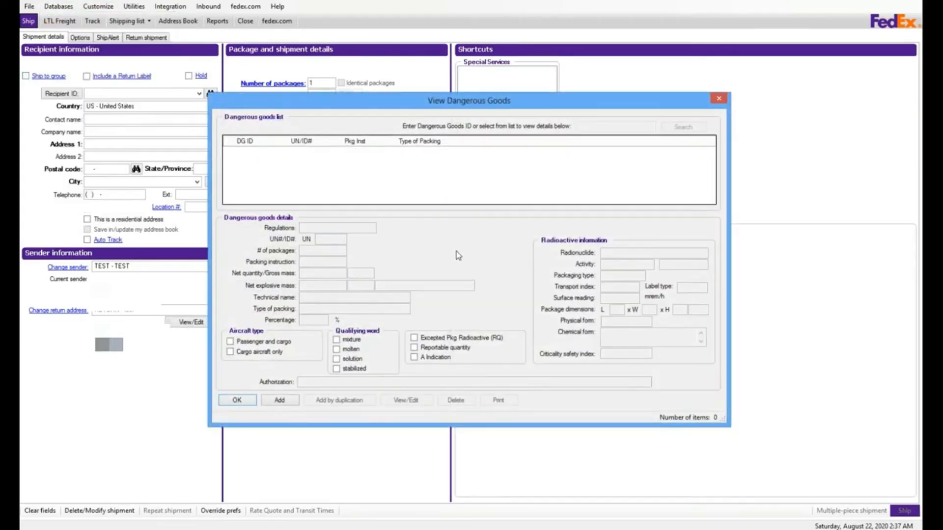
Step: Close the empty Dangerous Goods database and bring the Databases list back up
{"action": "left_click", "coordinate": [321, 241]}
{"action": "left_click", "coordinate": [238, 400]}
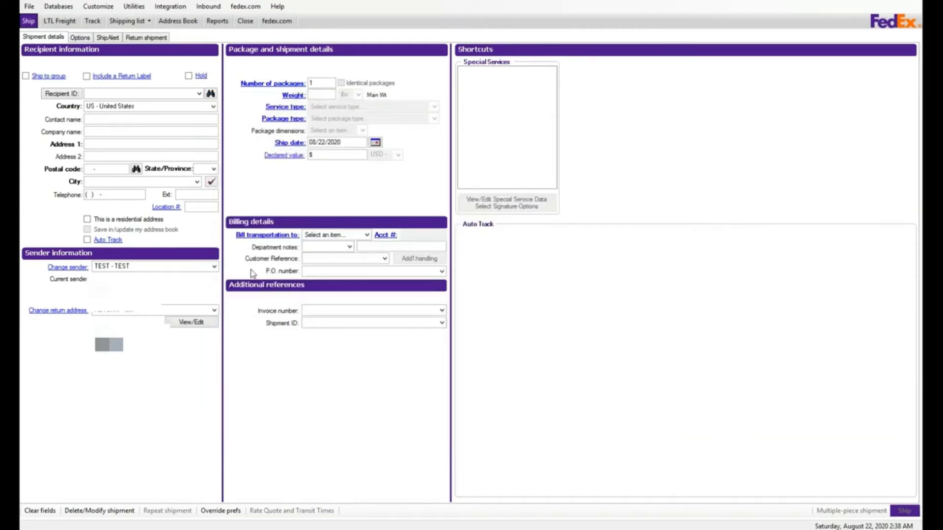
{"action": "left_click", "coordinate": [62, 7]}
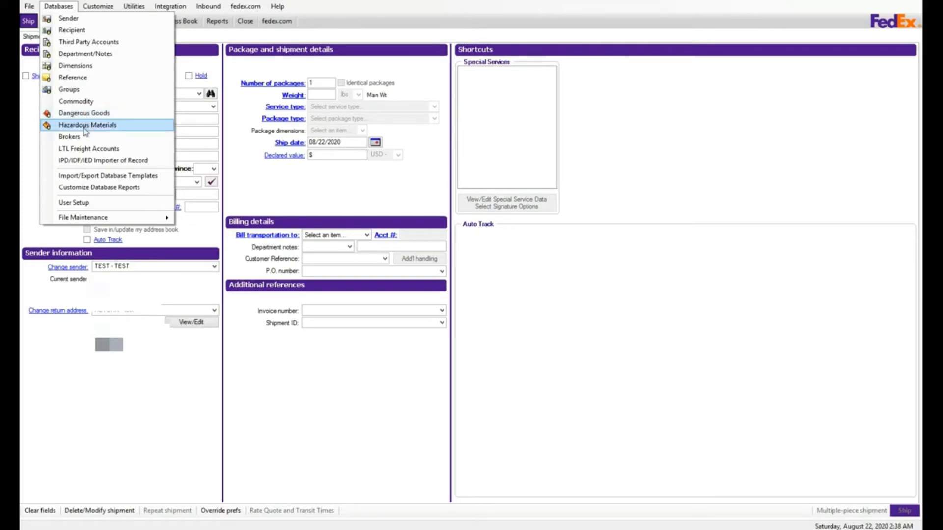
Step: Start a new hazardous materials entry for UN 2989 with technical name '1 fiberboard box'
{"action": "left_click", "coordinate": [85, 125]}
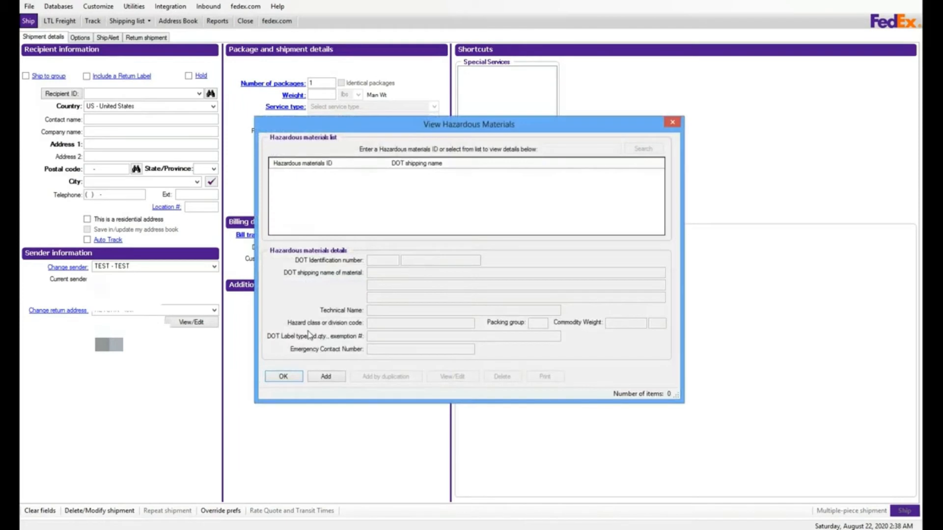
{"action": "left_click", "coordinate": [326, 376]}
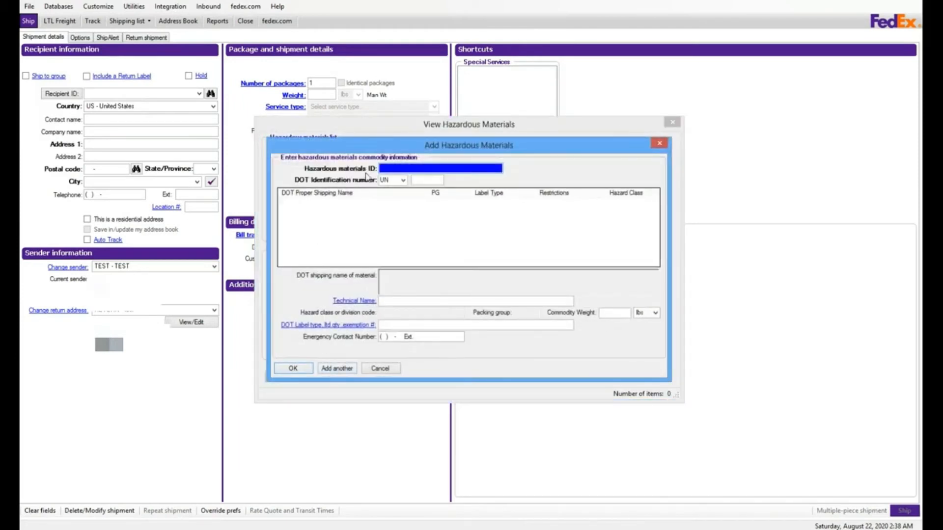
{"action": "left_click", "coordinate": [417, 179]}
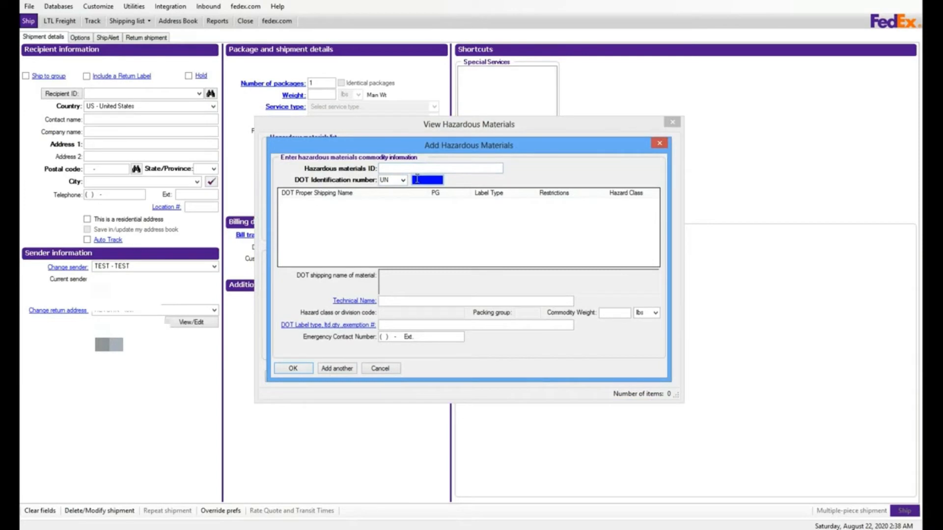
{"action": "type", "text": "2989"}
{"action": "key", "text": "Tab"}
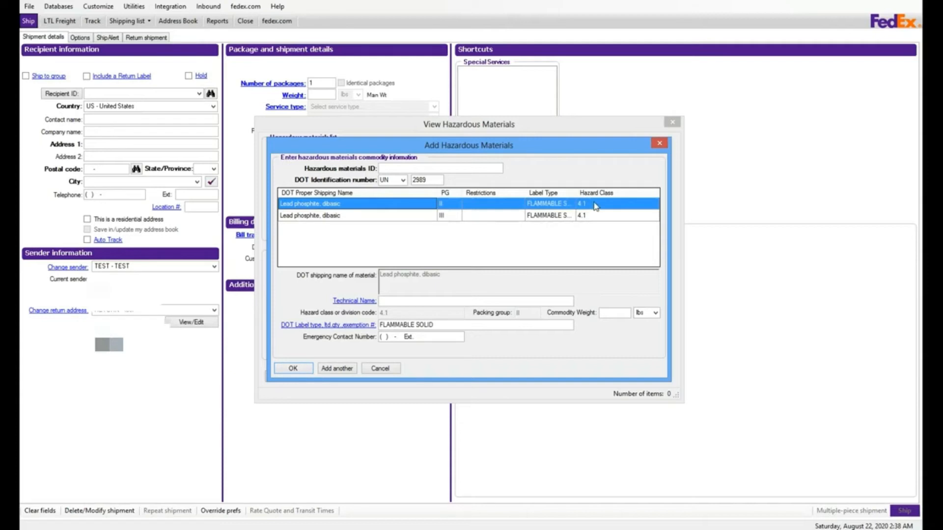
{"action": "left_click", "coordinate": [403, 300]}
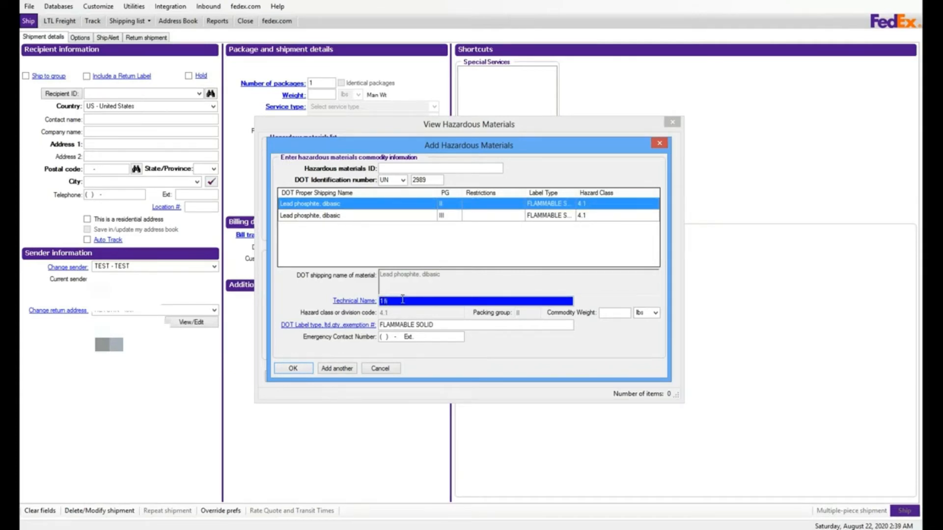
{"action": "type", "text": "1 fiberboard box"}
Step: Add the emergency contact number, ID test and weight 22 lbs, and save the entry
{"action": "left_click", "coordinate": [381, 338]}
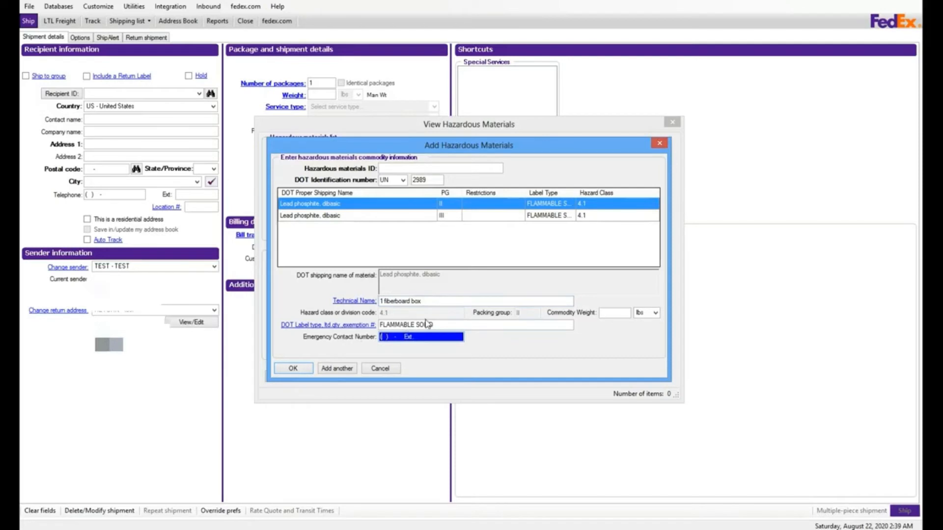
{"action": "type", "text": "8"}
{"action": "type", "text": "88"}
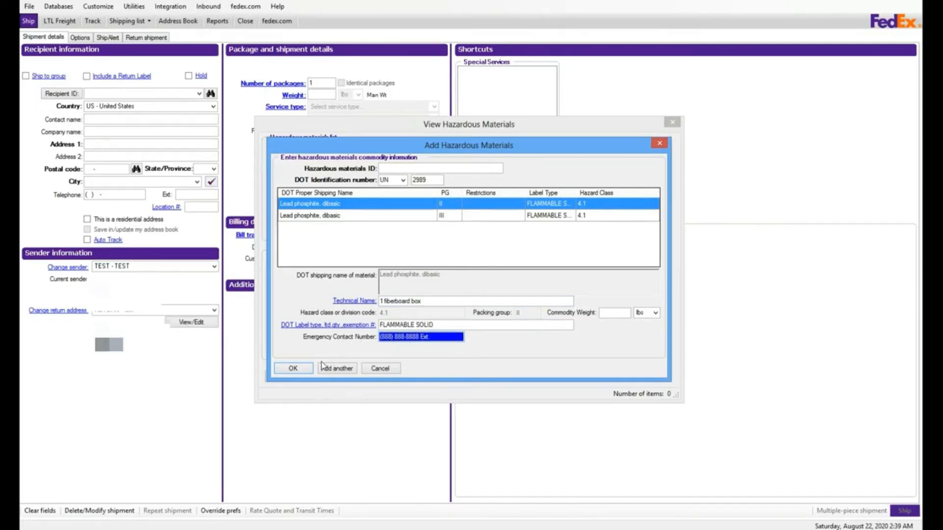
{"action": "left_click", "coordinate": [301, 369]}
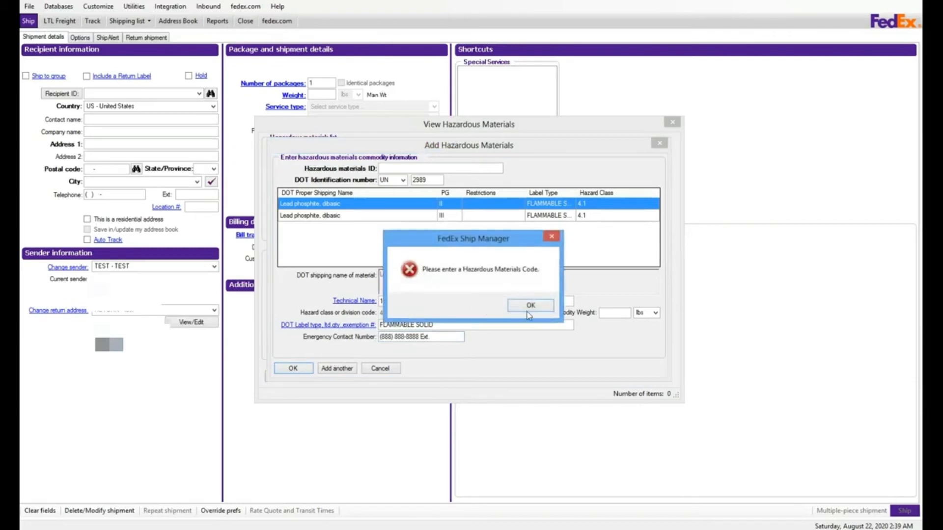
{"action": "left_click", "coordinate": [530, 307]}
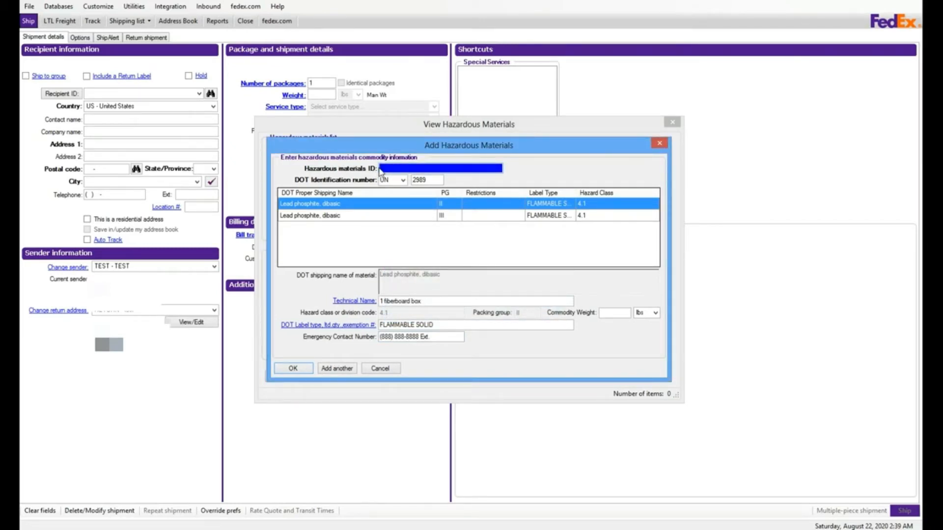
{"action": "left_click", "coordinate": [300, 369]}
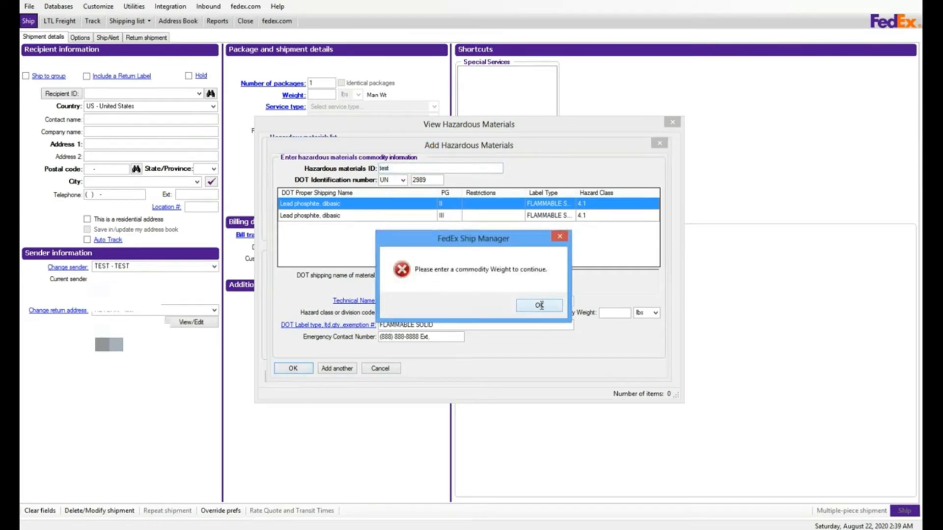
{"action": "left_click", "coordinate": [541, 307]}
{"action": "type", "text": "2"}
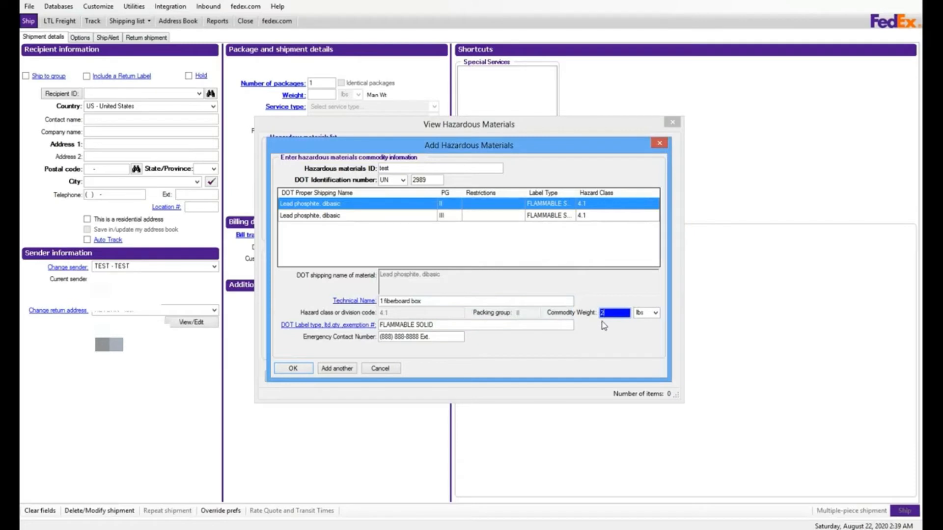
{"action": "type", "text": "2"}
{"action": "left_click", "coordinate": [291, 369]}
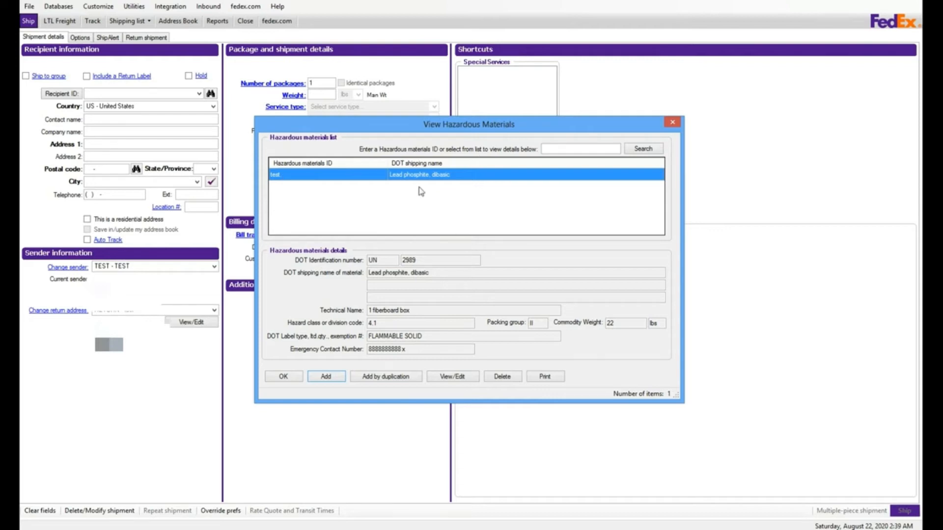
Step: Close the hazardous materials database and fill the recipient from the saved TEST entry
{"action": "left_click", "coordinate": [295, 378]}
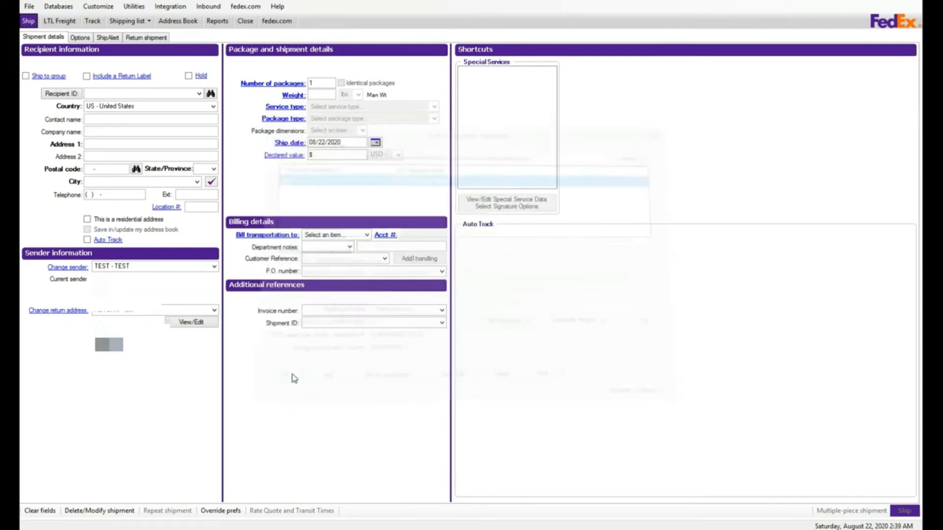
{"action": "left_click", "coordinate": [199, 93]}
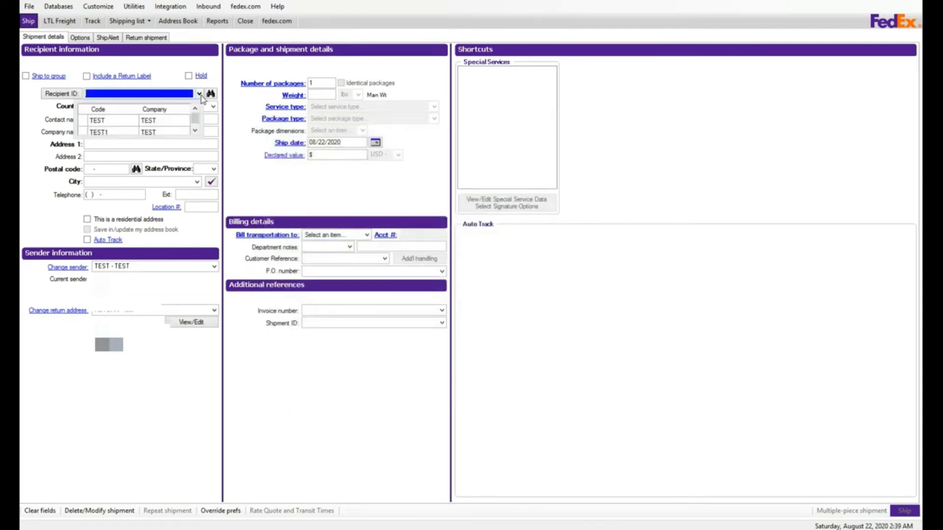
{"action": "left_click", "coordinate": [167, 121]}
Step: Choose FedEx Ground Service and tick HAZMAT to flag hazardous materials
{"action": "left_click", "coordinate": [314, 93]}
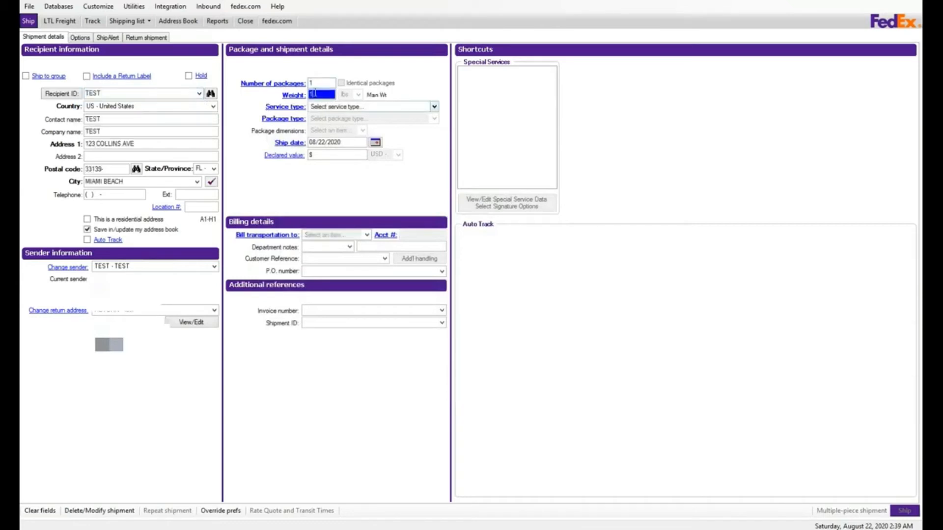
{"action": "left_click", "coordinate": [434, 108]}
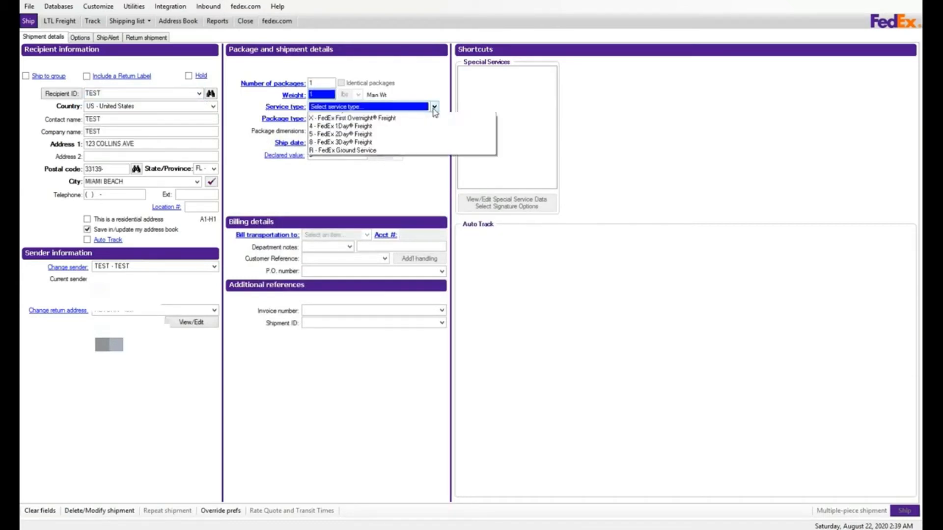
{"action": "left_click", "coordinate": [370, 198]}
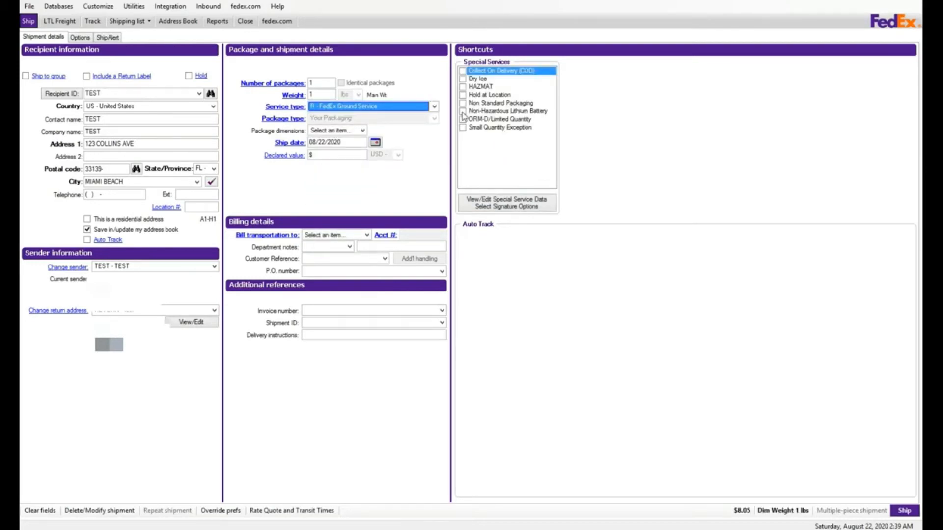
{"action": "left_click", "coordinate": [463, 88]}
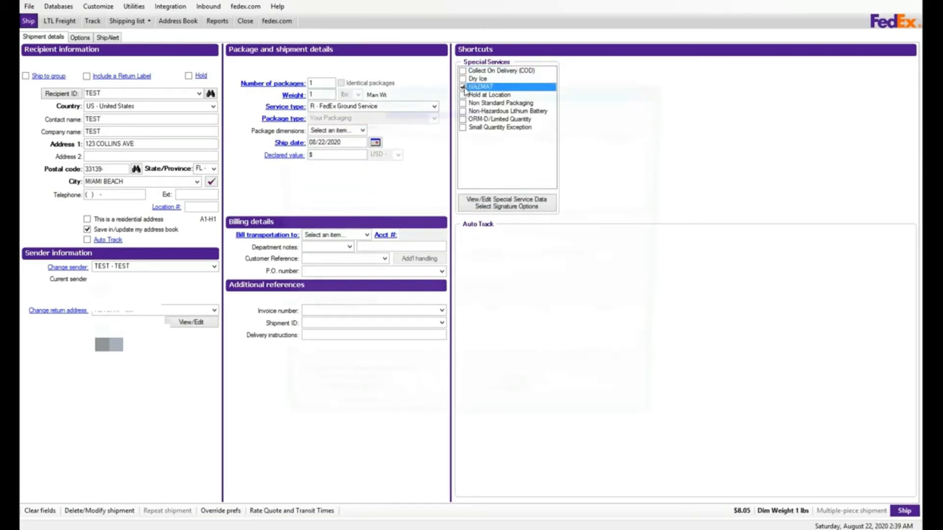
Step: Add the saved 'test' lead phosphite hazmat to the package with packaging '1 fiberboard box'
{"action": "left_click", "coordinate": [499, 114]}
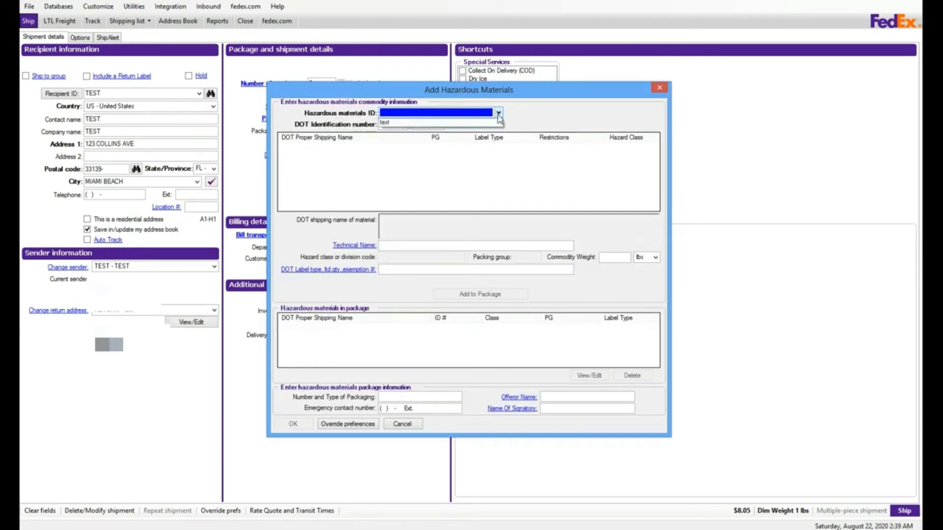
{"action": "left_click", "coordinate": [480, 123]}
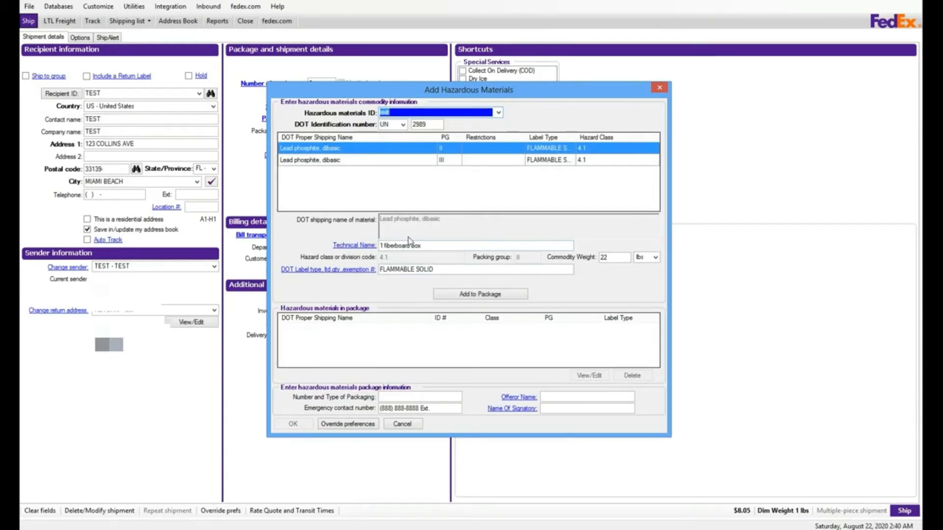
{"action": "left_click", "coordinate": [475, 296]}
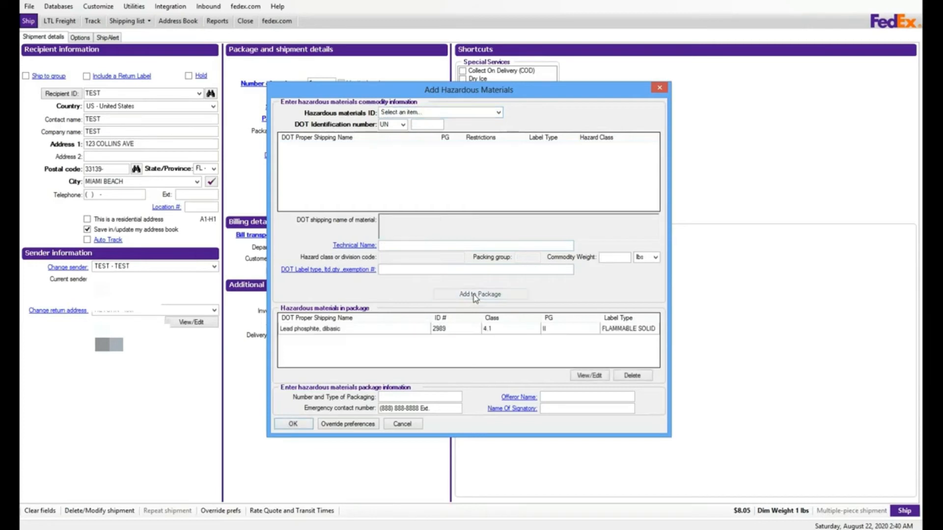
{"action": "left_click", "coordinate": [294, 424]}
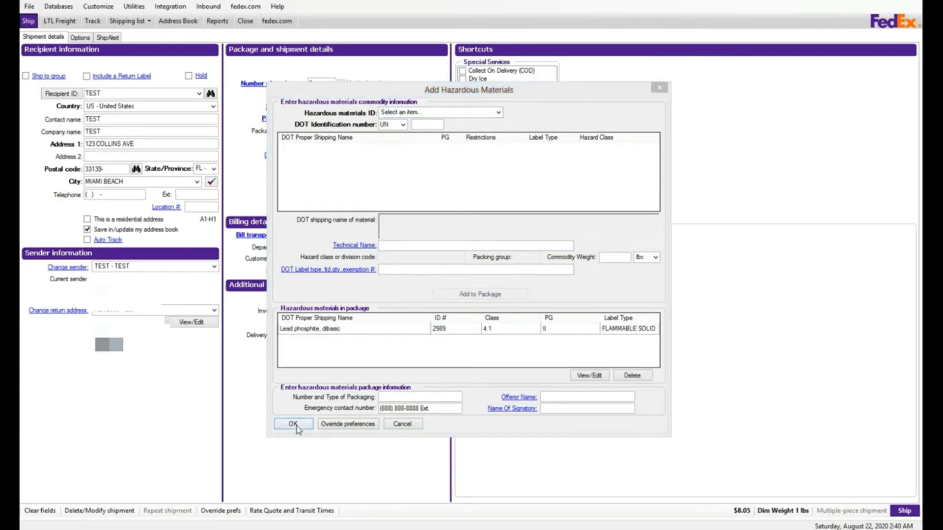
{"action": "left_click", "coordinate": [524, 305]}
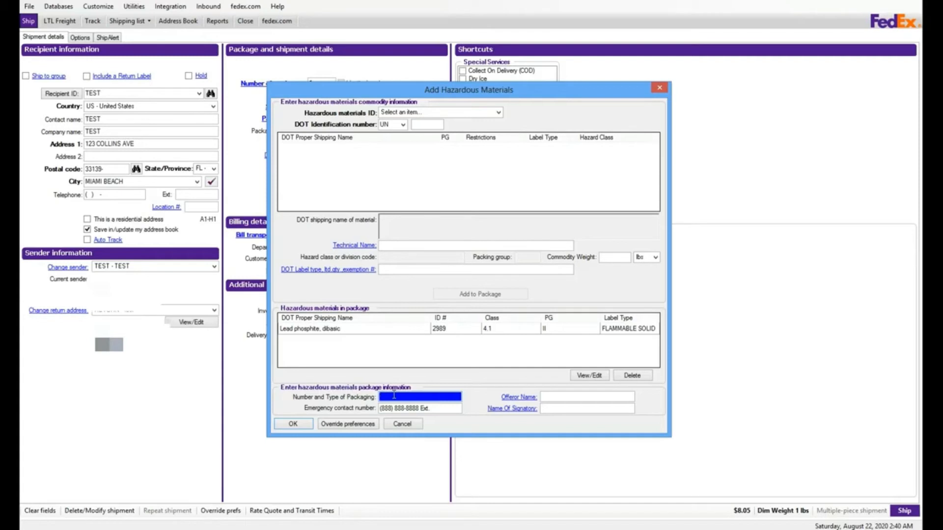
{"action": "type", "text": "1 fiberboard box"}
{"action": "left_click", "coordinate": [292, 426]}
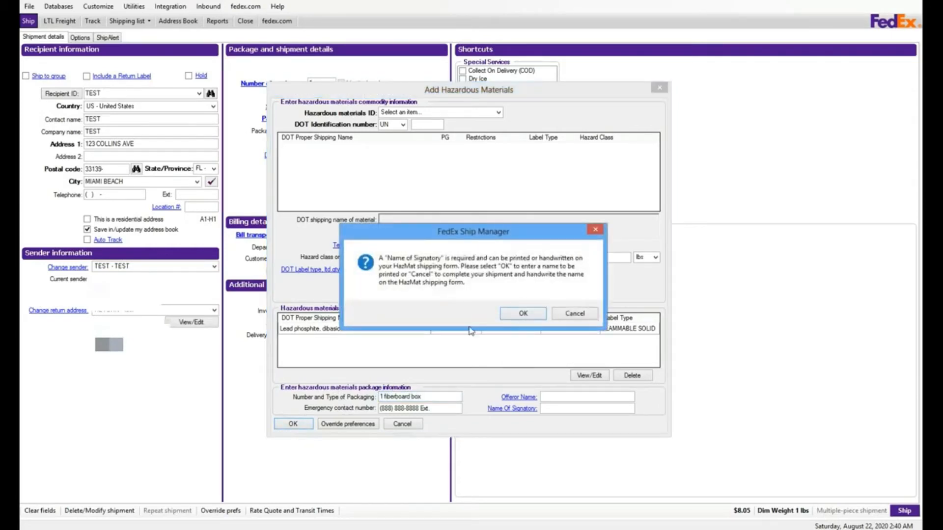
Step: Enter offeror name 'supervisor' and signatory 'test', then save the hazmat details
{"action": "left_click", "coordinate": [521, 315]}
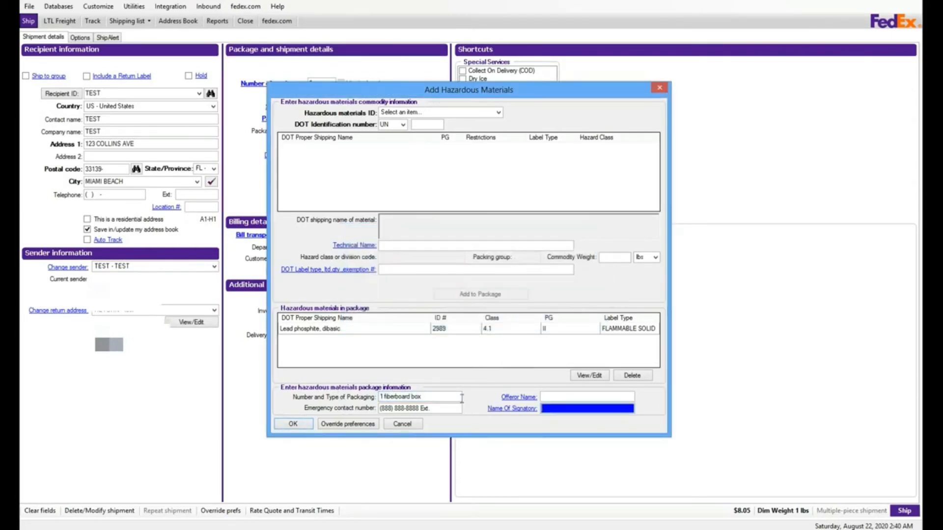
{"action": "left_click", "coordinate": [567, 396]}
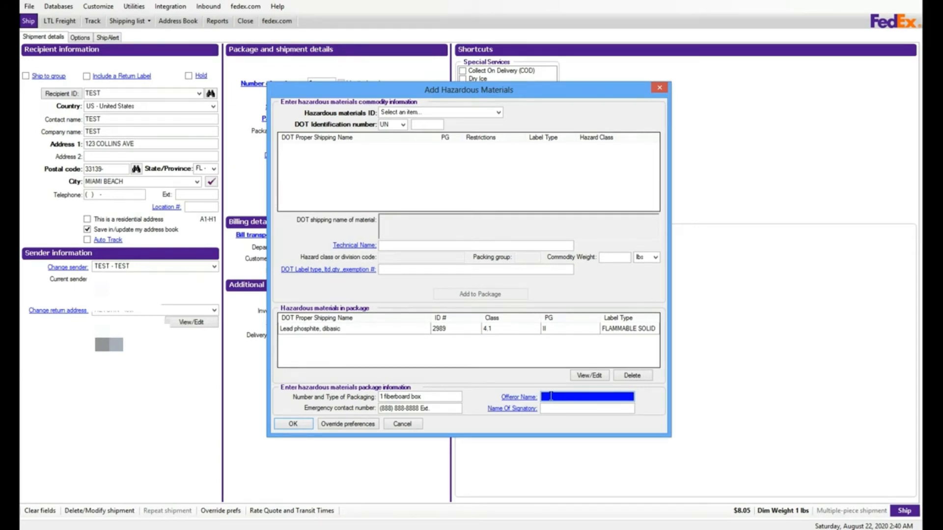
{"action": "type", "text": "supervisor"}
{"action": "key", "text": "Tab"}
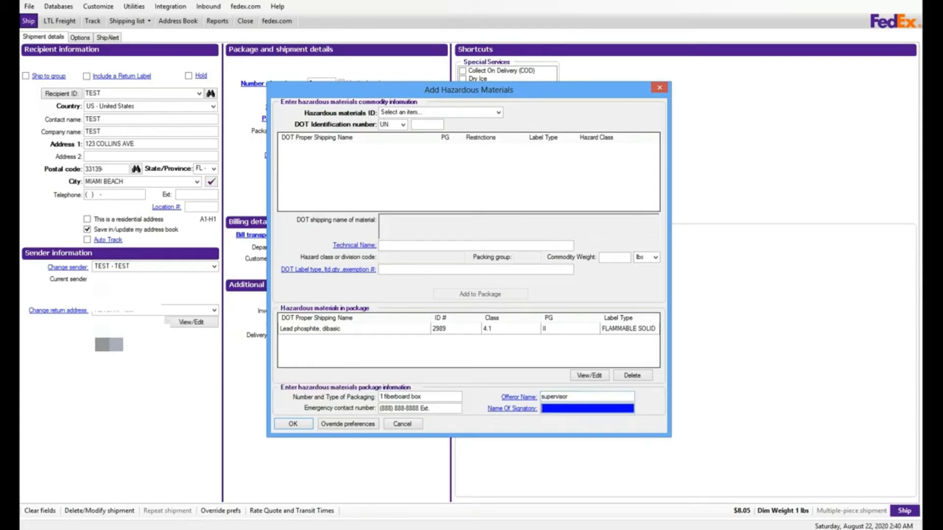
{"action": "type", "text": "test"}
{"action": "left_click", "coordinate": [294, 424]}
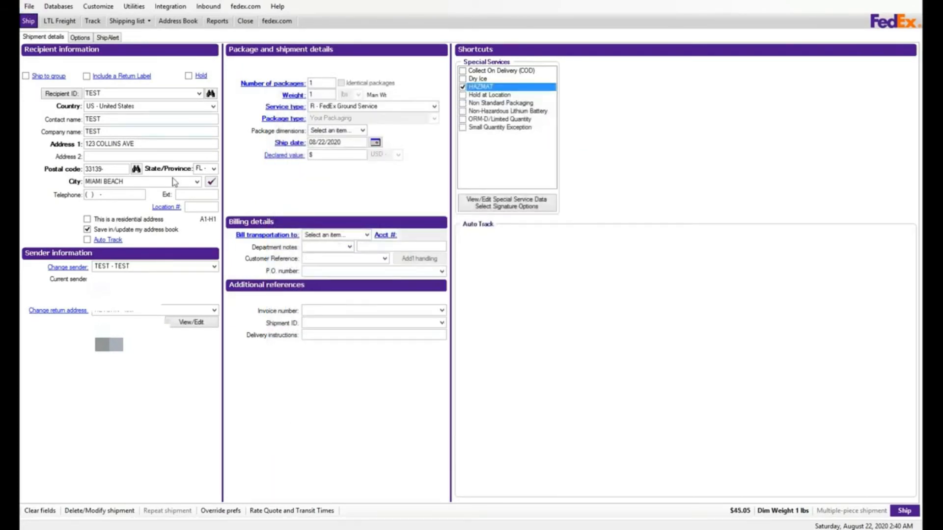
Step: Review the HAZMAT entry under Special Services, cancel it, and clear the shipment form
{"action": "left_click", "coordinate": [506, 203]}
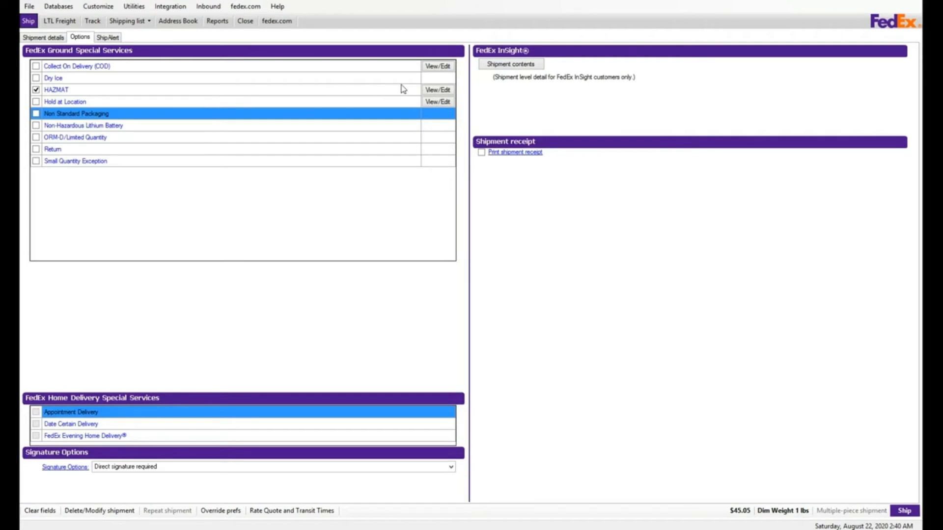
{"action": "left_click", "coordinate": [428, 91]}
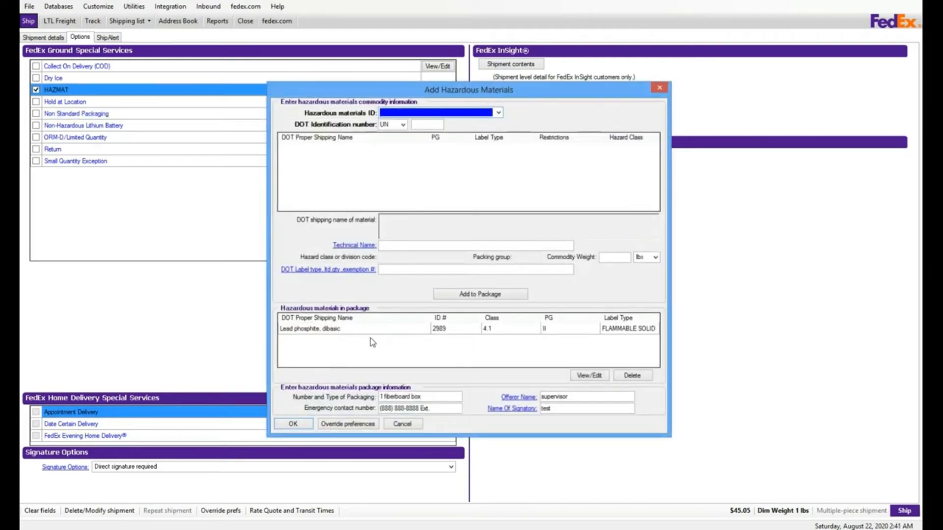
{"action": "left_click", "coordinate": [332, 330]}
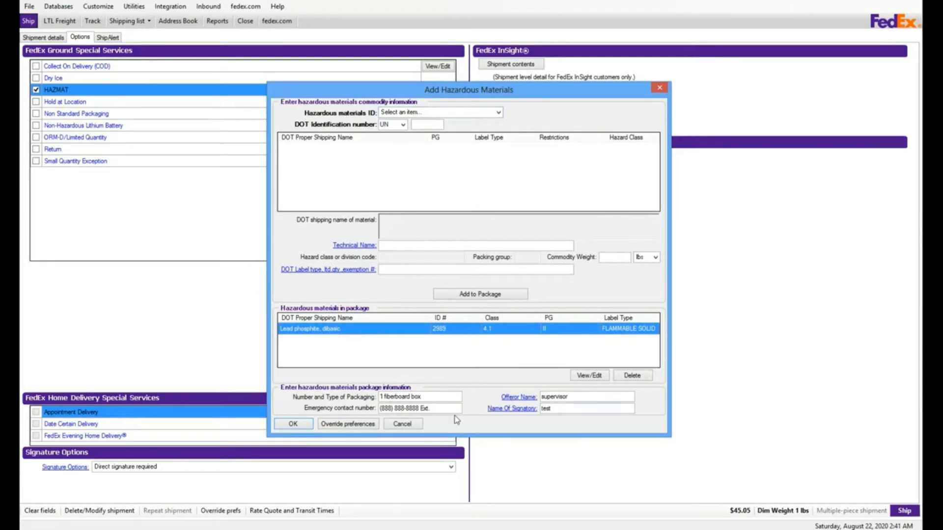
{"action": "left_click", "coordinate": [402, 424]}
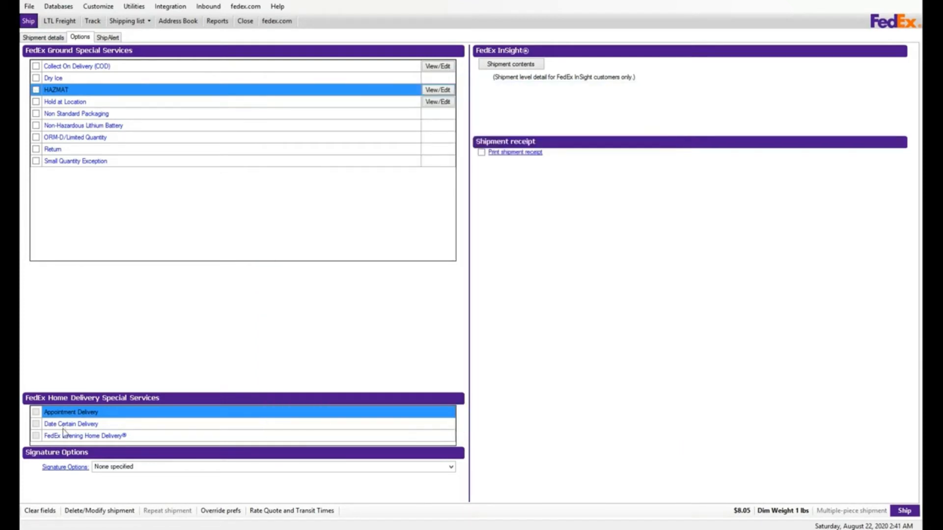
{"action": "left_click", "coordinate": [47, 511]}
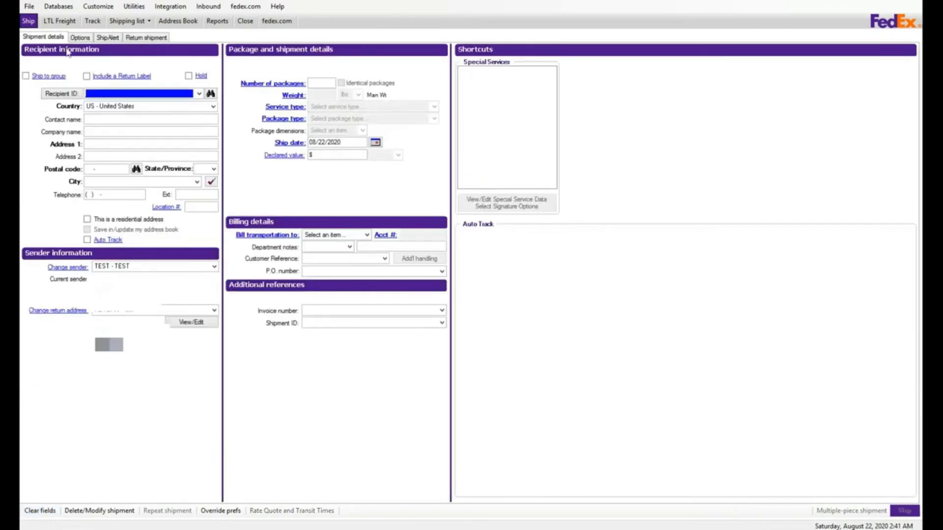
{"action": "left_click", "coordinate": [61, 7]}
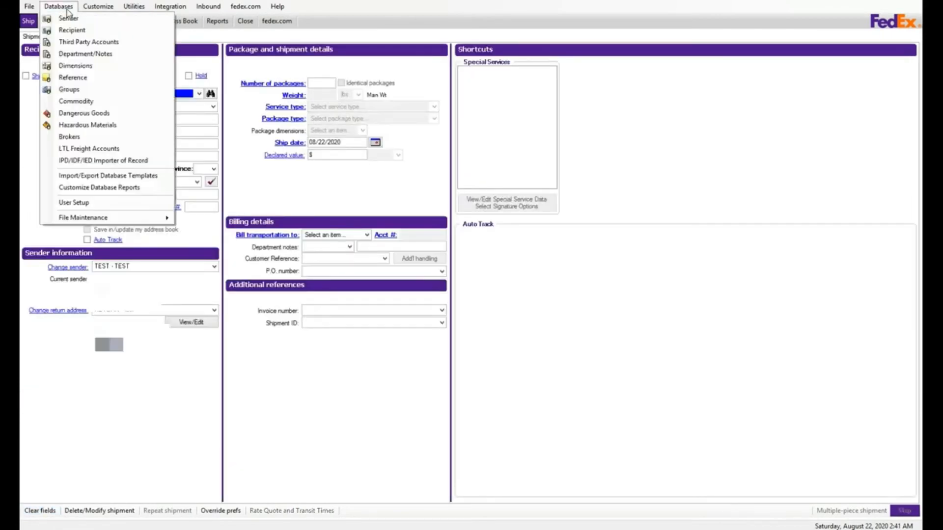
{"action": "left_click", "coordinate": [93, 140]}
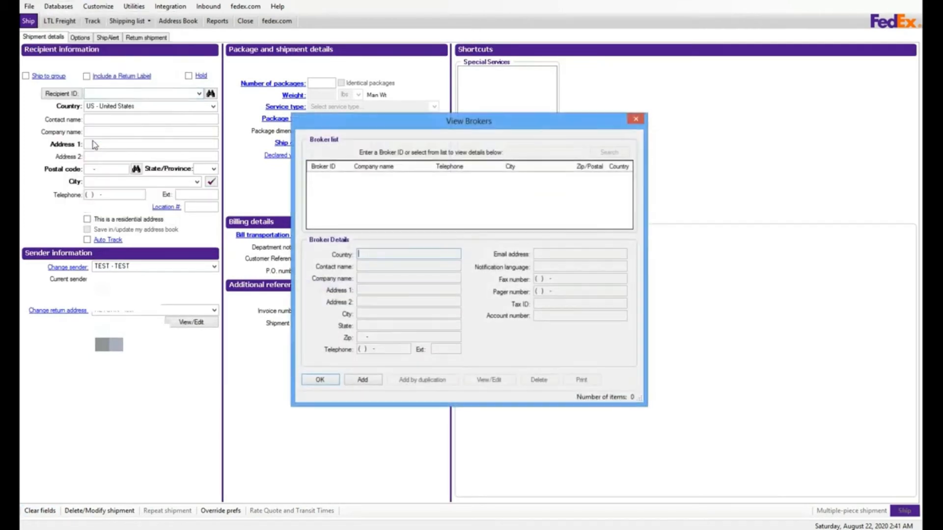
{"action": "left_click", "coordinate": [378, 256]}
{"action": "left_click", "coordinate": [371, 383]}
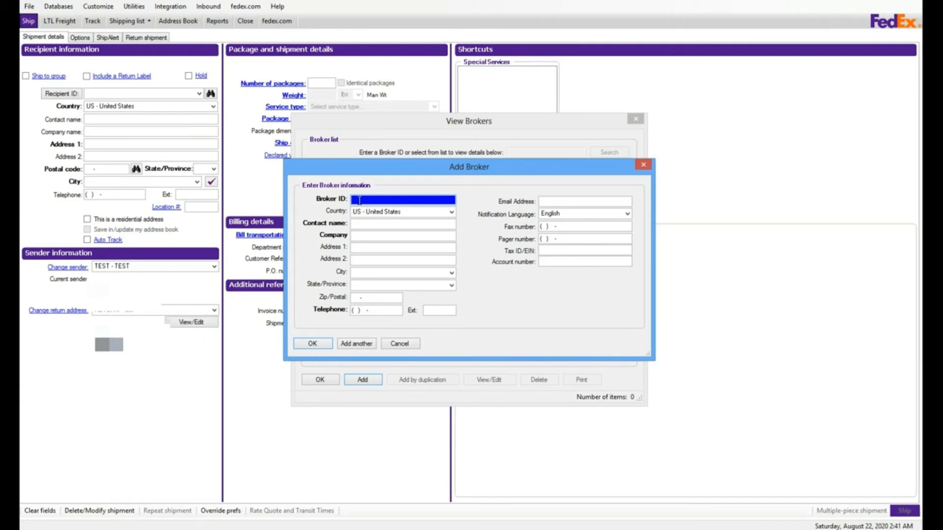
{"action": "left_click", "coordinate": [402, 344]}
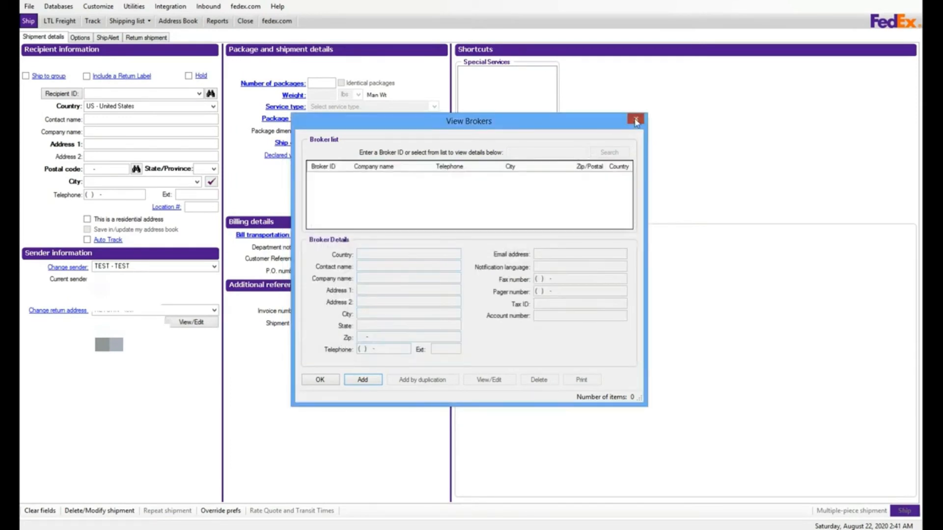
{"action": "left_click", "coordinate": [636, 119]}
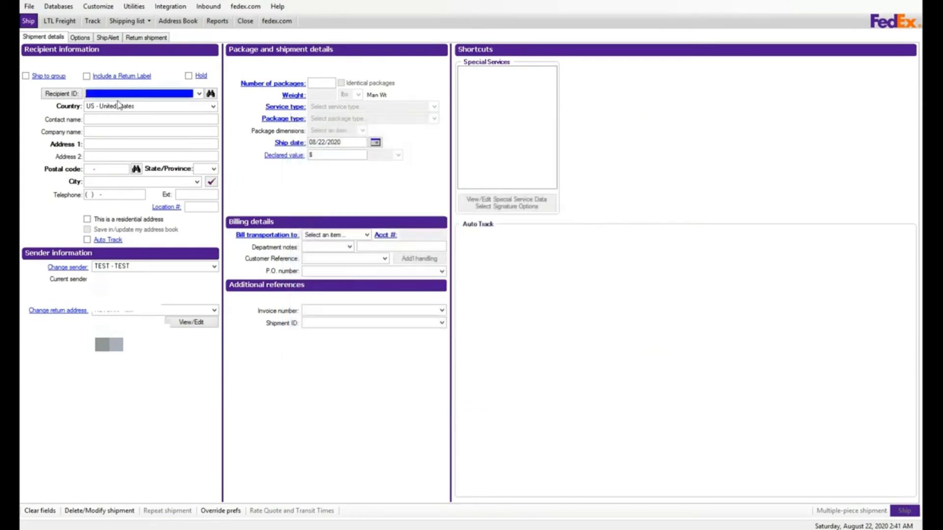
Step: Start a new LTL freight account with its account number, attention name and street address
{"action": "left_click", "coordinate": [65, 8]}
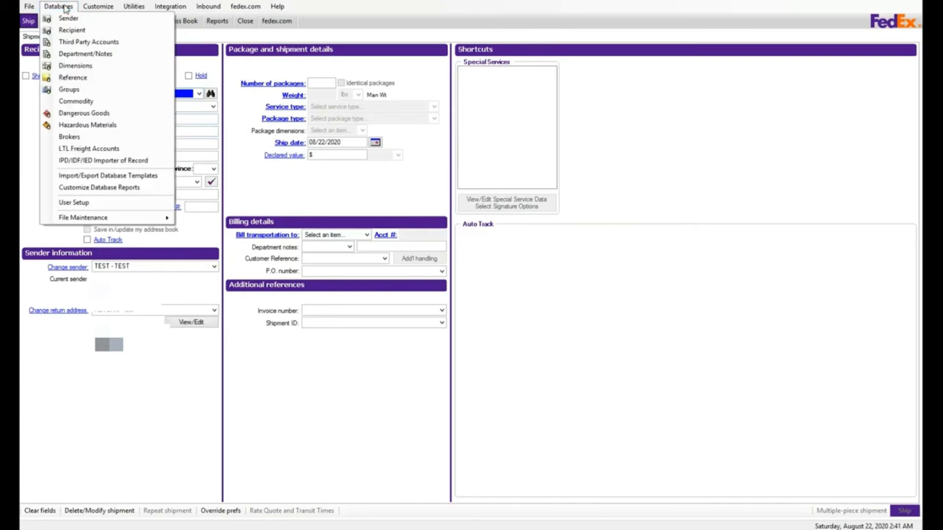
{"action": "left_click", "coordinate": [106, 150]}
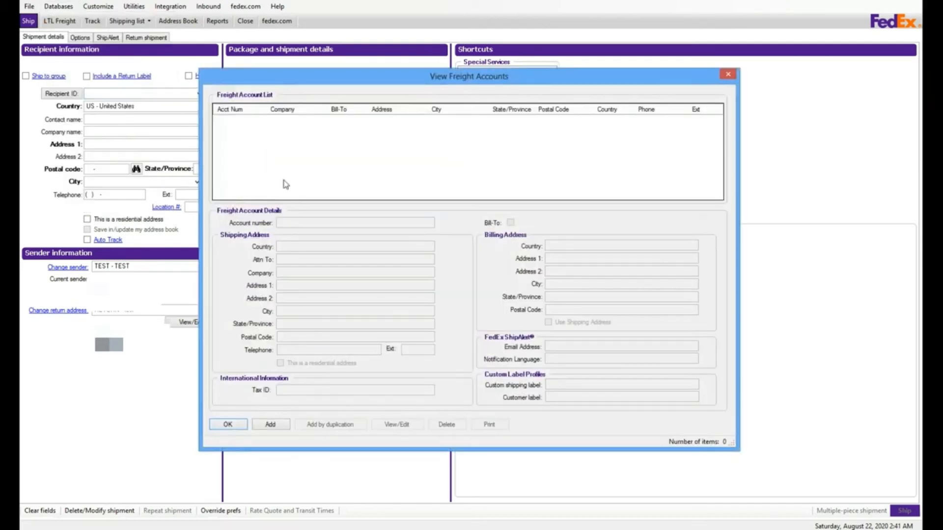
{"action": "left_click", "coordinate": [283, 425]}
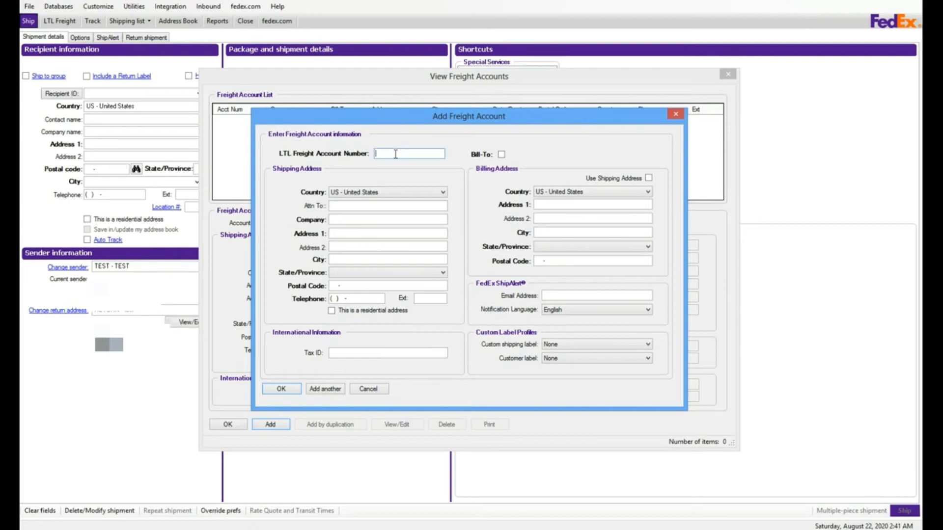
{"action": "type", "text": "321654987"}
{"action": "left_click", "coordinate": [345, 207]}
{"action": "type", "text": "test"}
{"action": "type", "text": "teste"}
{"action": "left_click", "coordinate": [348, 231]}
{"action": "type", "text": "123 main st"}
Step: Complete the shipping address with city New York, state NY, postal code and telephone number
{"action": "key", "text": "Tab"}
{"action": "key", "text": "Tab"}
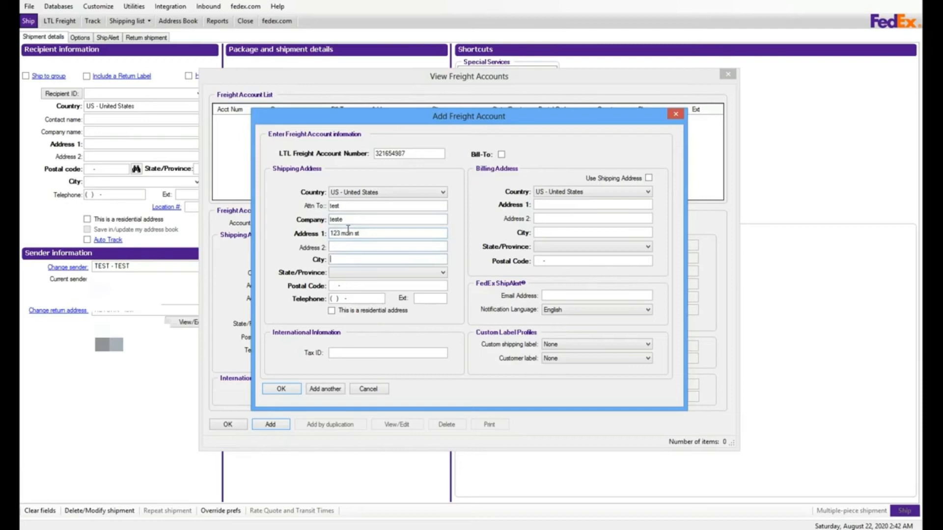
{"action": "type", "text": "New York"}
{"action": "key", "text": "Tab"}
{"action": "key", "text": "n"}
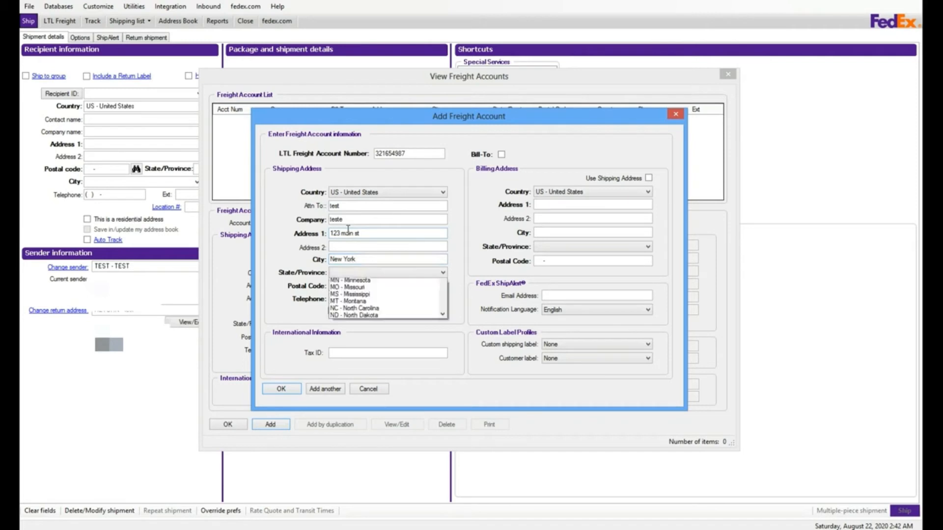
{"action": "scroll", "coordinate": [373, 354], "scroll_direction": "down", "scroll_amount": 2}
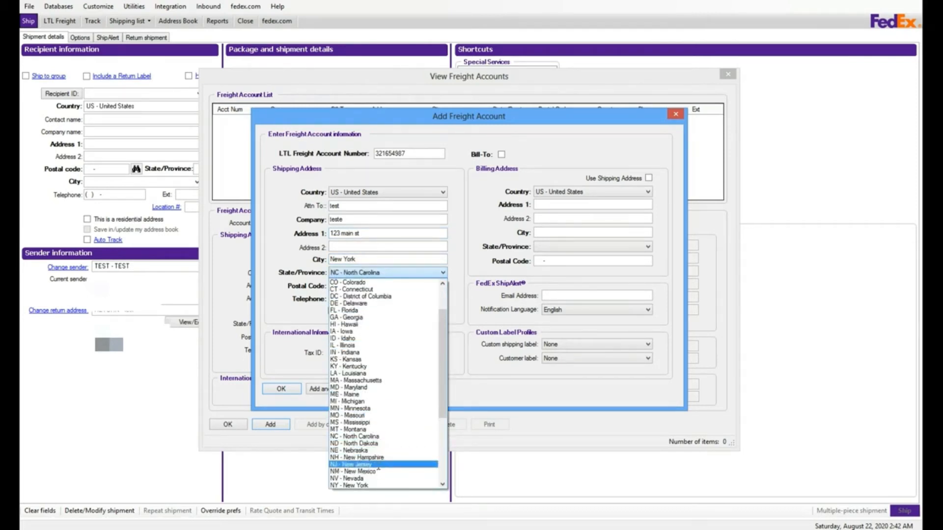
{"action": "left_click", "coordinate": [376, 485]}
{"action": "left_click", "coordinate": [333, 286]}
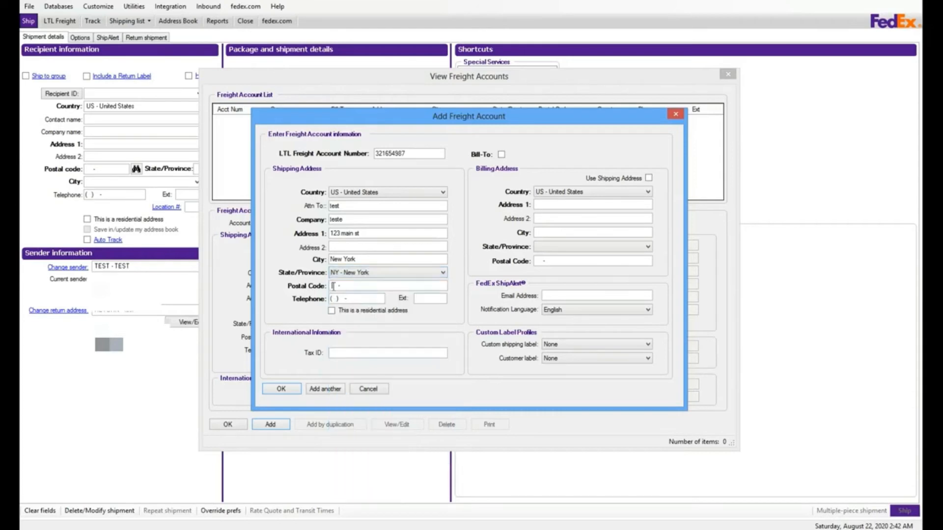
{"action": "type", "text": "10001"}
{"action": "key", "text": "Tab"}
{"action": "type", "text": "8888888888"}
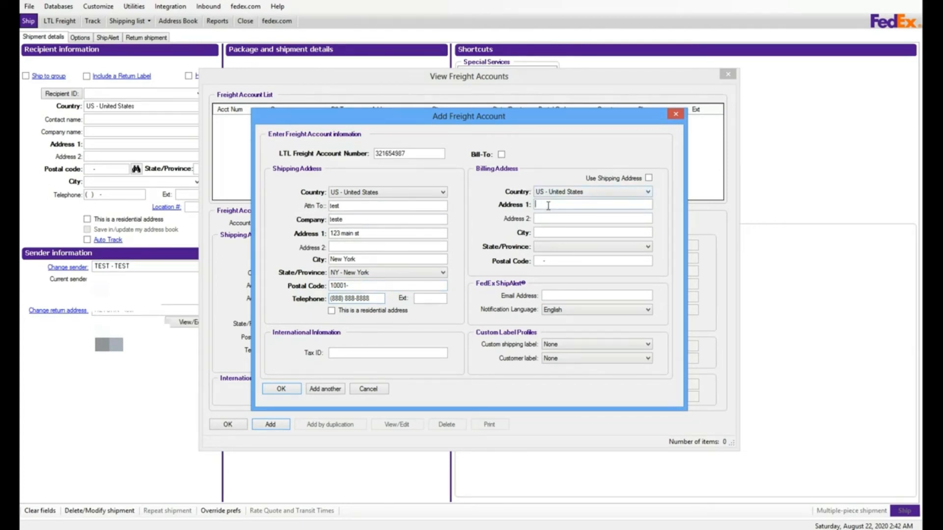
Step: Leave bill-to unmarked, reuse the shipping address for billing, and save the account
{"action": "left_click", "coordinate": [502, 155]}
{"action": "left_click", "coordinate": [502, 155]}
{"action": "left_click", "coordinate": [649, 179]}
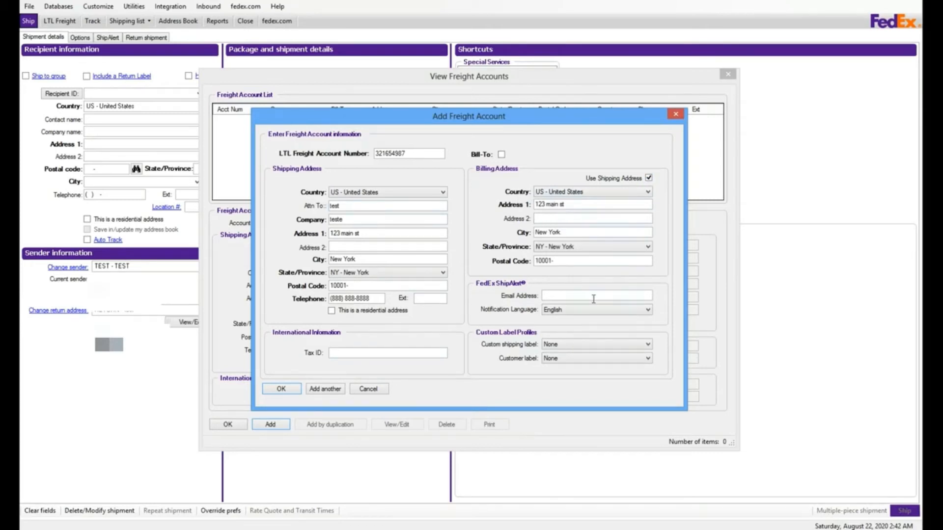
{"action": "left_click", "coordinate": [280, 389]}
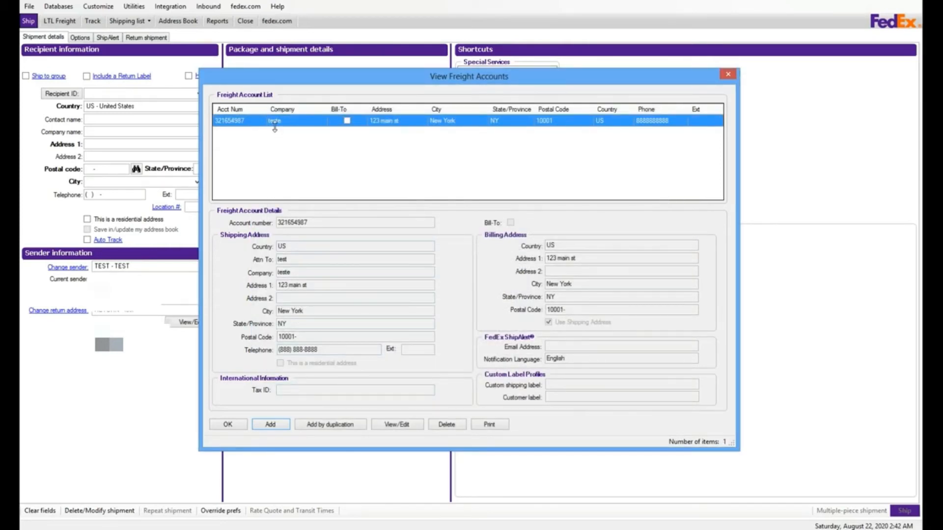
{"action": "left_click", "coordinate": [237, 426]}
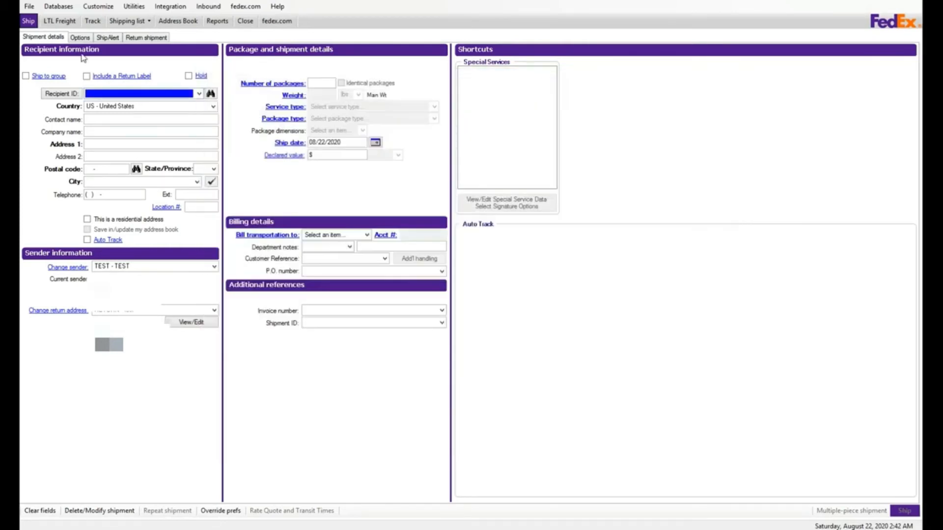
Step: View the LTL Freight screen, return to the Ship screen, and reopen the Databases list
{"action": "left_click", "coordinate": [62, 26]}
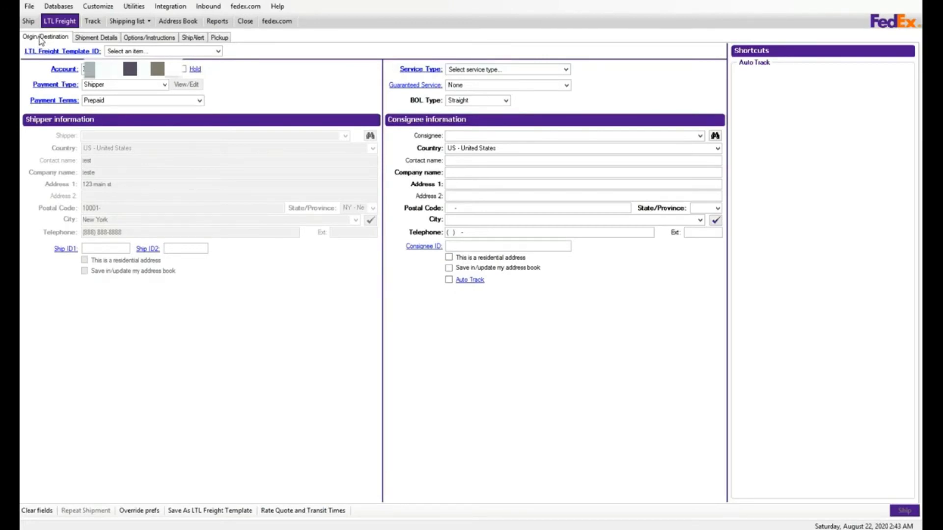
{"action": "left_click", "coordinate": [30, 21]}
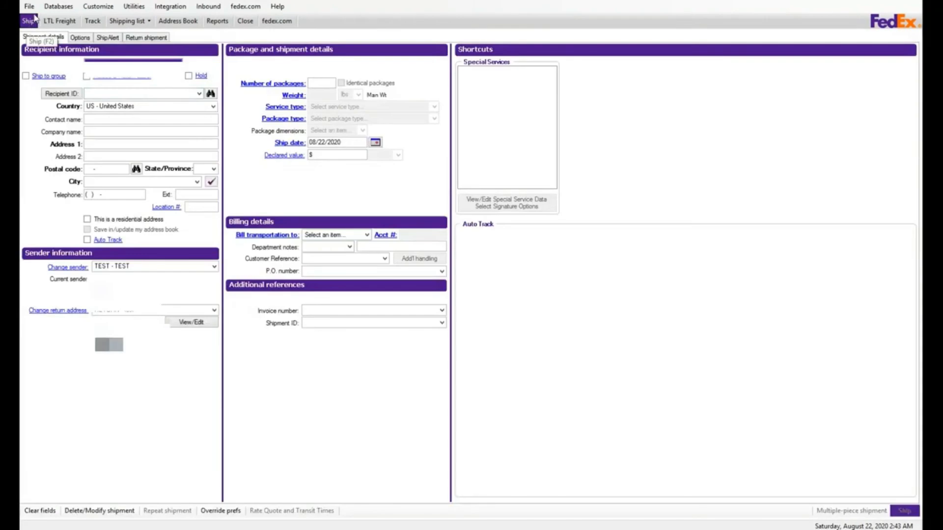
{"action": "left_click", "coordinate": [57, 7]}
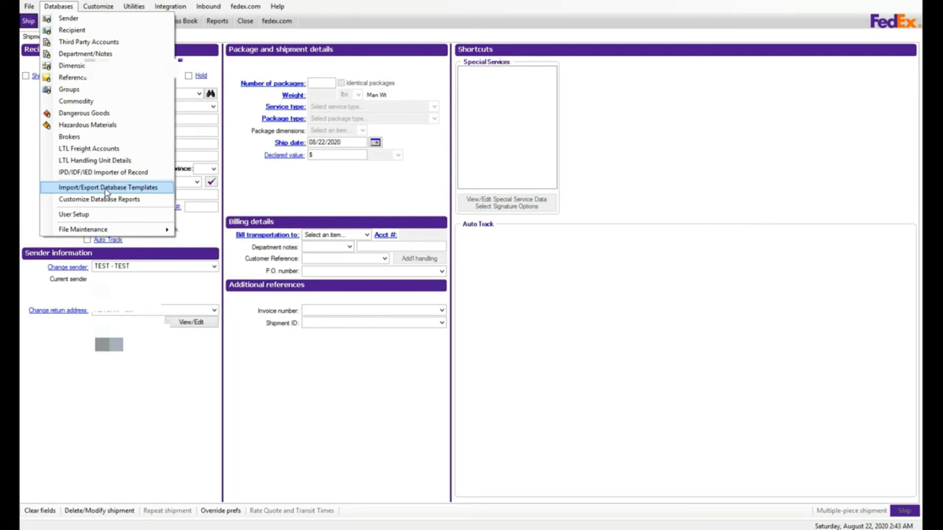
Step: Review the Import/Export Database Templates list, then close it
{"action": "left_click", "coordinate": [107, 191]}
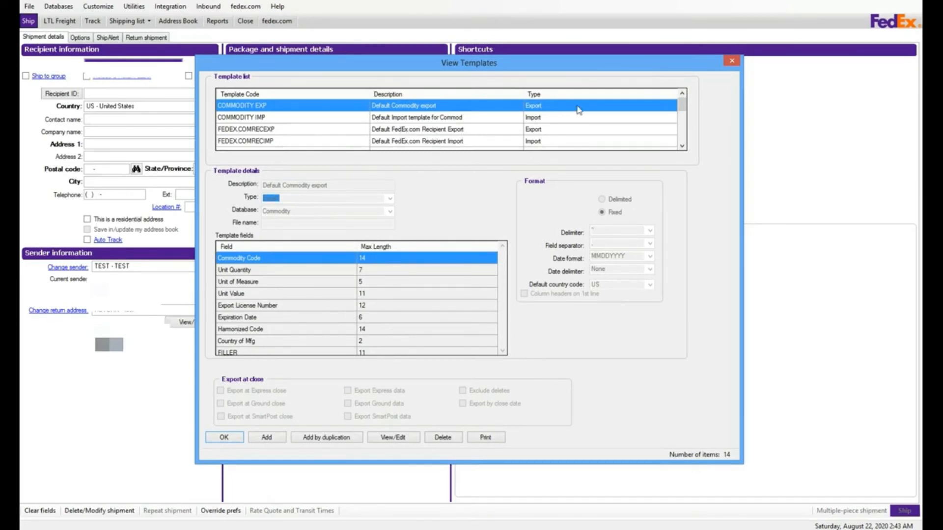
{"action": "left_click", "coordinate": [730, 61]}
{"action": "left_click", "coordinate": [58, 6]}
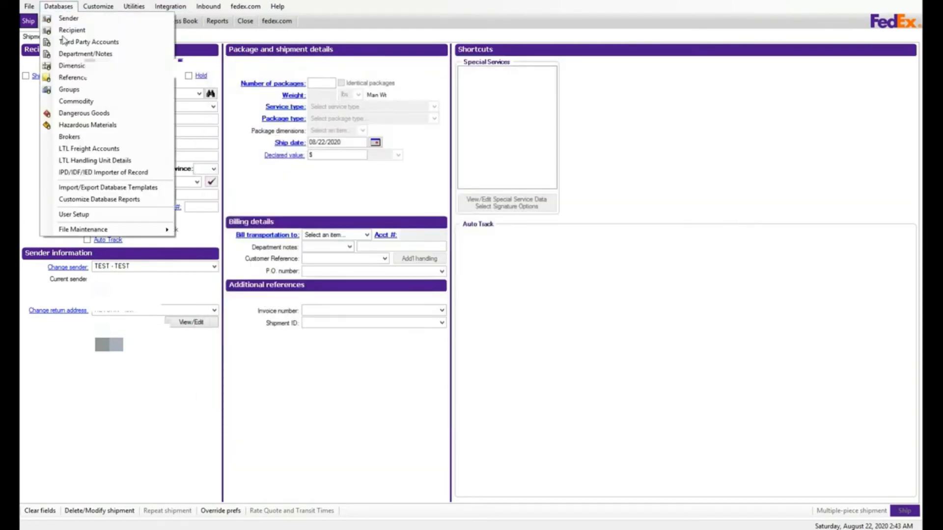
Step: In File Maintenance > Backup, select Backup All, then close without backing up
{"action": "mouse_move", "coordinate": [98, 230]}
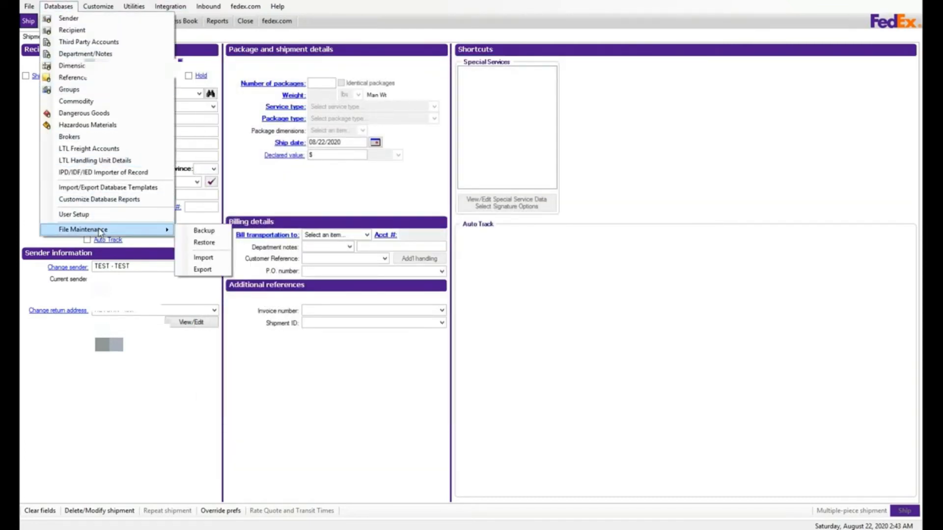
{"action": "left_click", "coordinate": [201, 231]}
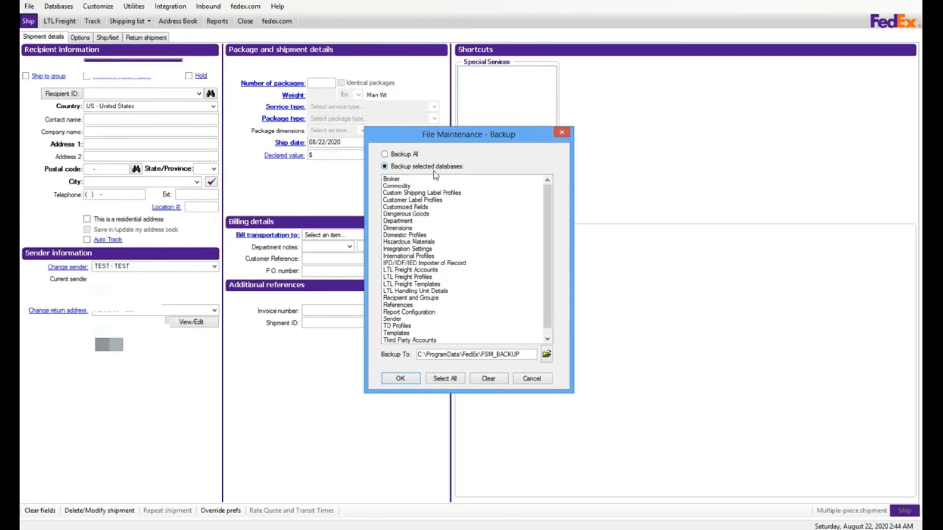
{"action": "left_click", "coordinate": [386, 155]}
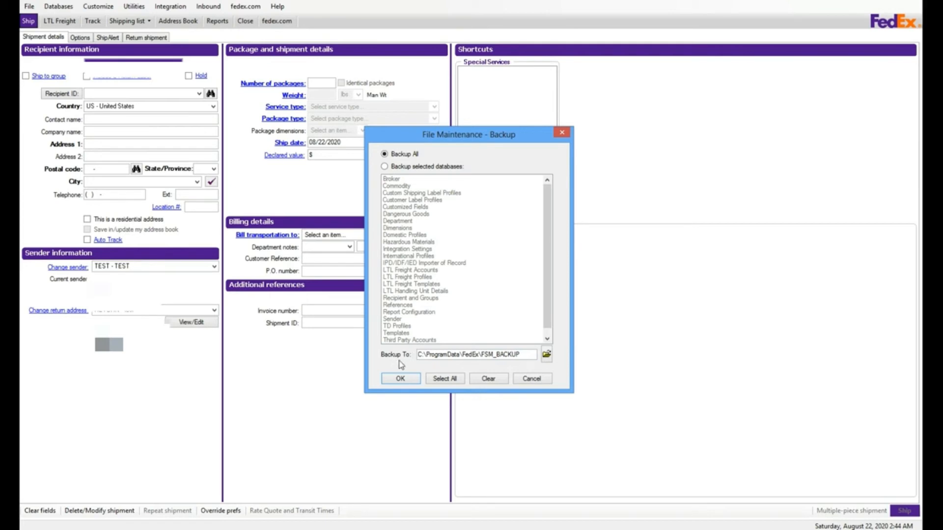
{"action": "left_click", "coordinate": [562, 133]}
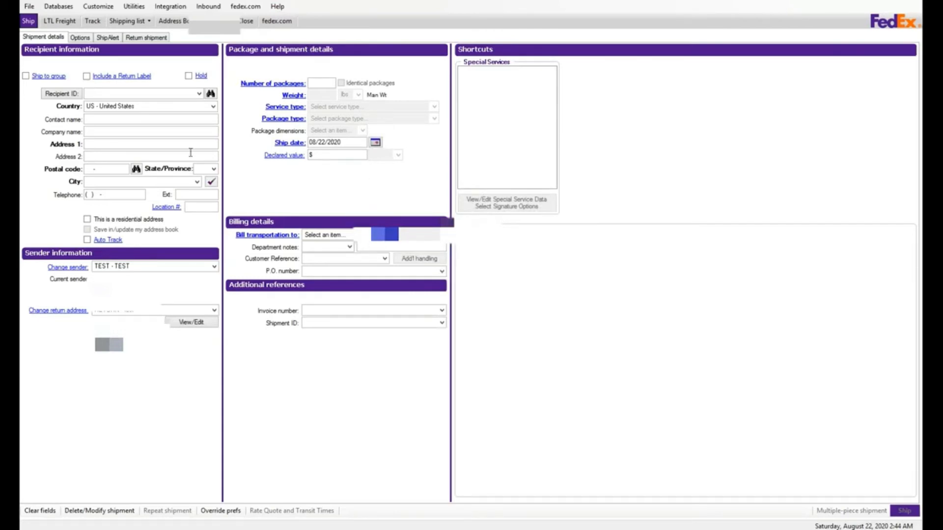
Step: Review the Active System/Account settings, close them, and reopen the Customize options
{"action": "left_click", "coordinate": [93, 7]}
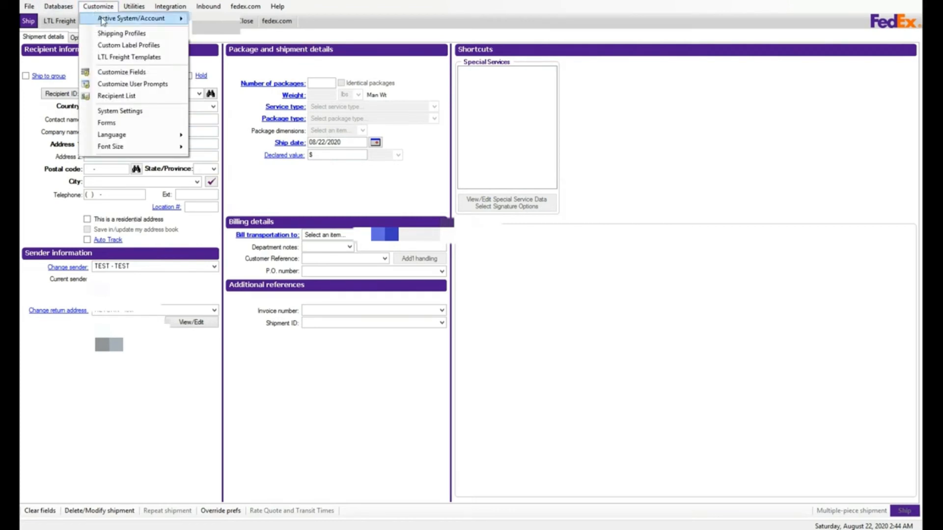
{"action": "mouse_move", "coordinate": [103, 21]}
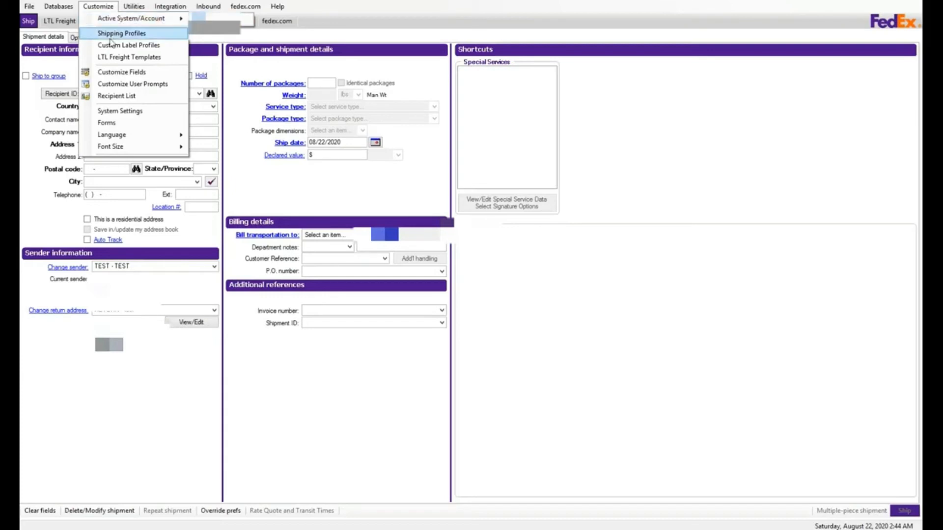
{"action": "left_click", "coordinate": [127, 112]}
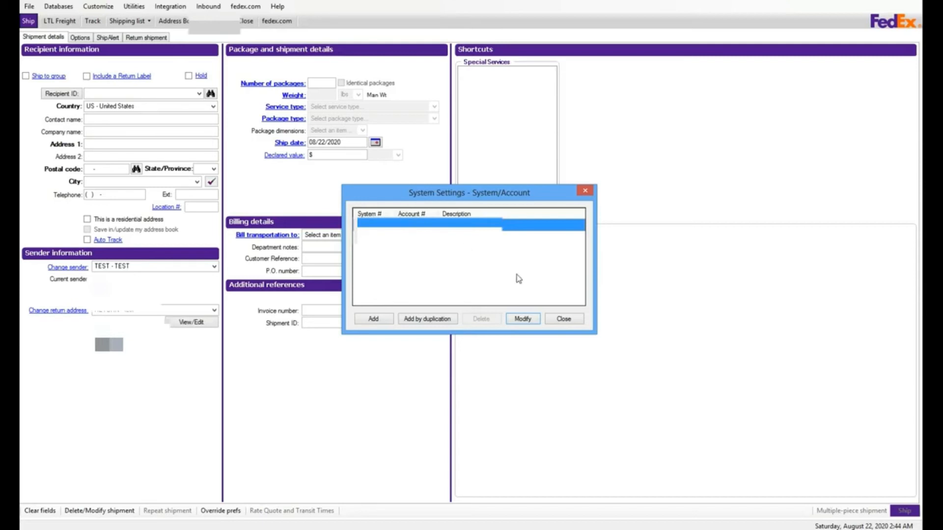
{"action": "left_click", "coordinate": [563, 319]}
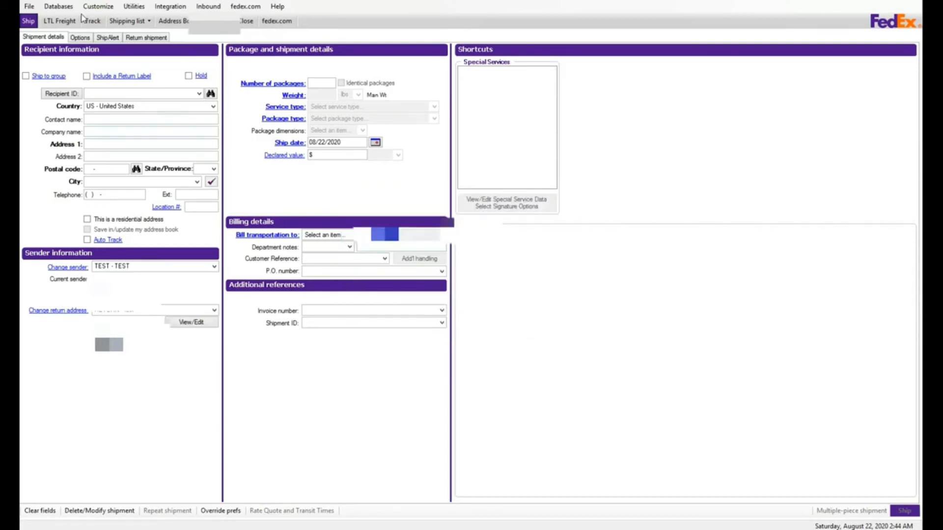
{"action": "left_click", "coordinate": [100, 7]}
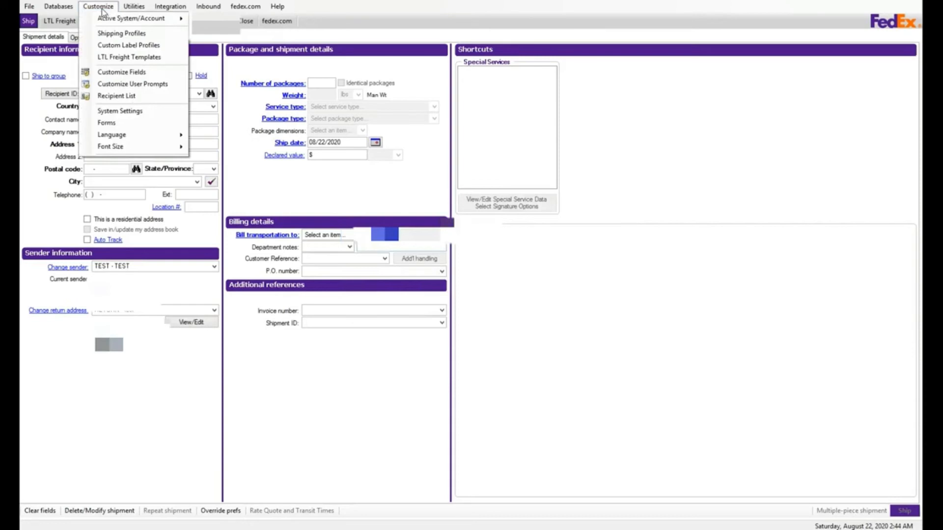
{"action": "left_click", "coordinate": [113, 36]}
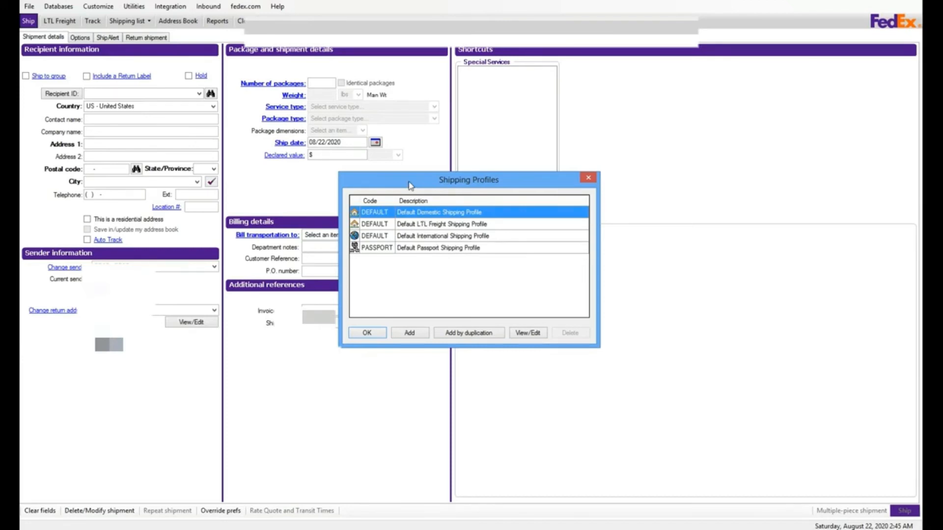
{"action": "left_click_drag", "start_coordinate": [420, 183], "coordinate": [384, 174]}
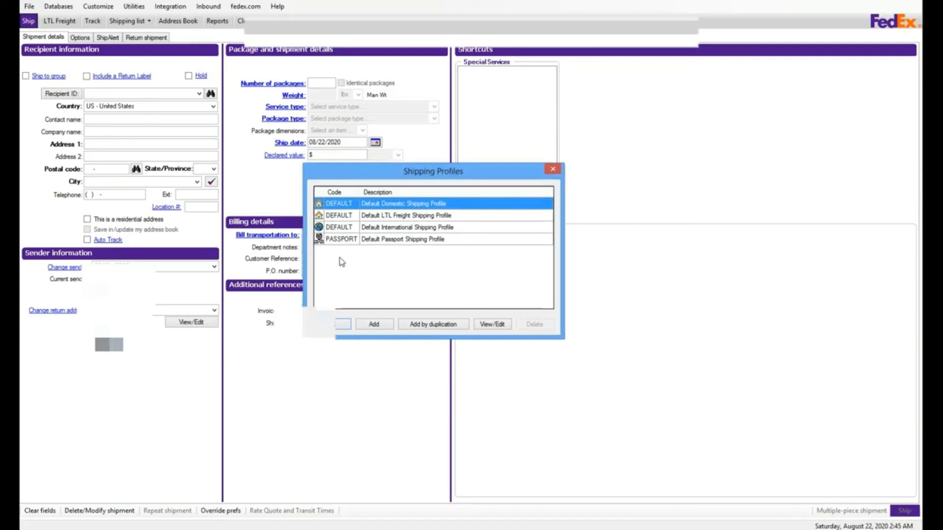
{"action": "left_click", "coordinate": [552, 169]}
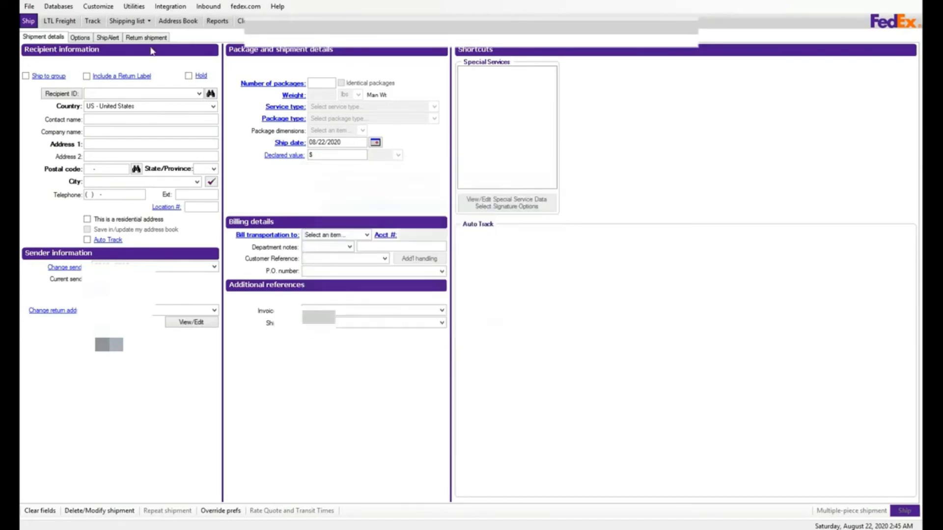
{"action": "left_click", "coordinate": [102, 7]}
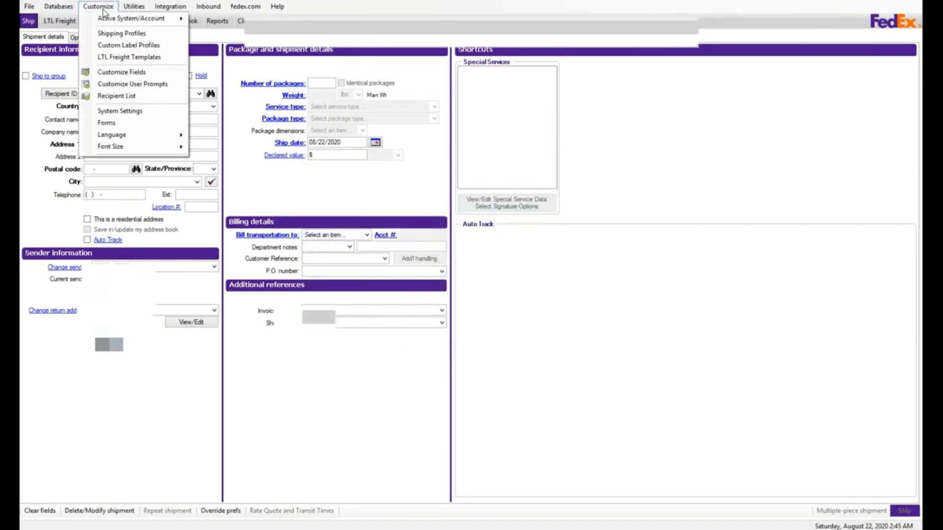
{"action": "left_click", "coordinate": [114, 47]}
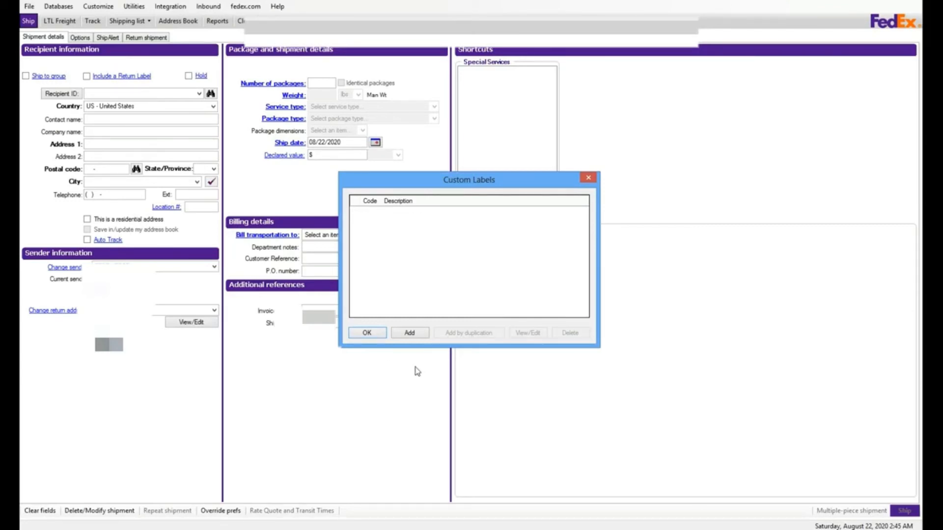
{"action": "left_click", "coordinate": [589, 179]}
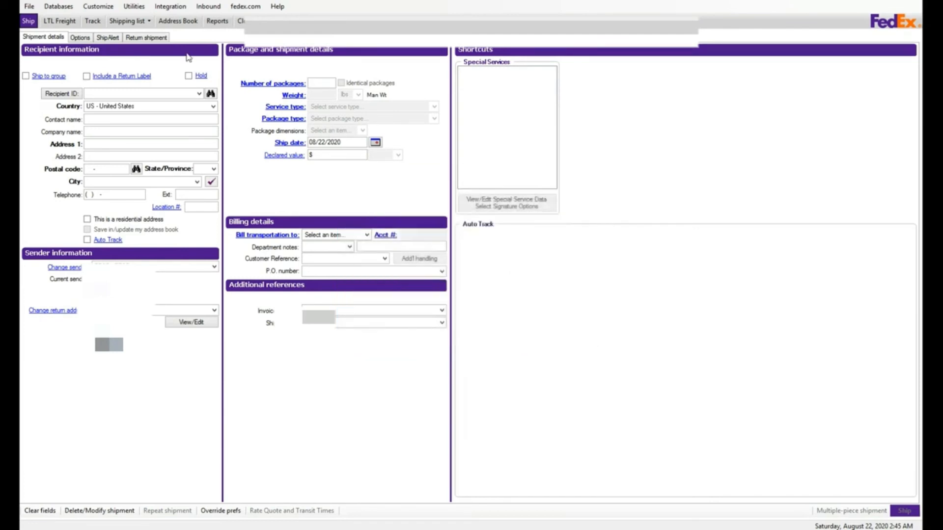
{"action": "left_click", "coordinate": [106, 8]}
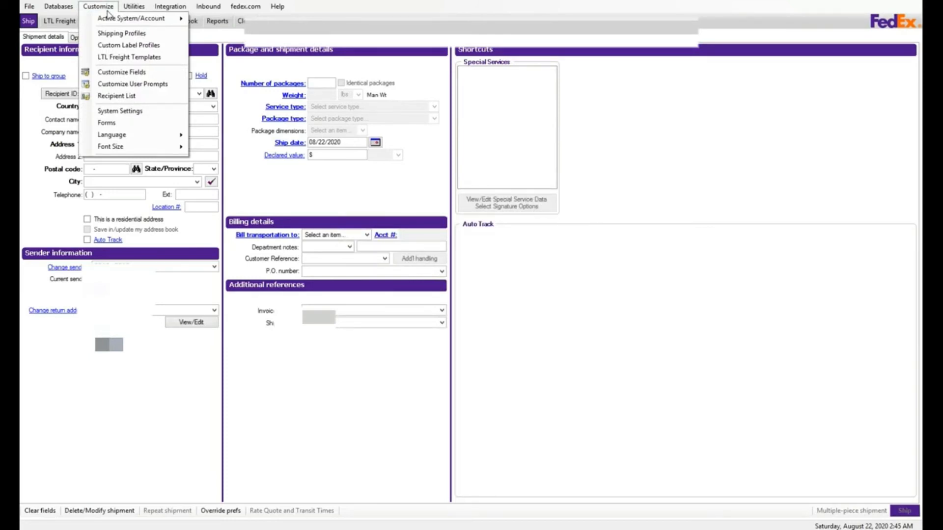
{"action": "left_click", "coordinate": [115, 58]}
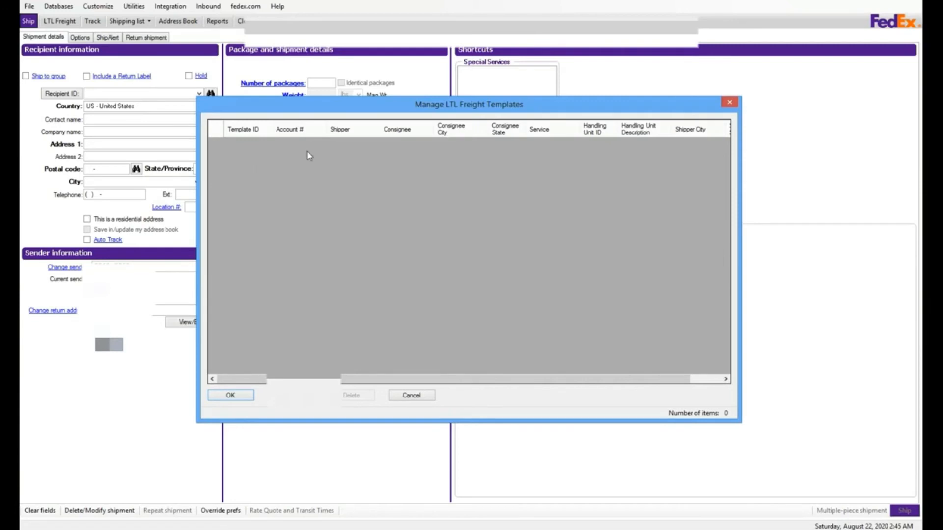
{"action": "left_click", "coordinate": [730, 104]}
{"action": "left_click", "coordinate": [54, 22]}
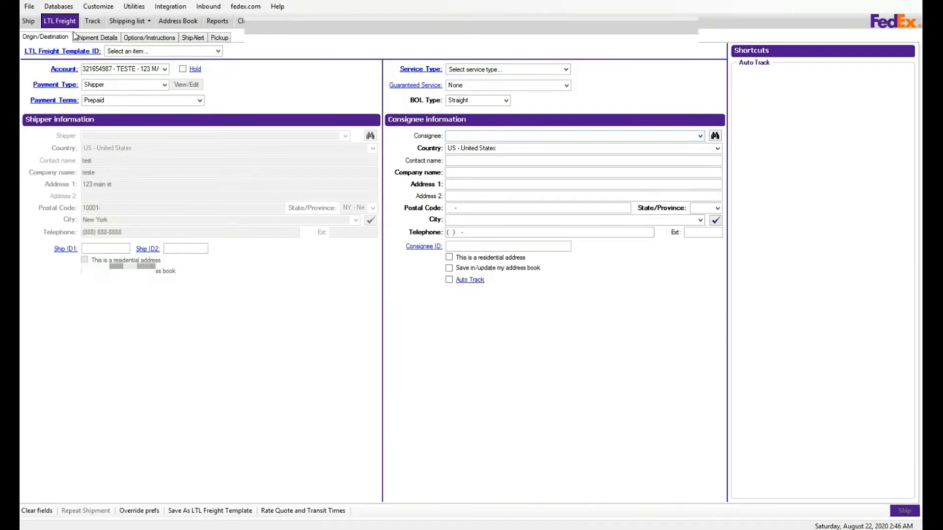
{"action": "left_click", "coordinate": [100, 9]}
{"action": "left_click", "coordinate": [34, 22]}
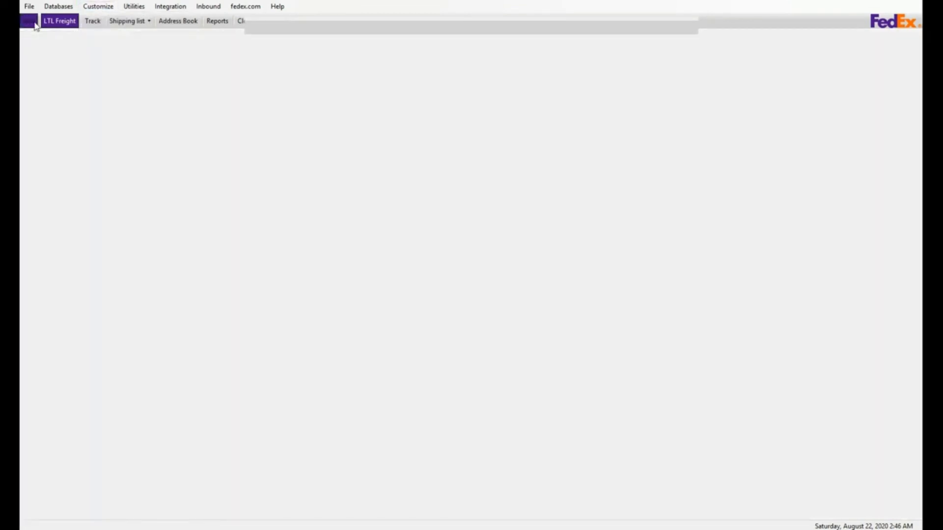
{"action": "left_click", "coordinate": [99, 7]}
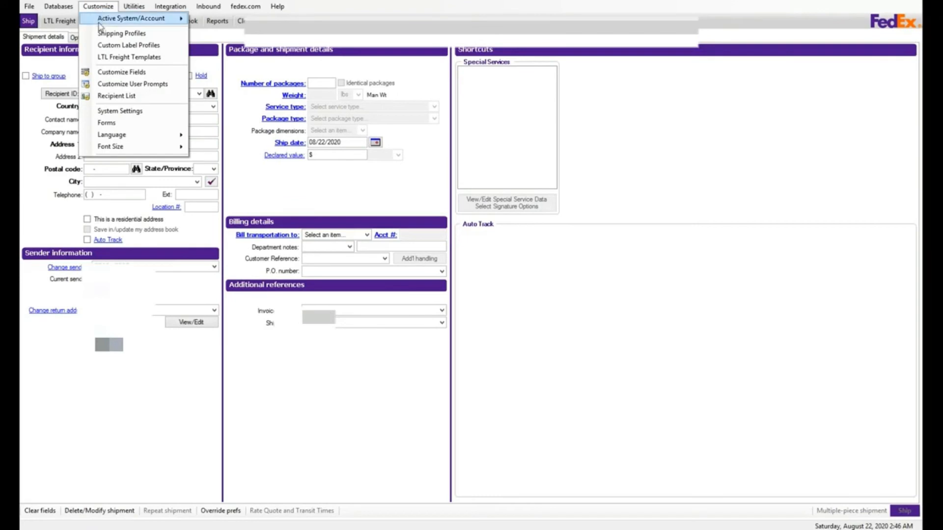
Step: In Customize Fields, try the recipient country preference options, leaving the preference off
{"action": "left_click", "coordinate": [125, 74]}
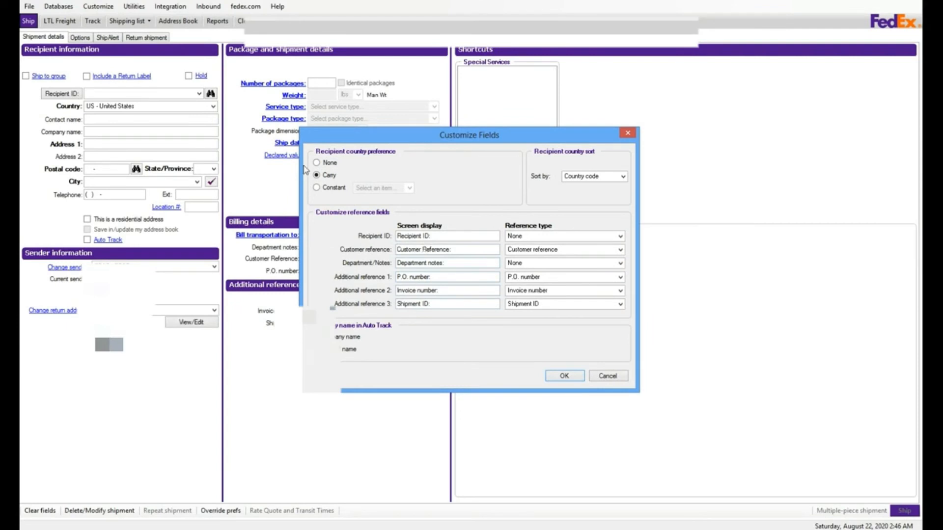
{"action": "left_click", "coordinate": [316, 188]}
{"action": "left_click", "coordinate": [410, 189]}
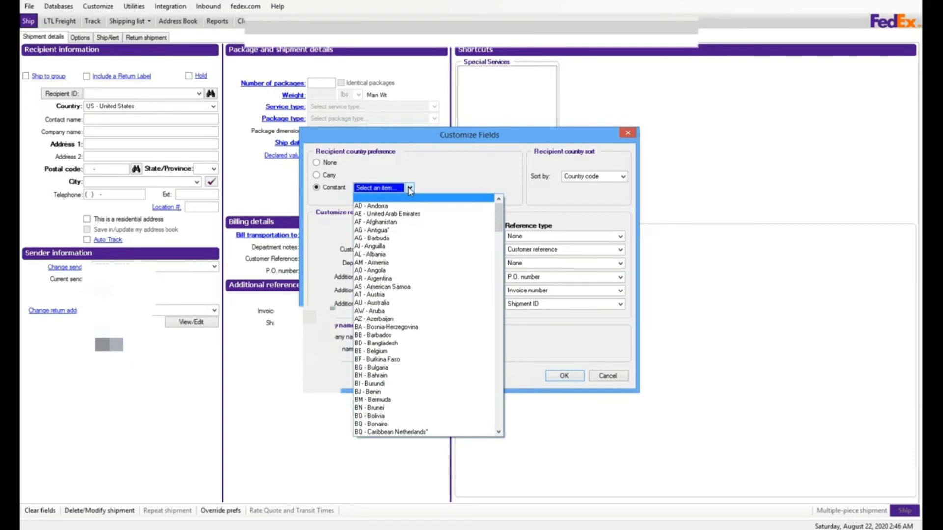
{"action": "left_click", "coordinate": [410, 189]}
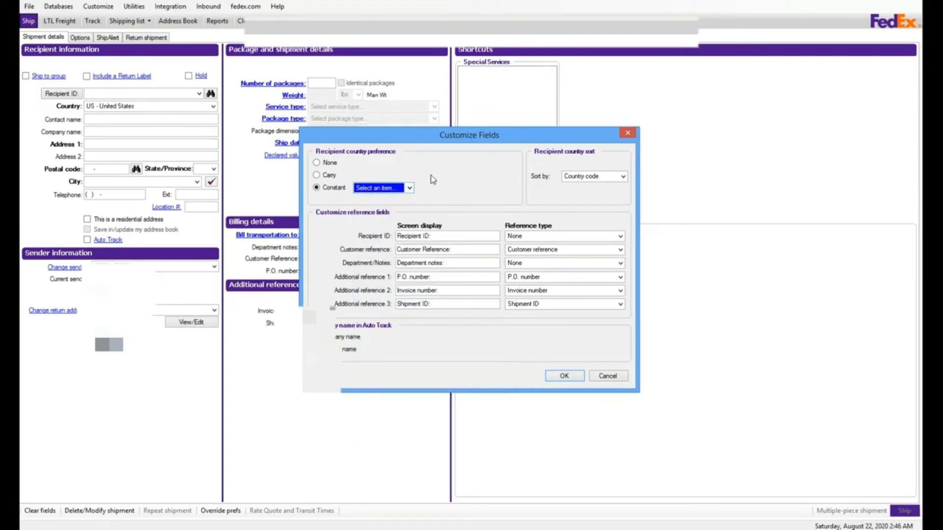
{"action": "left_click", "coordinate": [317, 176]}
{"action": "left_click", "coordinate": [317, 162]}
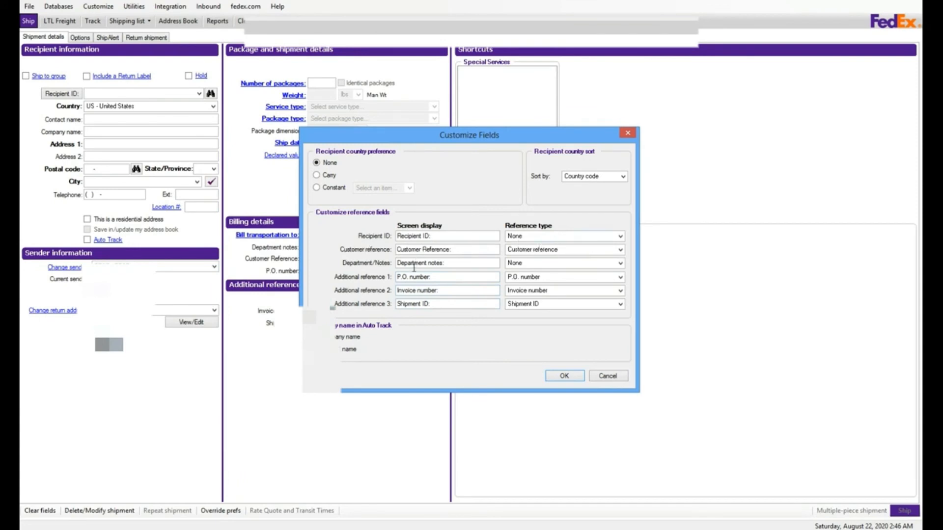
Step: Change the Customer reference display text to 'test' and apply the field customization
{"action": "left_click_drag", "start_coordinate": [436, 278], "coordinate": [384, 280]}
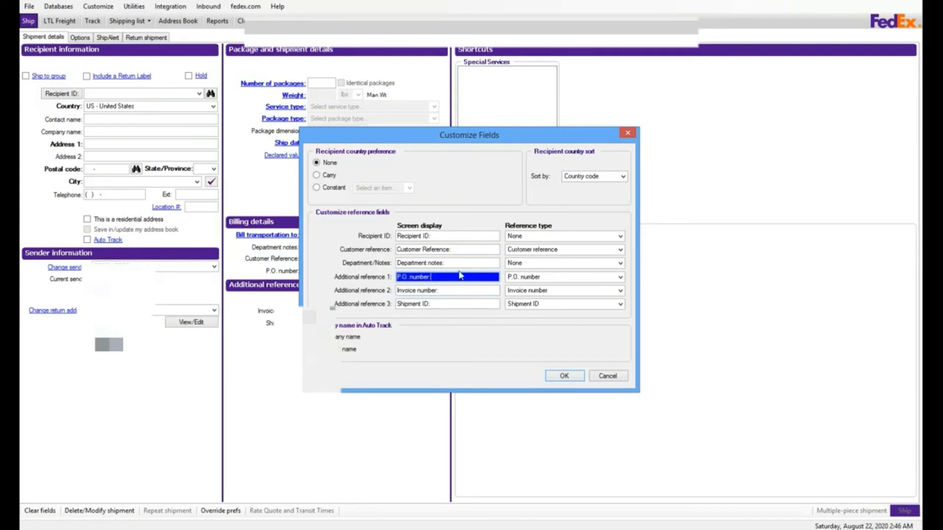
{"action": "left_click_drag", "start_coordinate": [453, 250], "coordinate": [351, 247]}
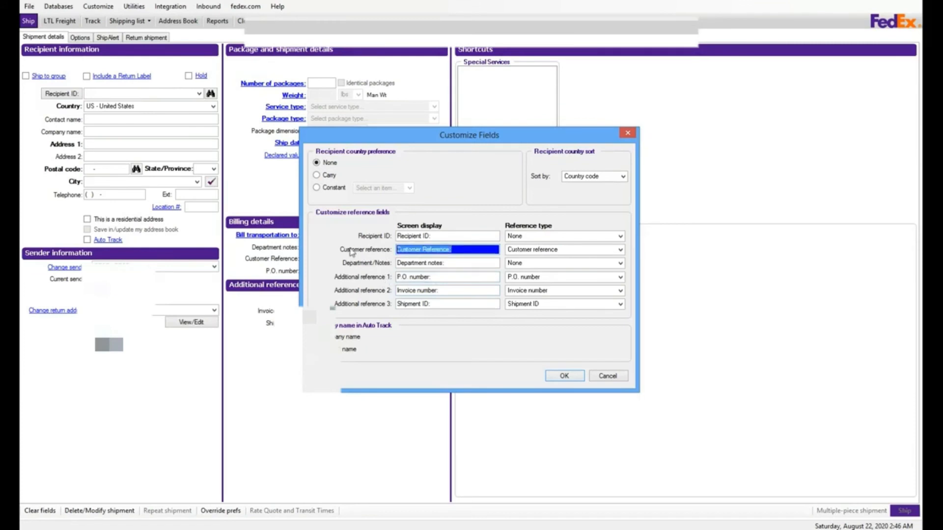
{"action": "type", "text": "test"}
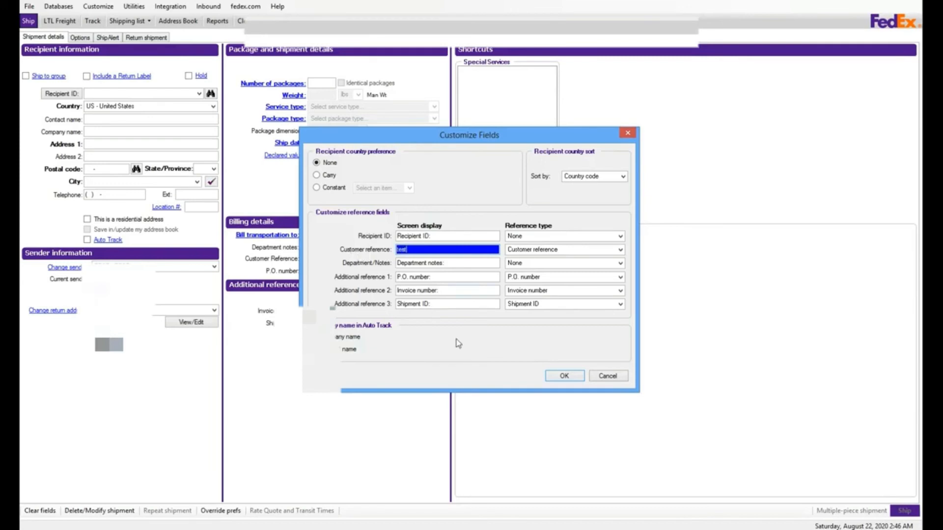
{"action": "left_click", "coordinate": [562, 377]}
{"action": "left_click", "coordinate": [564, 376]}
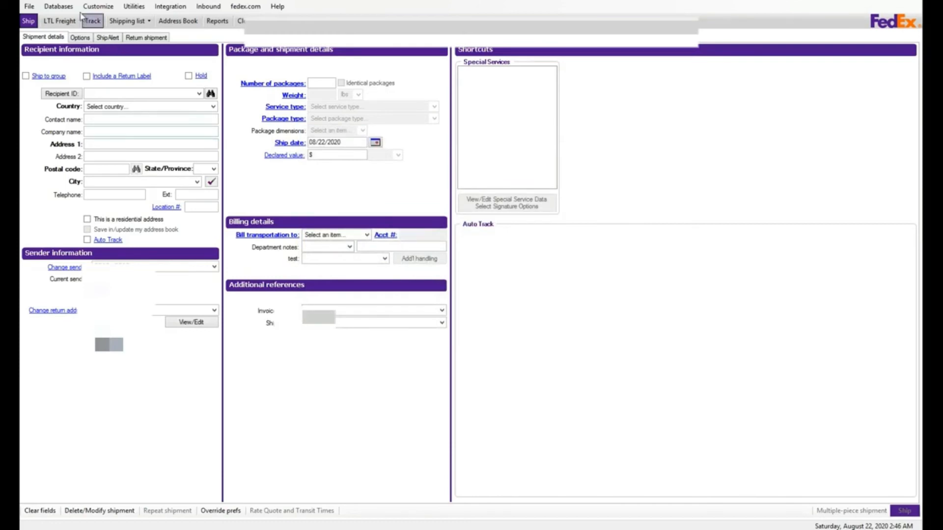
{"action": "left_click", "coordinate": [98, 7]}
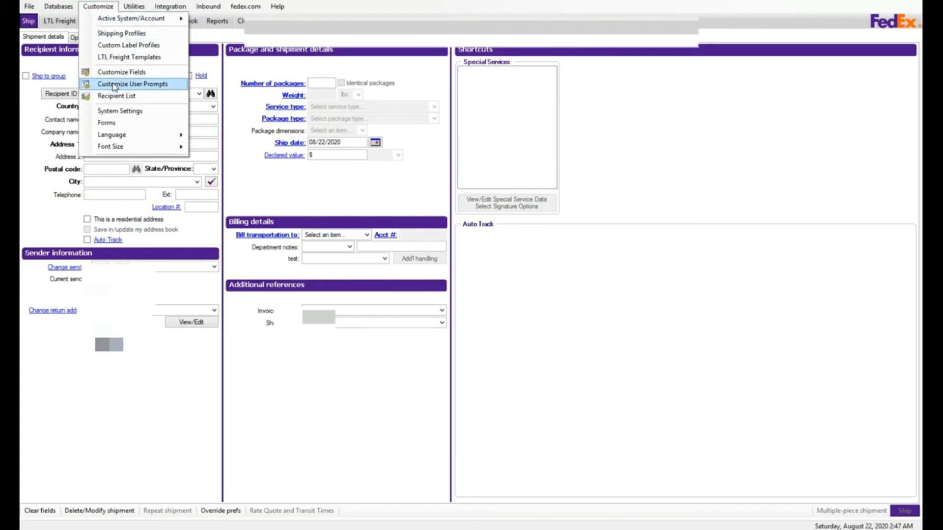
{"action": "left_click", "coordinate": [158, 84]}
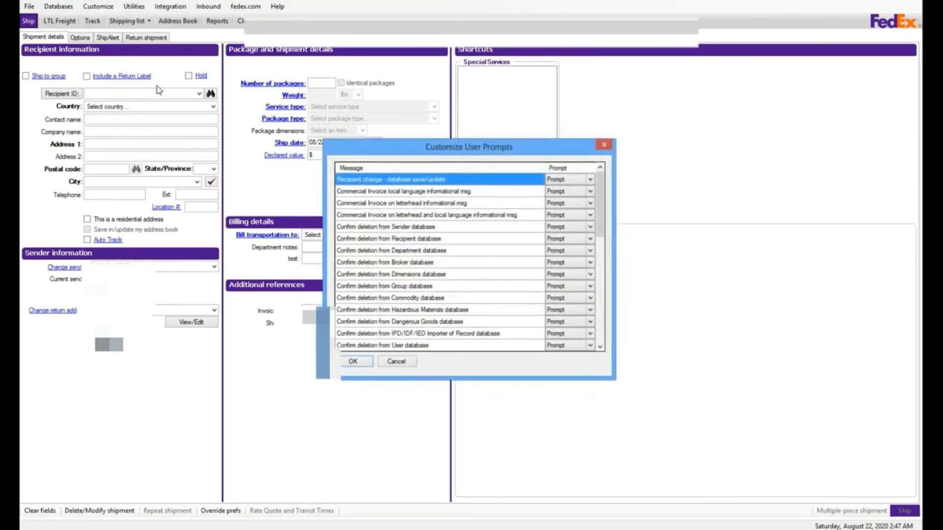
{"action": "left_click_drag", "start_coordinate": [602, 195], "coordinate": [600, 167]}
{"action": "left_click", "coordinate": [591, 181]}
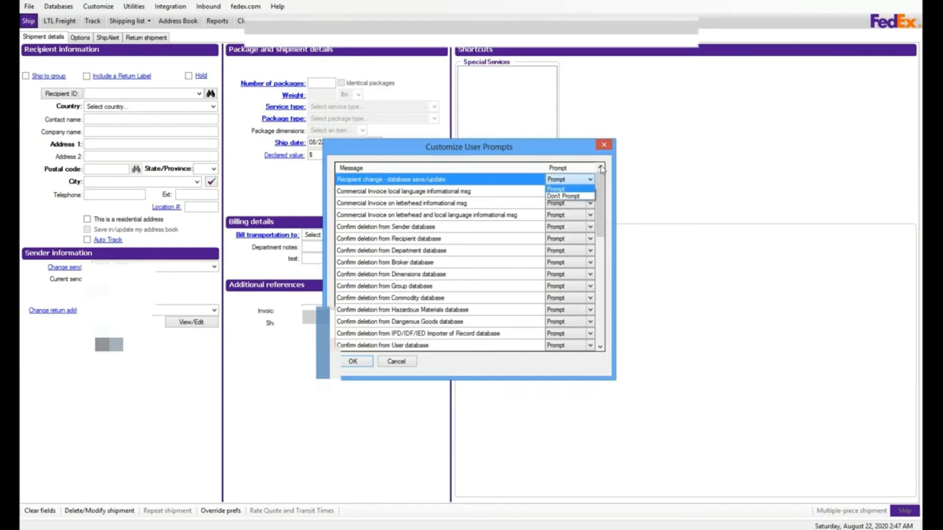
{"action": "left_click", "coordinate": [605, 147]}
{"action": "left_click", "coordinate": [604, 144]}
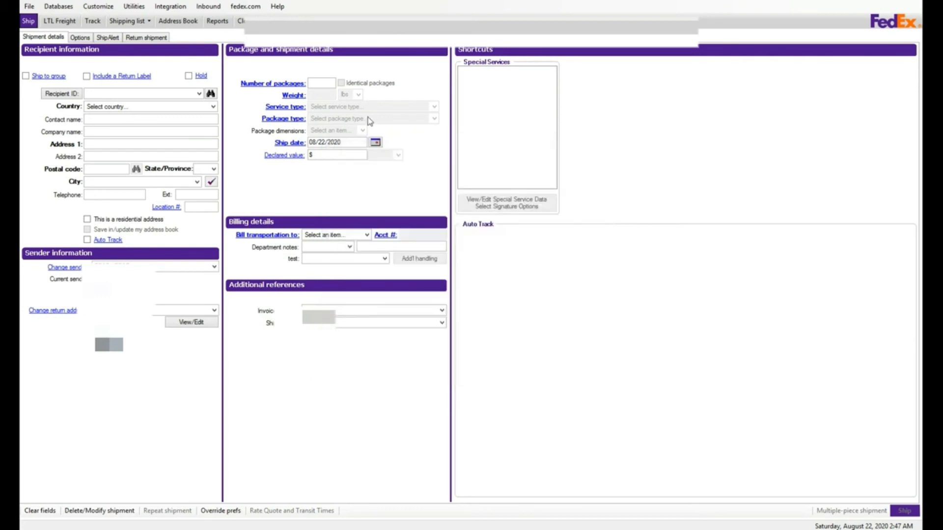
{"action": "left_click", "coordinate": [99, 7]}
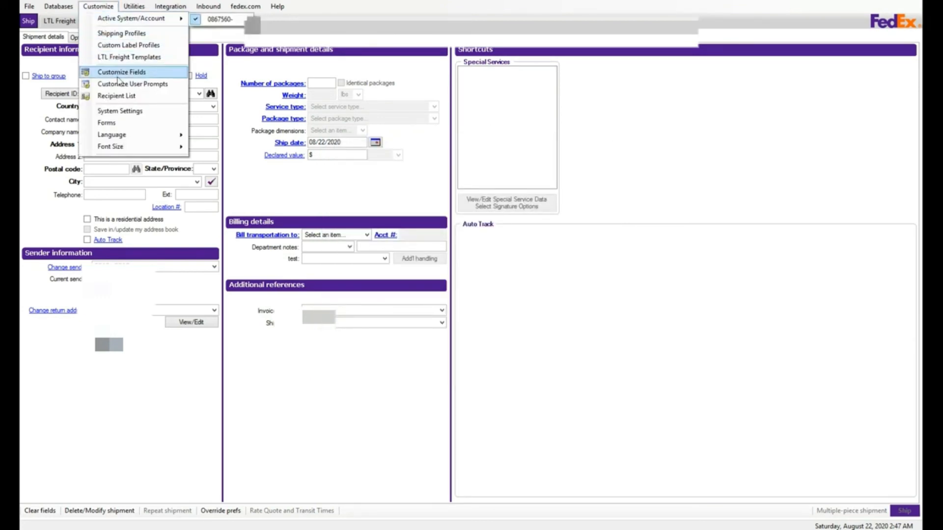
Step: Add recipient list columns Address 1, City and State/Province, then check the list
{"action": "left_click", "coordinate": [127, 98]}
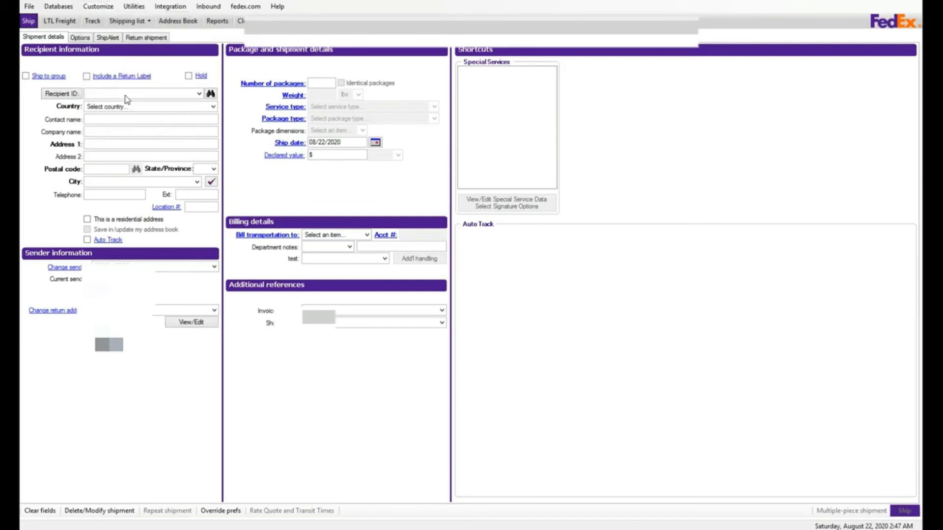
{"action": "left_click", "coordinate": [352, 218]}
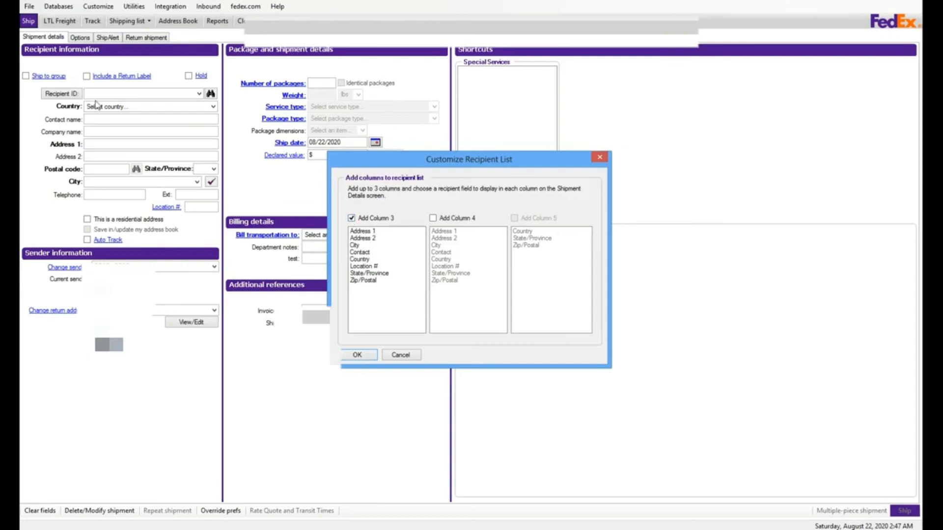
{"action": "left_click", "coordinate": [368, 233]}
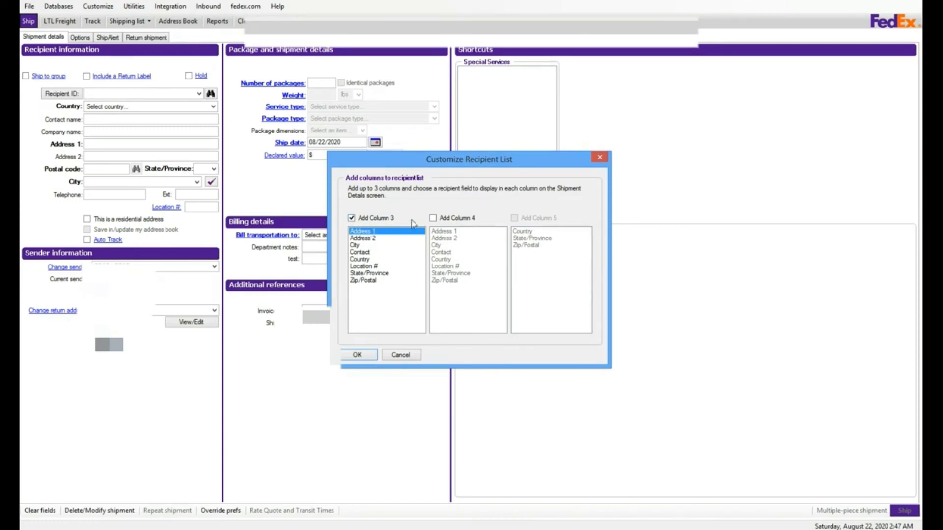
{"action": "left_click", "coordinate": [433, 218]}
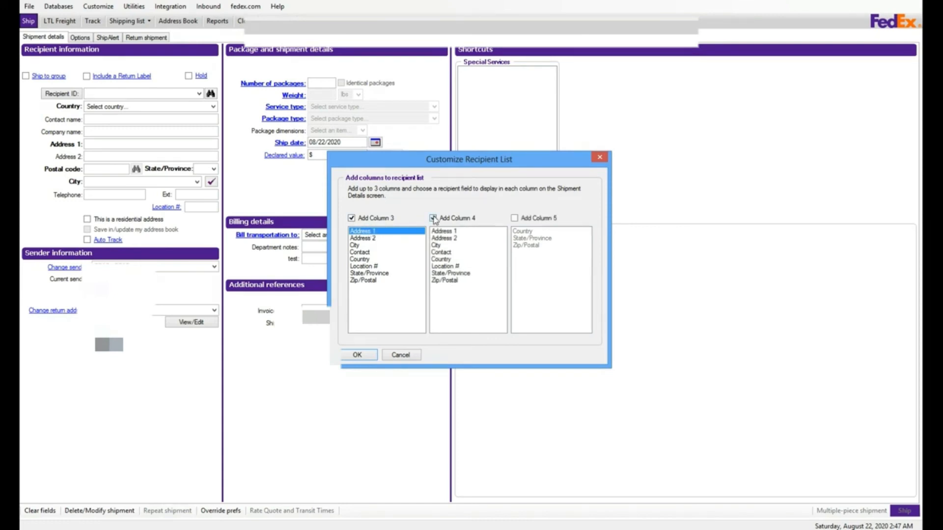
{"action": "left_click", "coordinate": [442, 245]}
{"action": "left_click", "coordinate": [514, 219]}
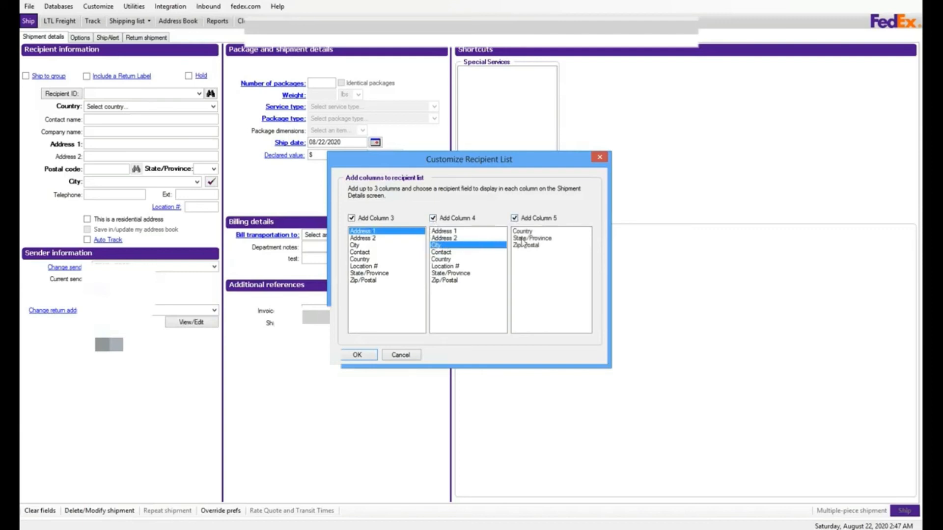
{"action": "left_click", "coordinate": [519, 239]}
{"action": "left_click", "coordinate": [366, 352]}
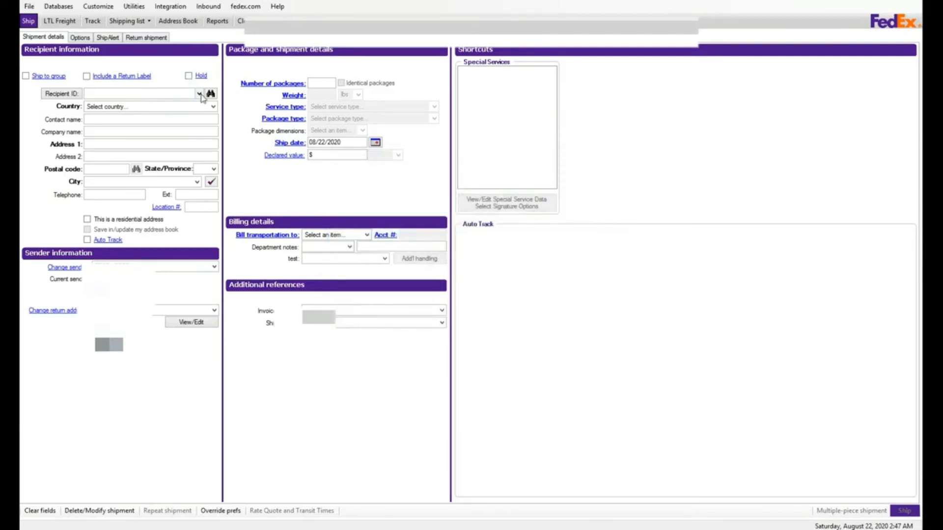
{"action": "left_click", "coordinate": [200, 94]}
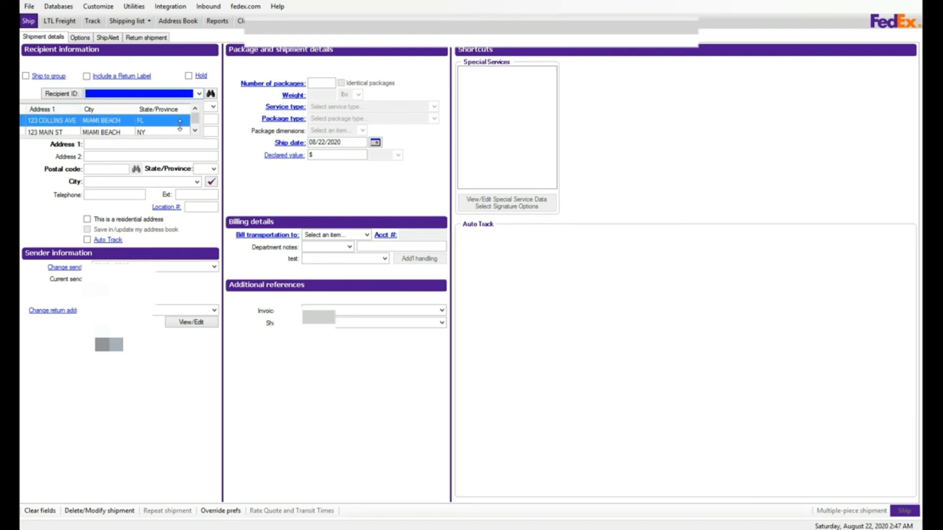
Step: Reset the recipient list to a single extra Contact column and check the result
{"action": "left_click", "coordinate": [98, 6]}
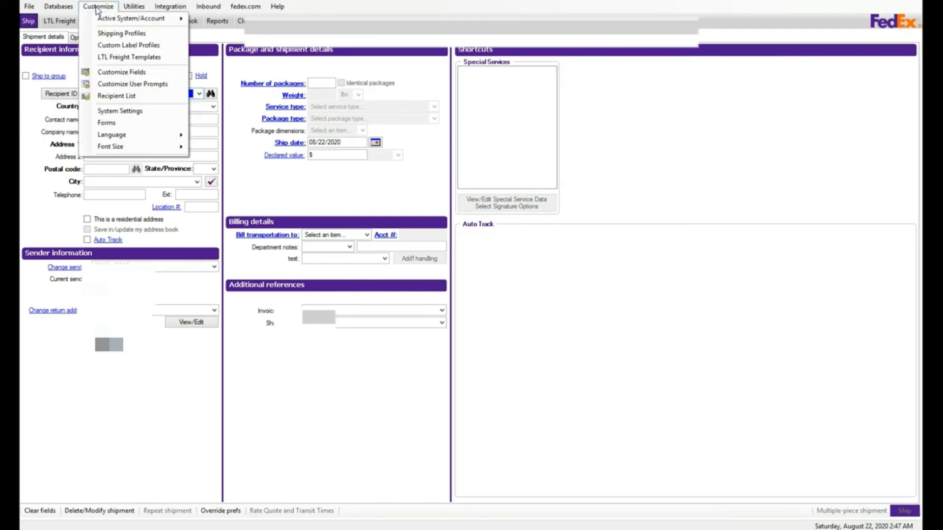
{"action": "left_click", "coordinate": [118, 96]}
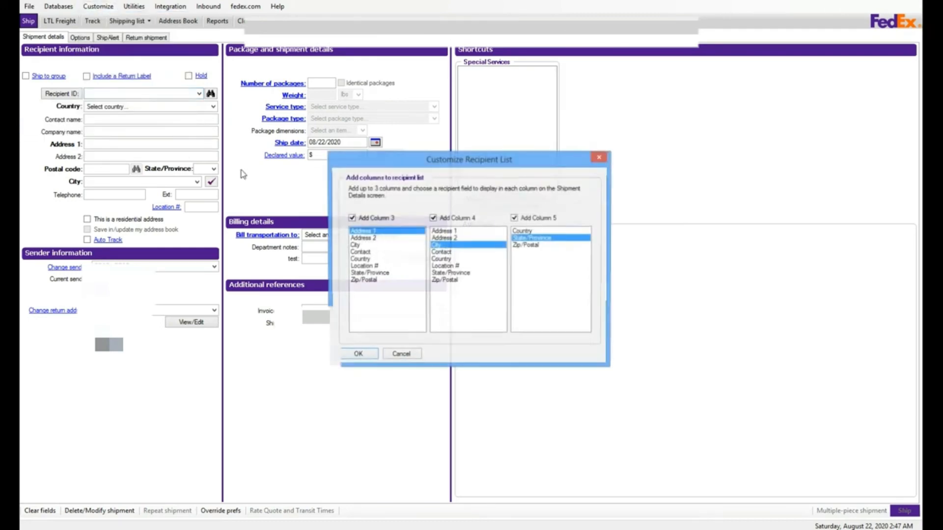
{"action": "left_click", "coordinate": [351, 218]}
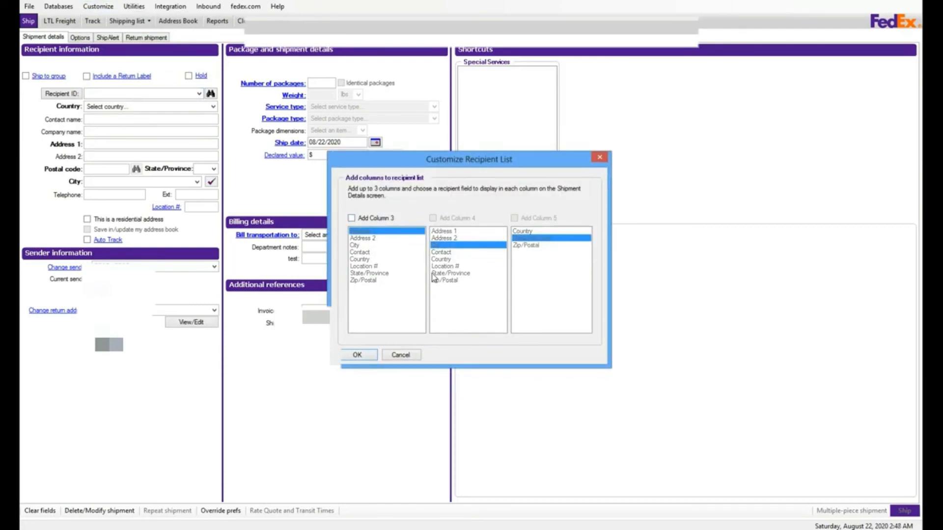
{"action": "left_click", "coordinate": [351, 218]}
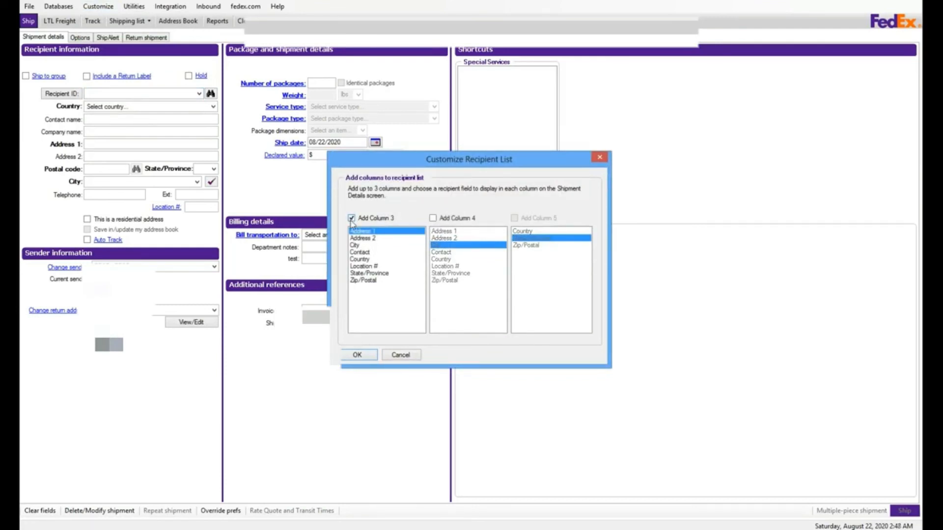
{"action": "left_click", "coordinate": [361, 252]}
{"action": "left_click", "coordinate": [362, 358]}
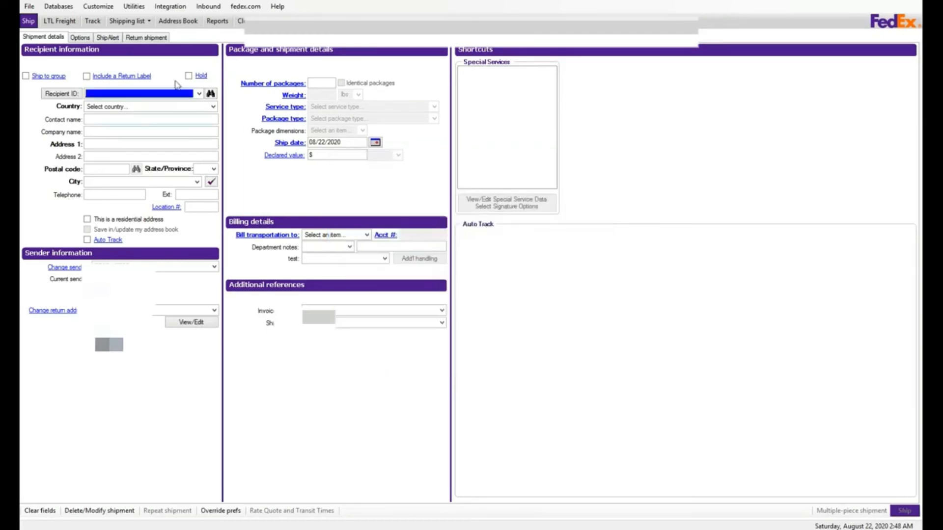
{"action": "left_click", "coordinate": [199, 93]}
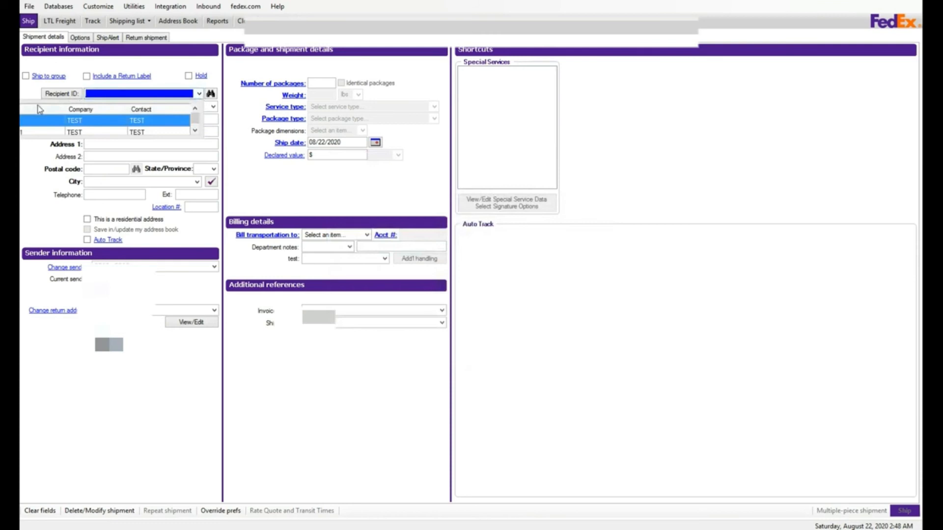
{"action": "double_click", "coordinate": [227, 0]}
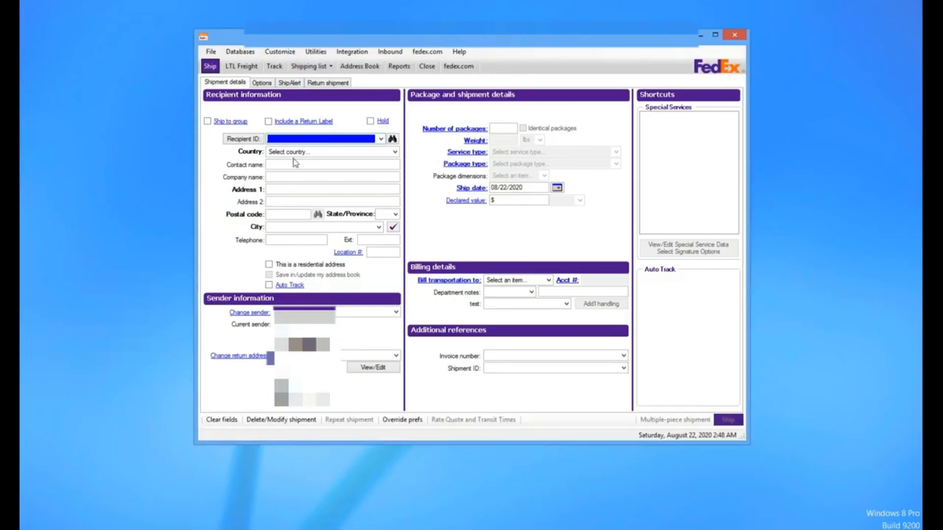
Step: Inspect the Recipient ID list's Code, Company and Contact columns, then pull down the Customize menu
{"action": "left_click", "coordinate": [382, 140]}
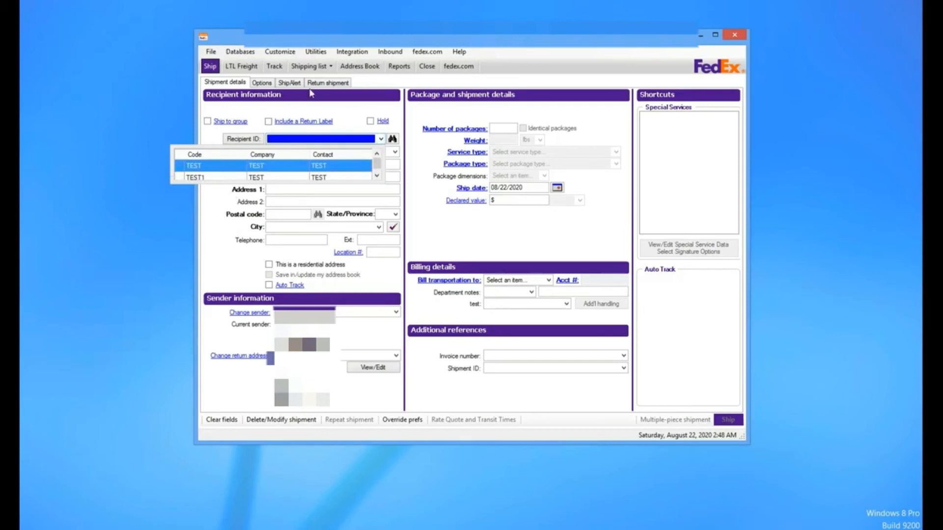
{"action": "left_click", "coordinate": [279, 52]}
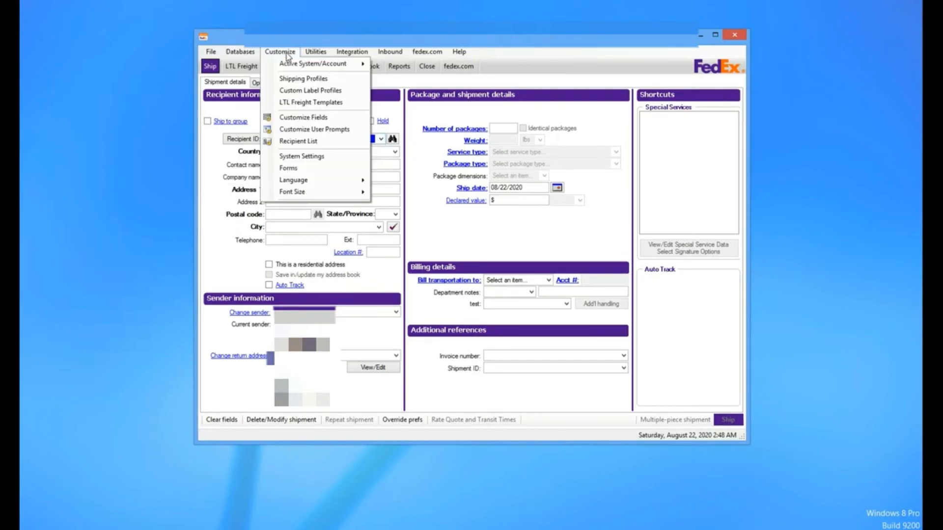
{"action": "left_click", "coordinate": [410, 216]}
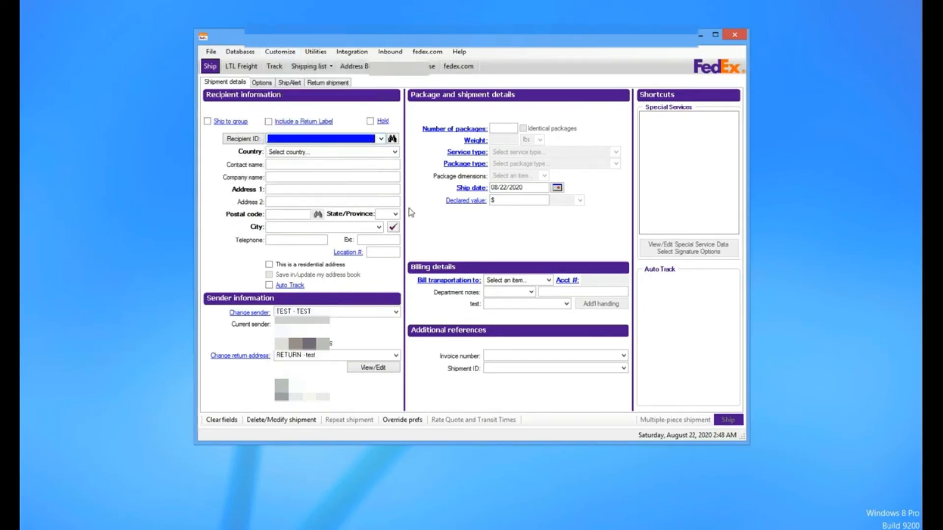
{"action": "left_click", "coordinate": [287, 54]}
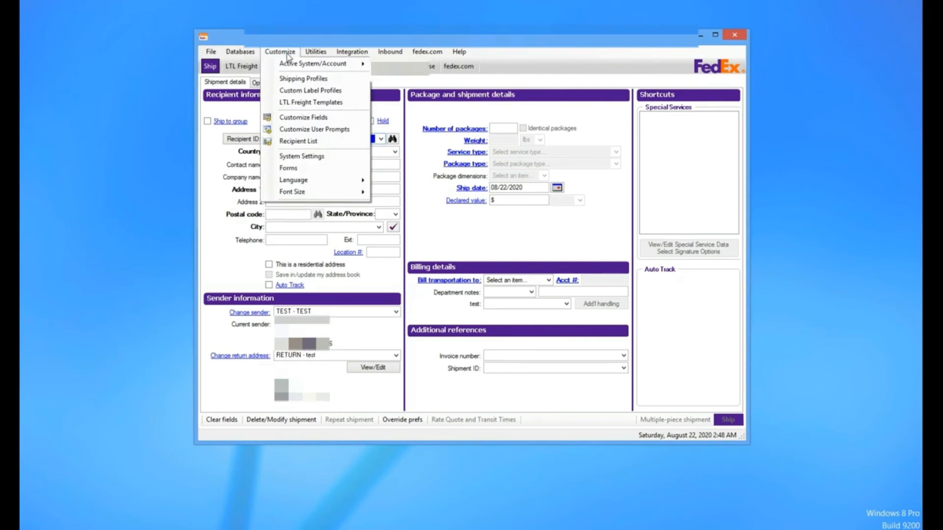
{"action": "mouse_move", "coordinate": [287, 69]}
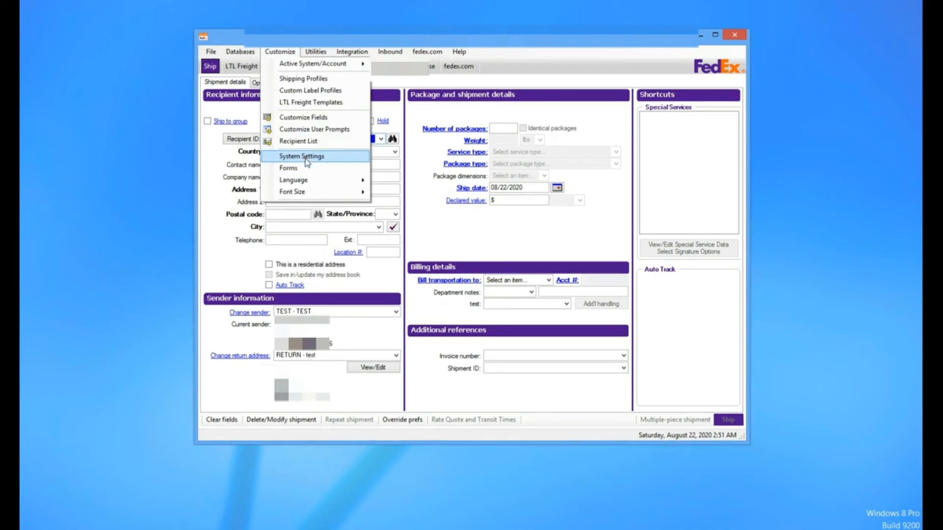
Step: Open Customize > Forms and scroll the label/report list, mostly assigned to Microsoft XPS Document Writer
{"action": "left_click", "coordinate": [307, 169]}
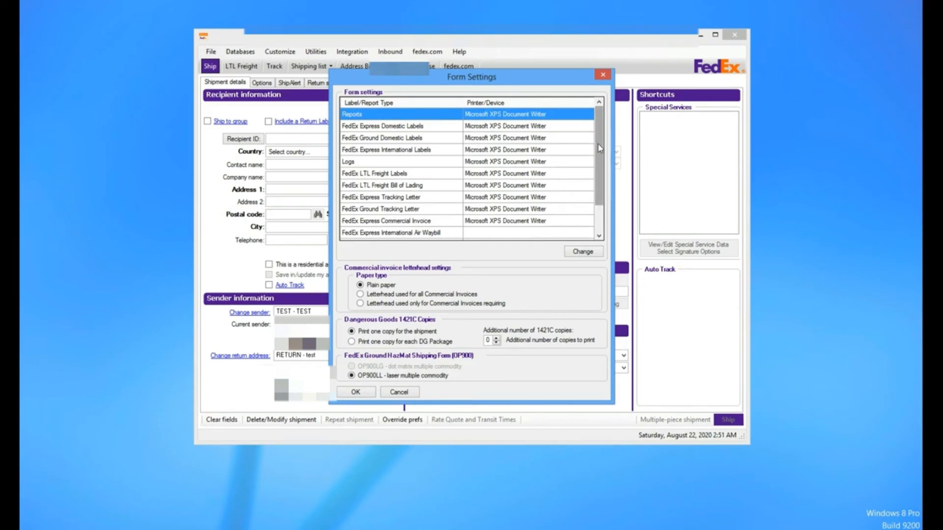
{"action": "left_click_drag", "start_coordinate": [599, 149], "coordinate": [599, 185]}
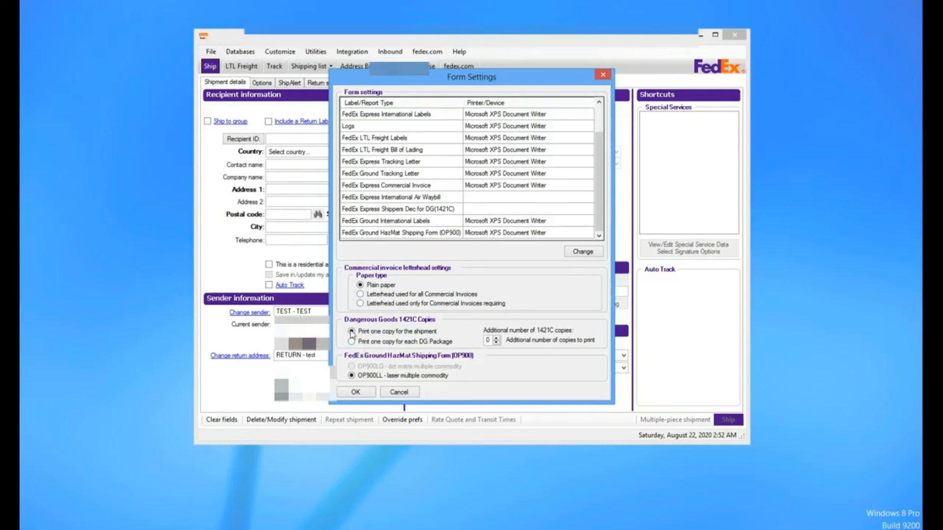
Step: Try letterhead for commercial invoices, revert to plain paper, and cancel Form Settings
{"action": "left_click", "coordinate": [360, 294]}
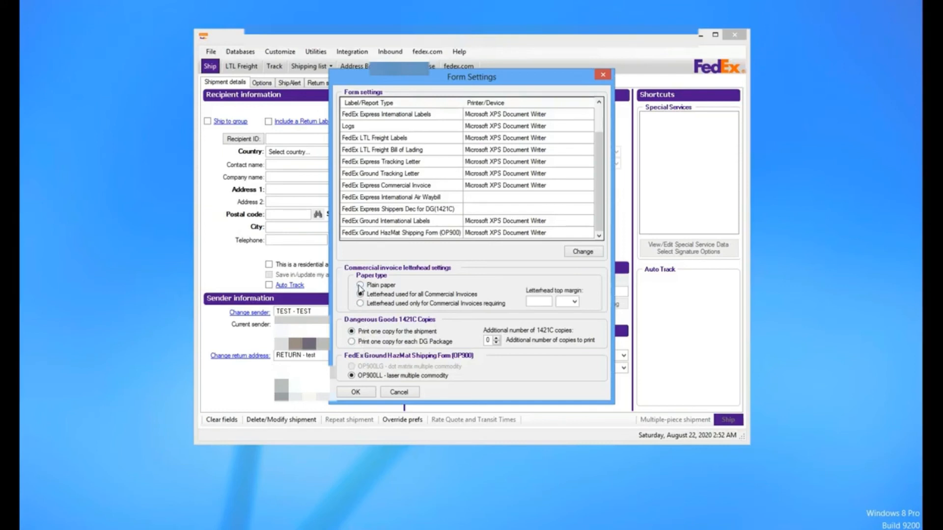
{"action": "left_click", "coordinate": [360, 285]}
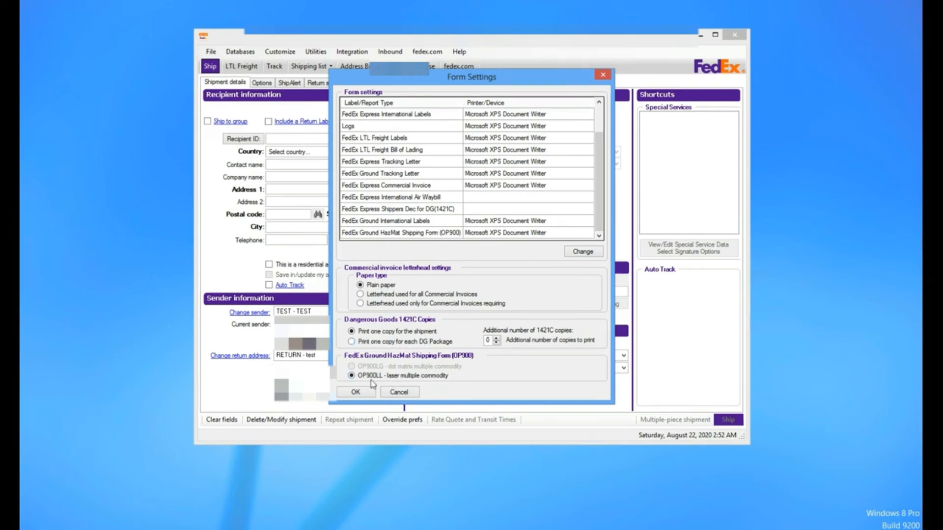
{"action": "left_click", "coordinate": [397, 393]}
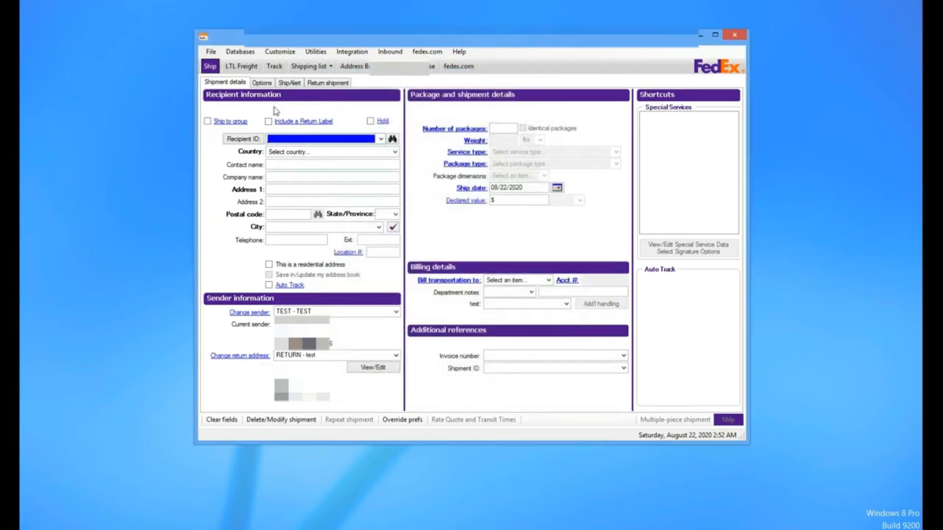
Step: Switch the interface font size to Larger and confirm the program restart
{"action": "left_click", "coordinate": [278, 53]}
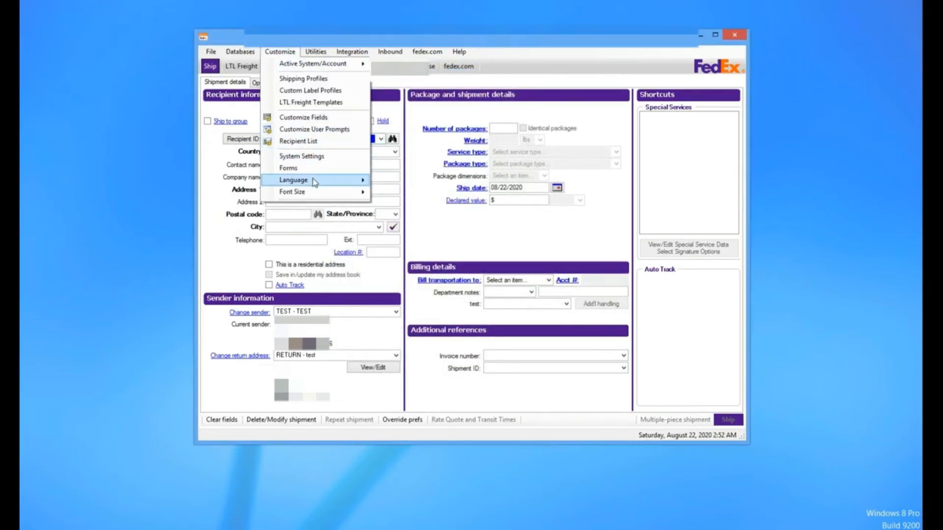
{"action": "mouse_move", "coordinate": [315, 185]}
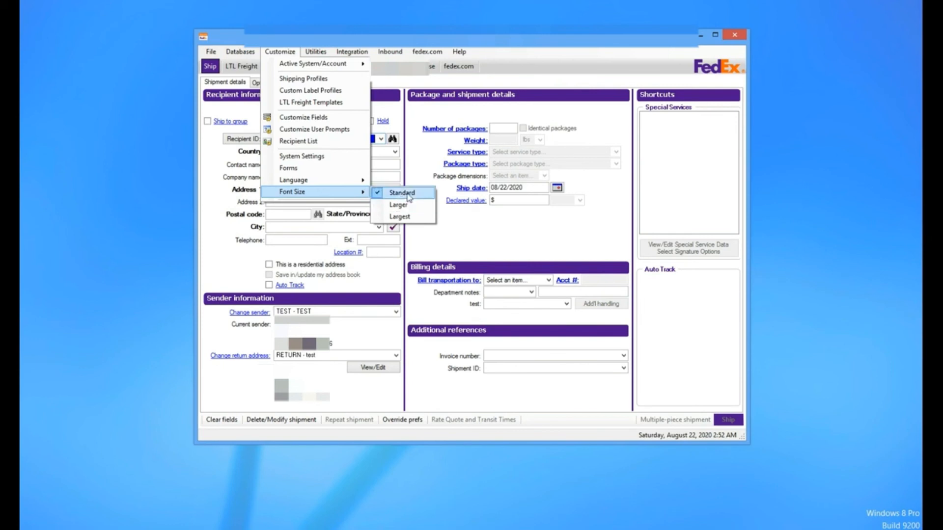
{"action": "left_click", "coordinate": [408, 208]}
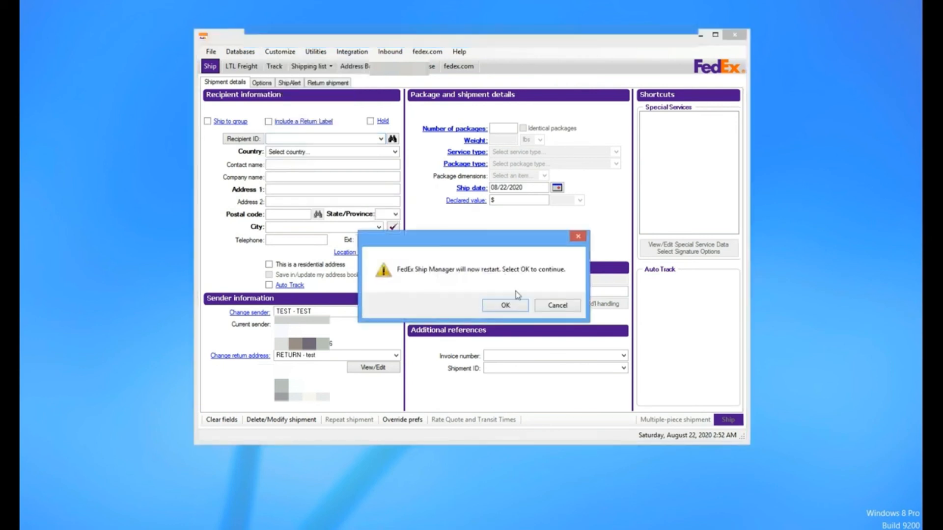
{"action": "left_click", "coordinate": [513, 307]}
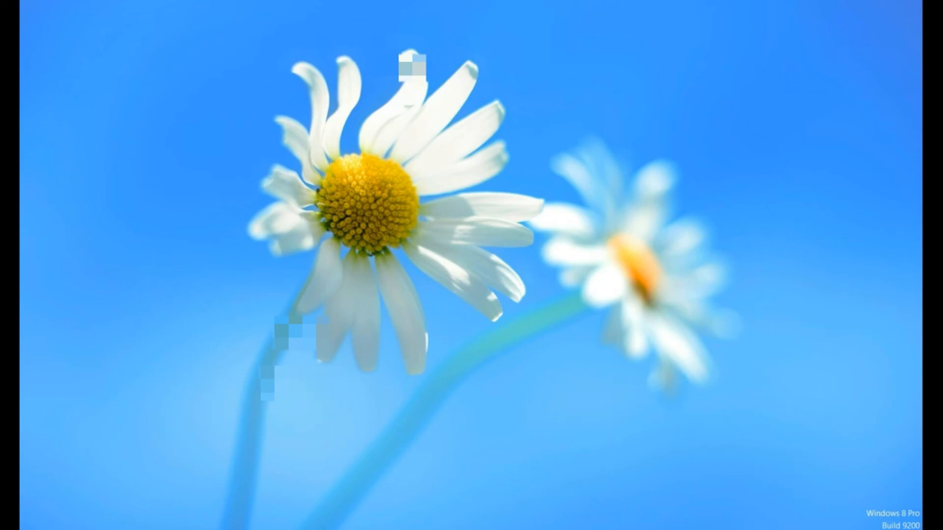
Step: Move the restarted window onto the desktop, maximize it, and return to the Ship screen
{"action": "left_click_drag", "start_coordinate": [21, 133], "coordinate": [501, 71]}
{"action": "double_click", "coordinate": [503, 72]}
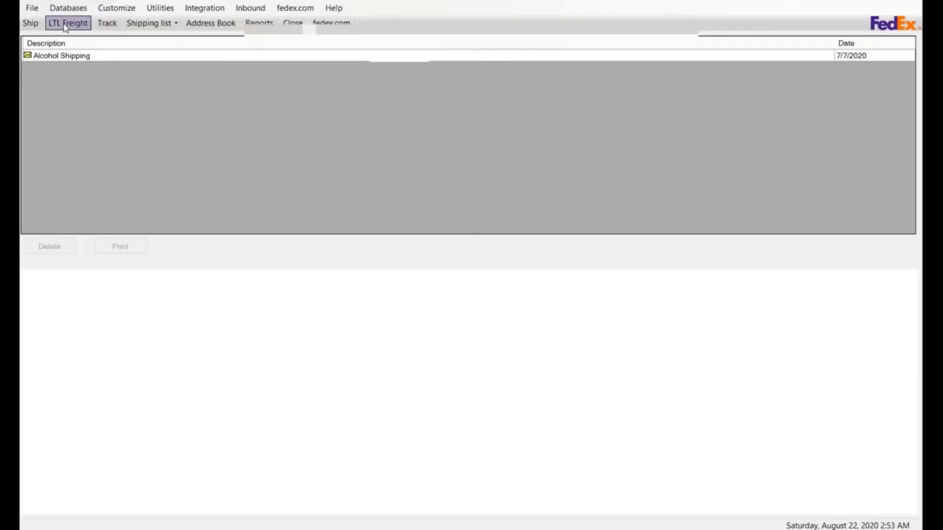
{"action": "left_click", "coordinate": [34, 24]}
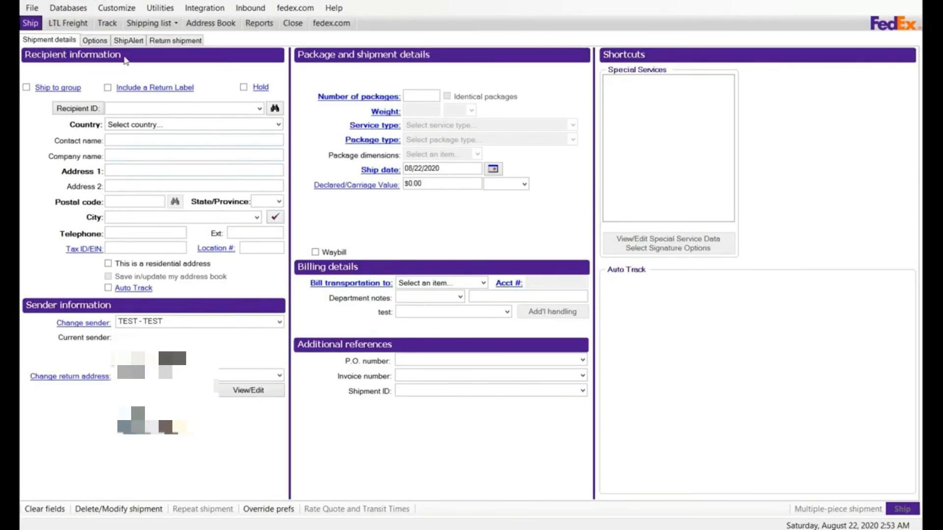
{"action": "left_click", "coordinate": [123, 11]}
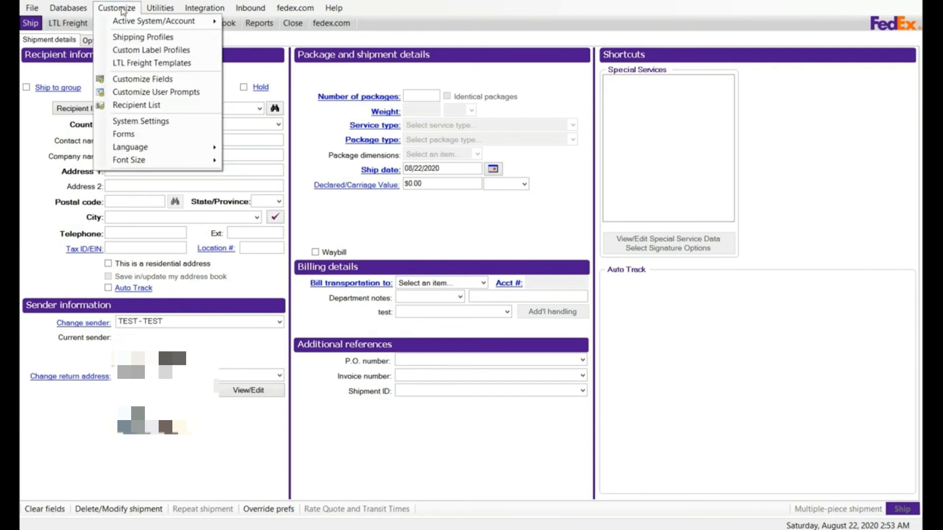
{"action": "mouse_move", "coordinate": [157, 14]}
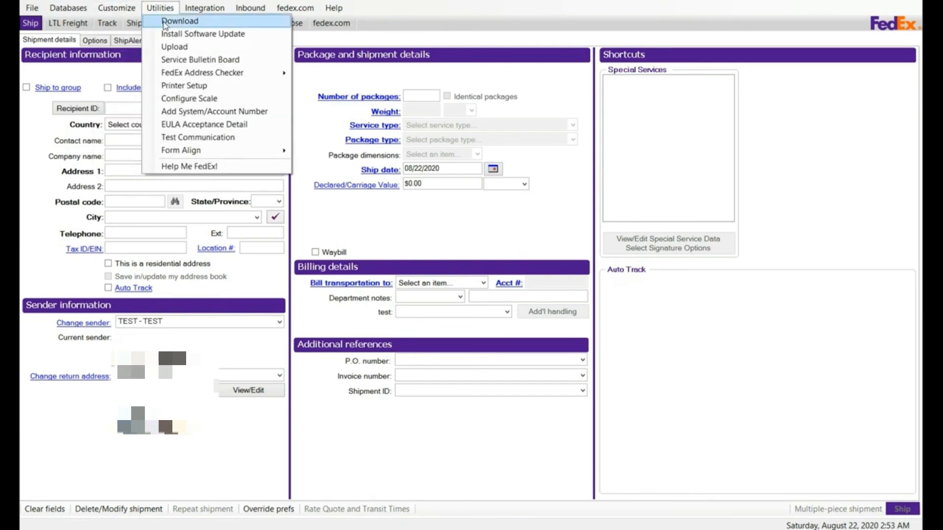
{"action": "left_click", "coordinate": [165, 22]}
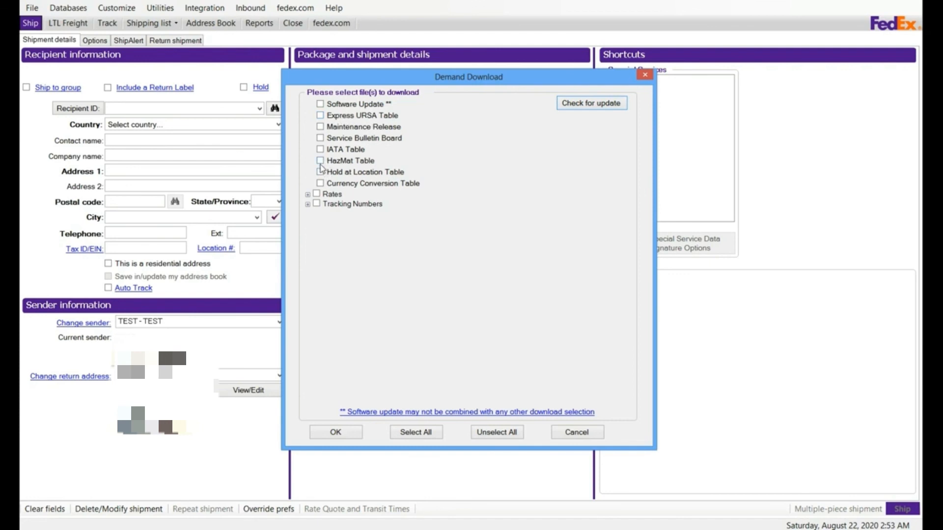
{"action": "left_click", "coordinate": [307, 194]}
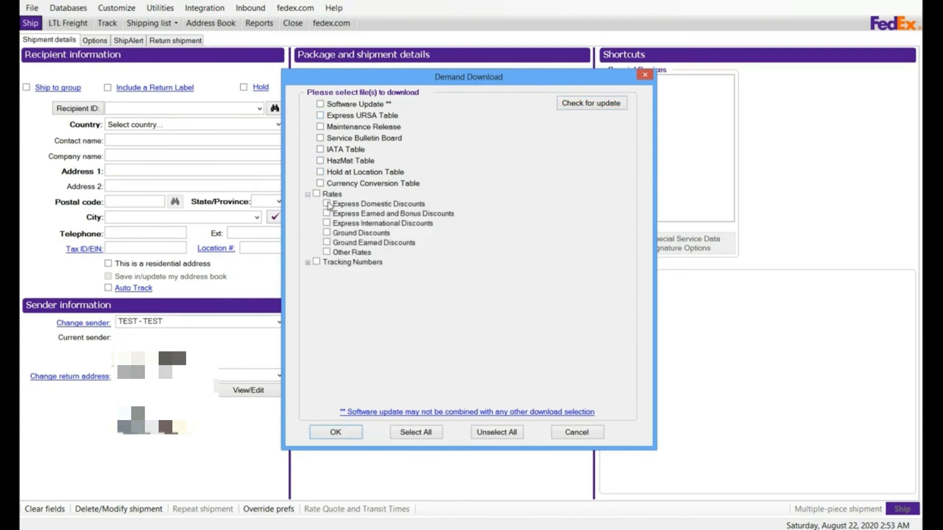
{"action": "left_click", "coordinate": [326, 204]}
{"action": "left_click", "coordinate": [327, 213]}
{"action": "left_click", "coordinate": [327, 223]}
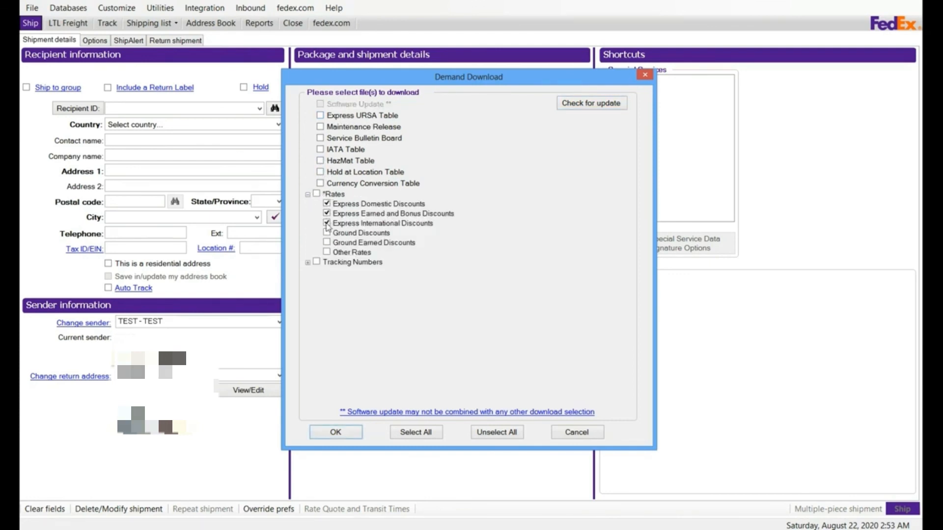
{"action": "left_click", "coordinate": [327, 213]}
{"action": "left_click", "coordinate": [327, 203]}
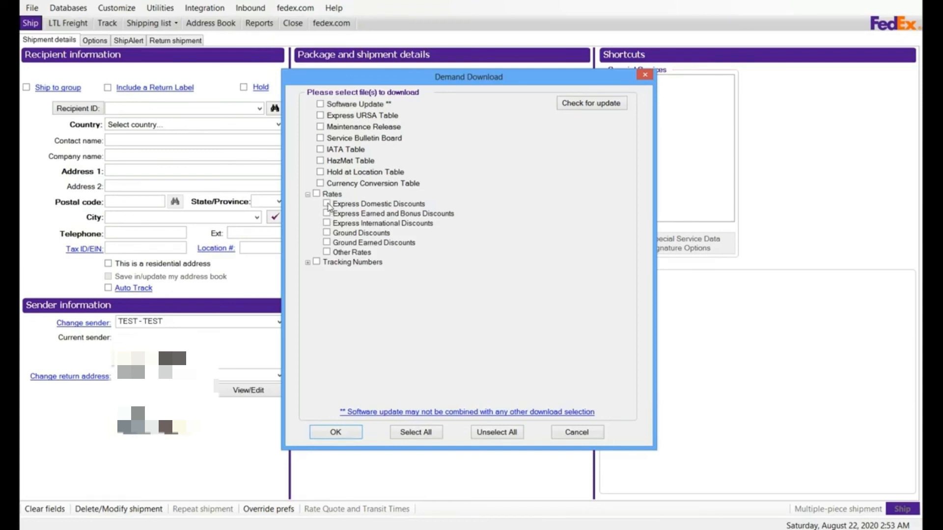
{"action": "left_click", "coordinate": [326, 233]}
{"action": "left_click", "coordinate": [326, 244]}
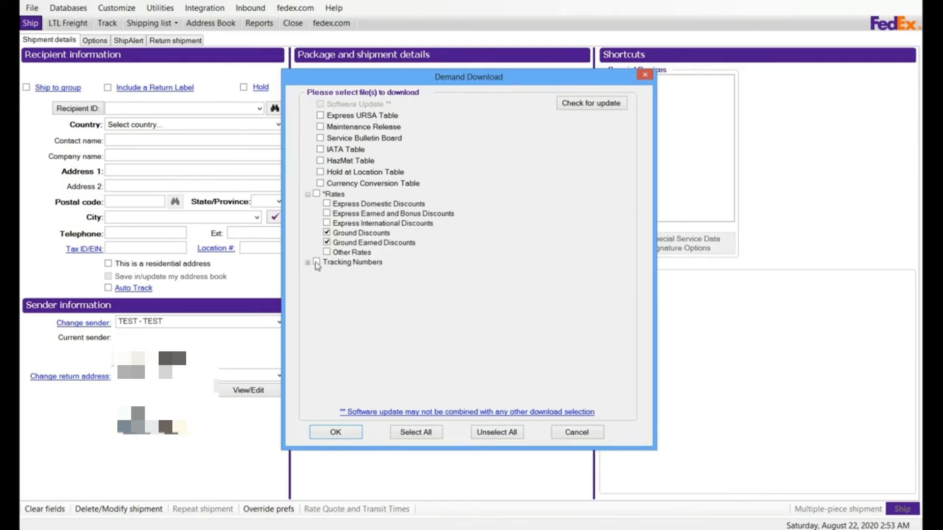
{"action": "left_click", "coordinate": [307, 263]}
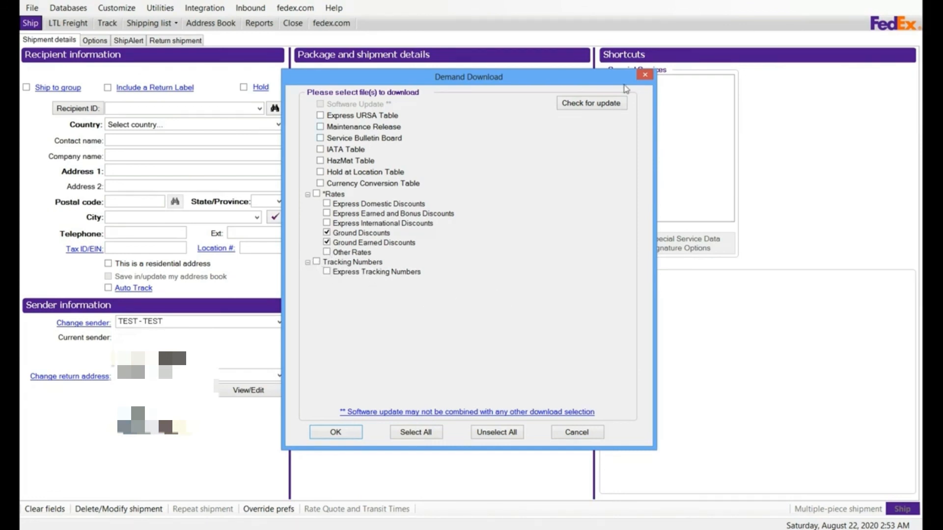
{"action": "left_click", "coordinate": [644, 75]}
{"action": "left_click", "coordinate": [160, 9]}
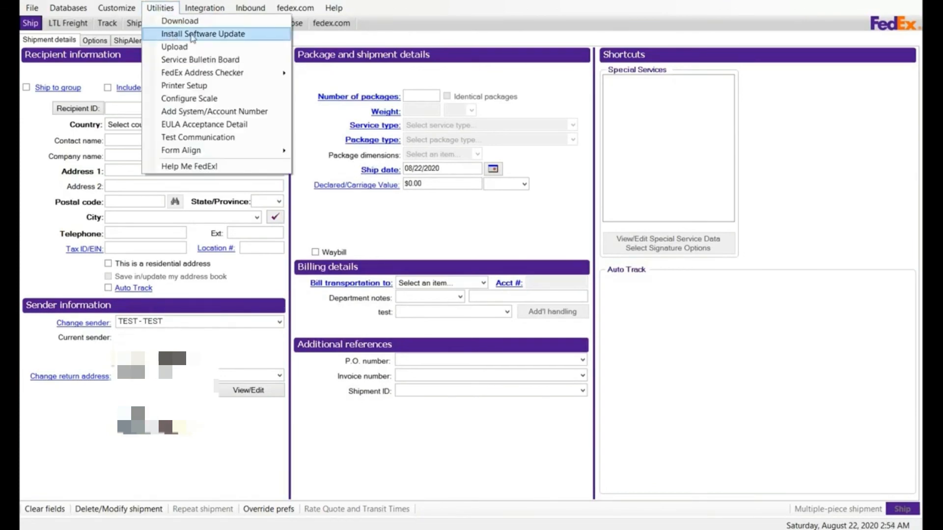
{"action": "left_click", "coordinate": [179, 20]}
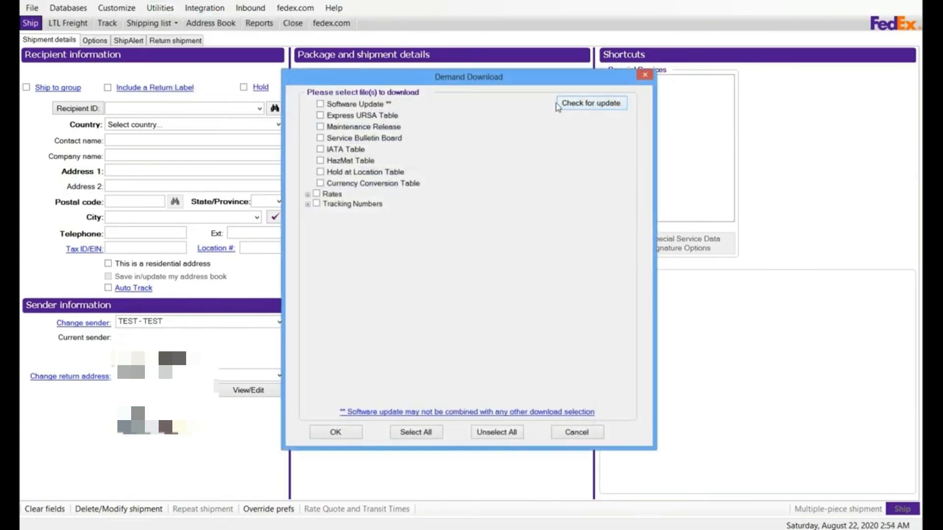
{"action": "left_click", "coordinate": [645, 75]}
{"action": "left_click", "coordinate": [157, 9]}
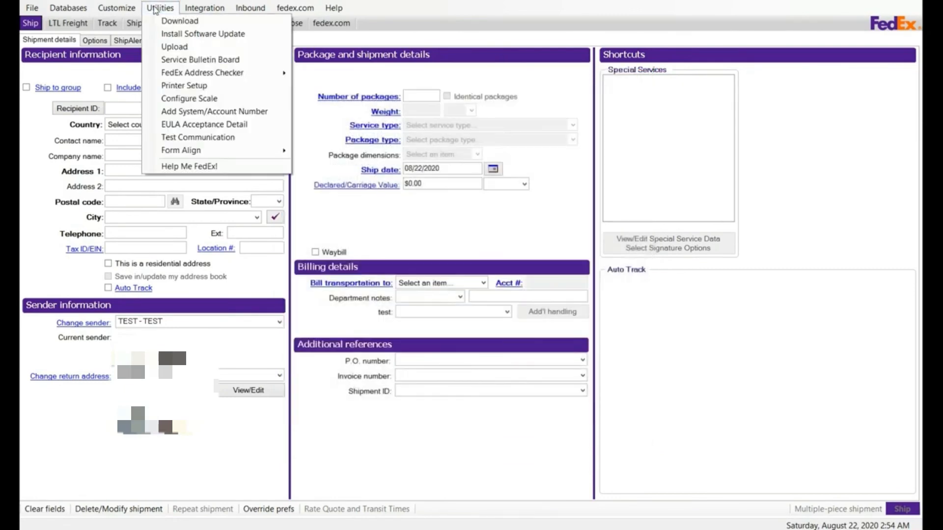
Step: Mark Ground Call Tags in the Upload dialog, then cancel without sending data
{"action": "left_click", "coordinate": [175, 47]}
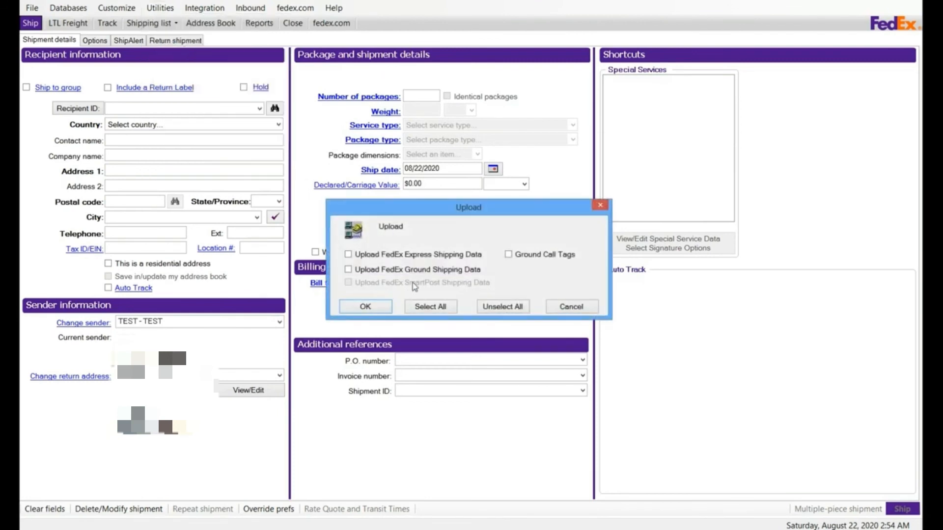
{"action": "left_click", "coordinate": [509, 255]}
{"action": "left_click", "coordinate": [568, 310]}
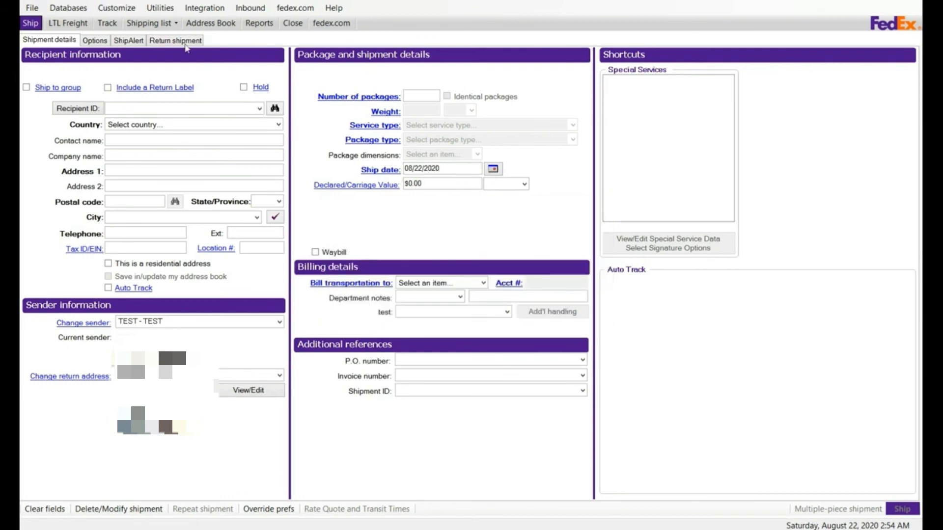
Step: Set Address Checker to auto-accept postal standardization and check addresses on the Ship screen, then open Printer Setup
{"action": "left_click", "coordinate": [156, 10]}
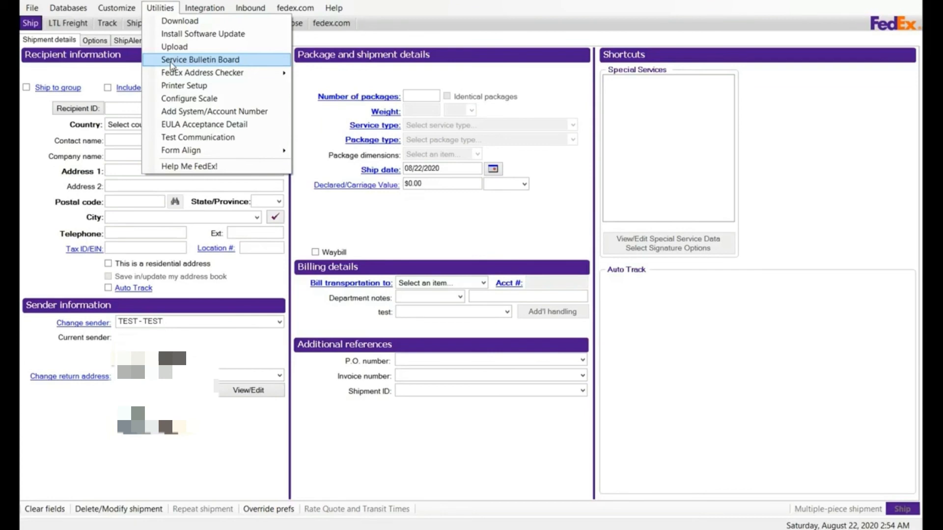
{"action": "mouse_move", "coordinate": [177, 75]}
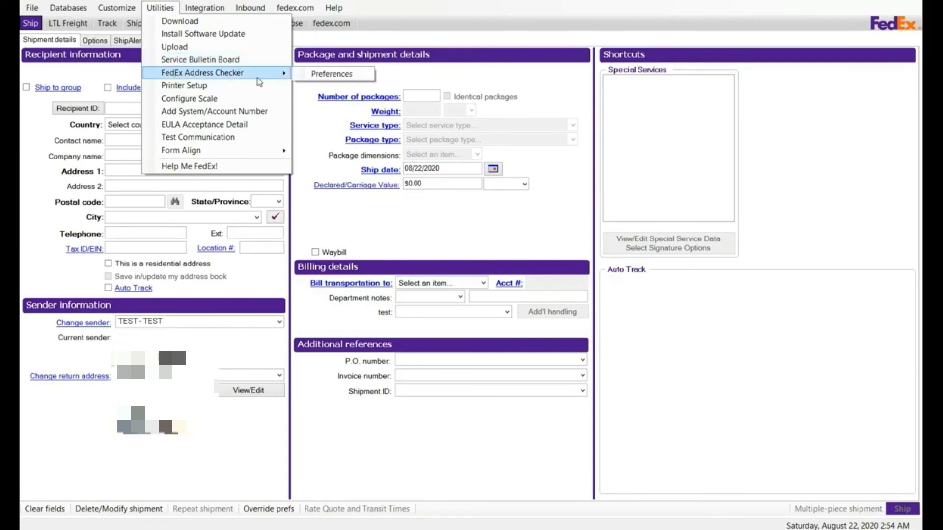
{"action": "left_click", "coordinate": [324, 76]}
{"action": "left_click", "coordinate": [355, 237]}
{"action": "left_click", "coordinate": [354, 252]}
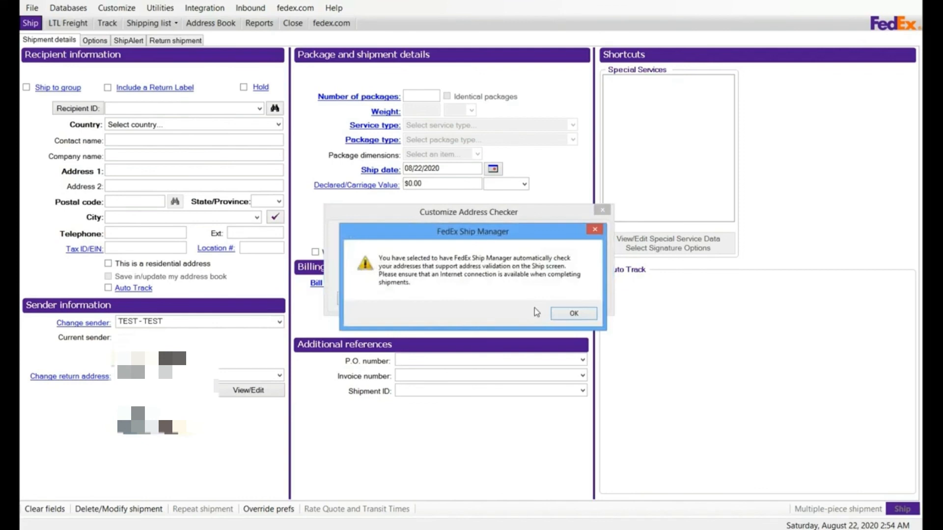
{"action": "left_click", "coordinate": [566, 319]}
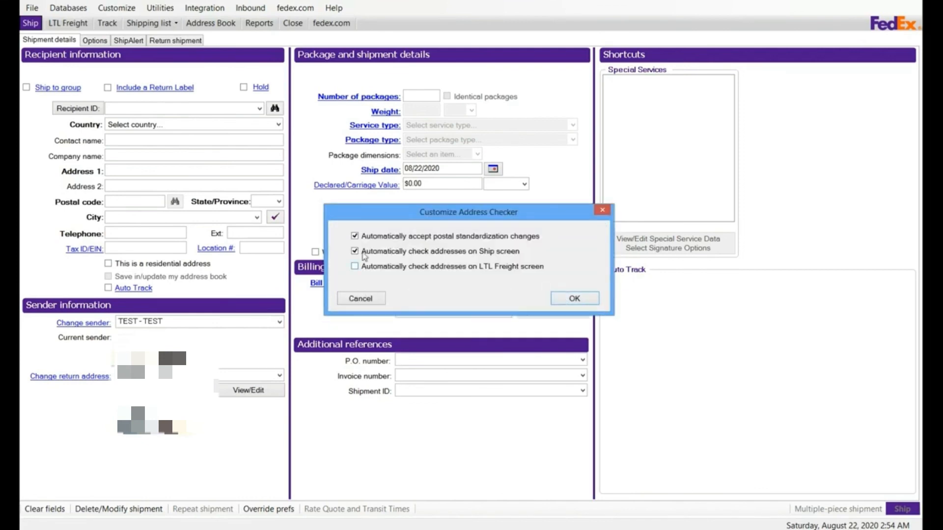
{"action": "left_click", "coordinate": [361, 302]}
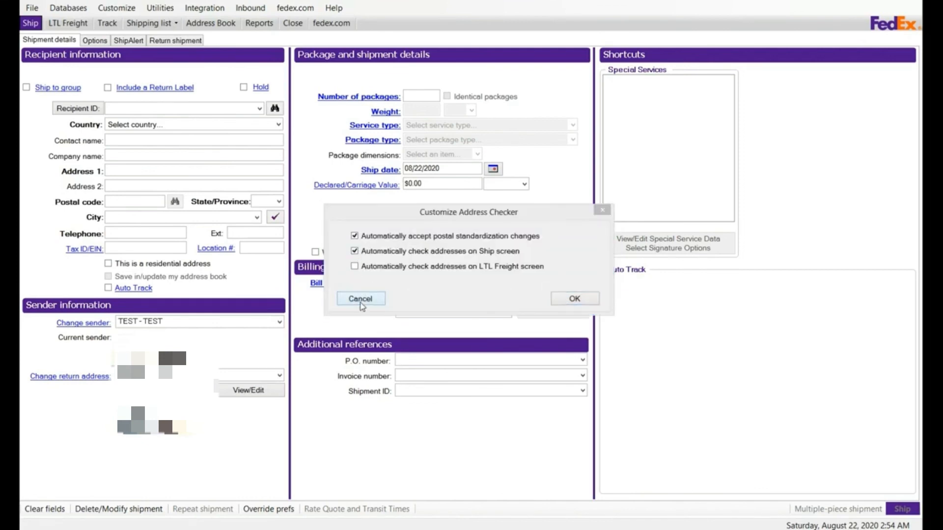
{"action": "left_click", "coordinate": [157, 10]}
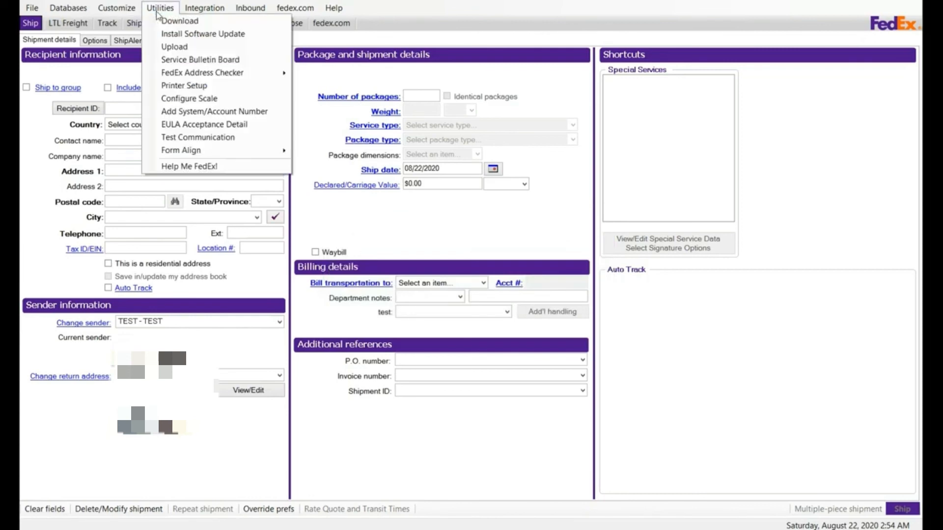
{"action": "left_click", "coordinate": [182, 87]}
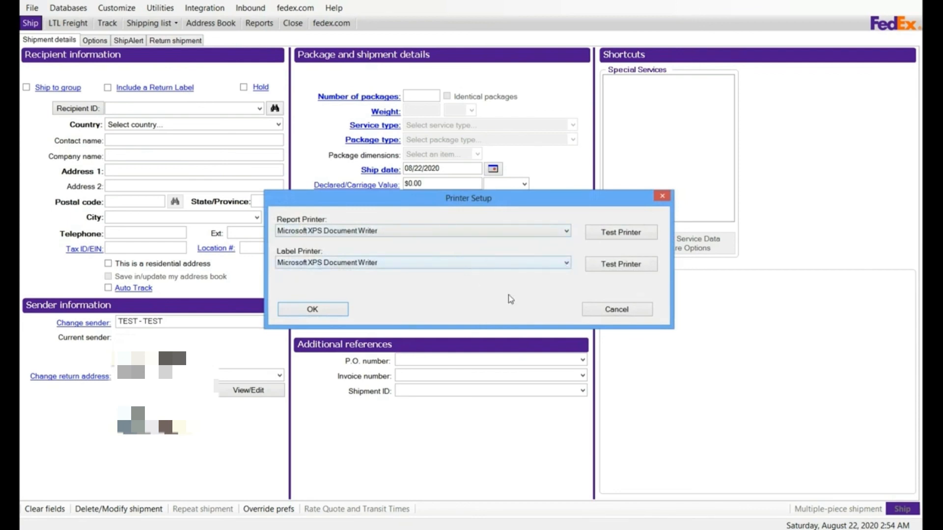
Step: Leave printers unchanged and configure the scale for the USB port, type Fairbanks Ultegra/Ultegra Jr
{"action": "left_click", "coordinate": [599, 310]}
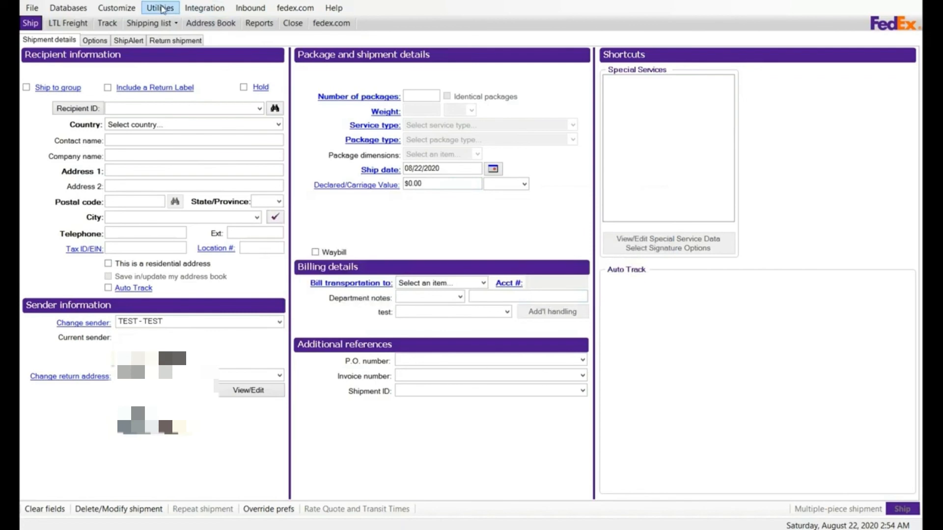
{"action": "left_click", "coordinate": [162, 9]}
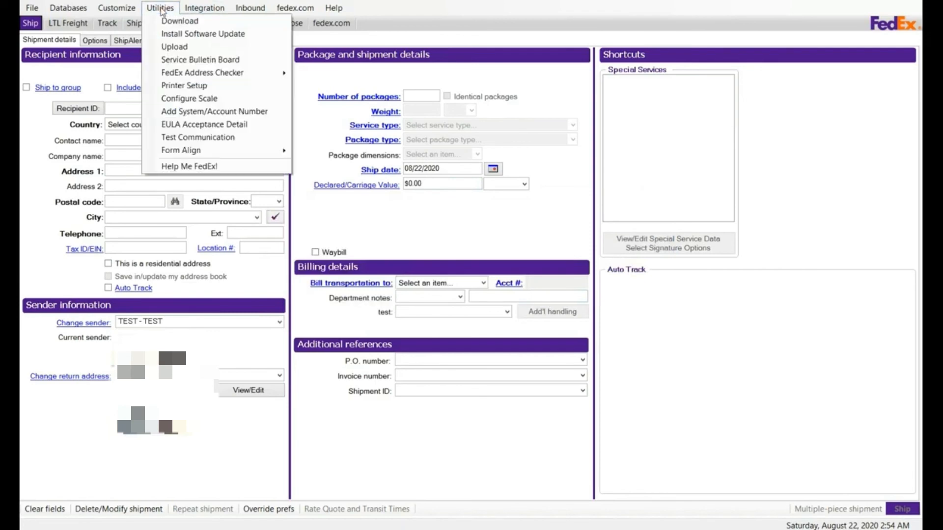
{"action": "left_click", "coordinate": [196, 100]}
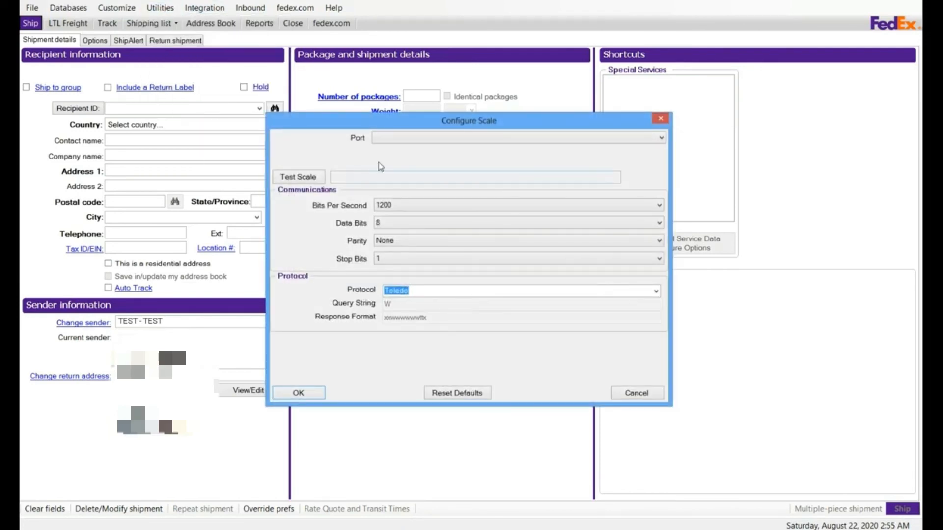
{"action": "left_click", "coordinate": [661, 139]}
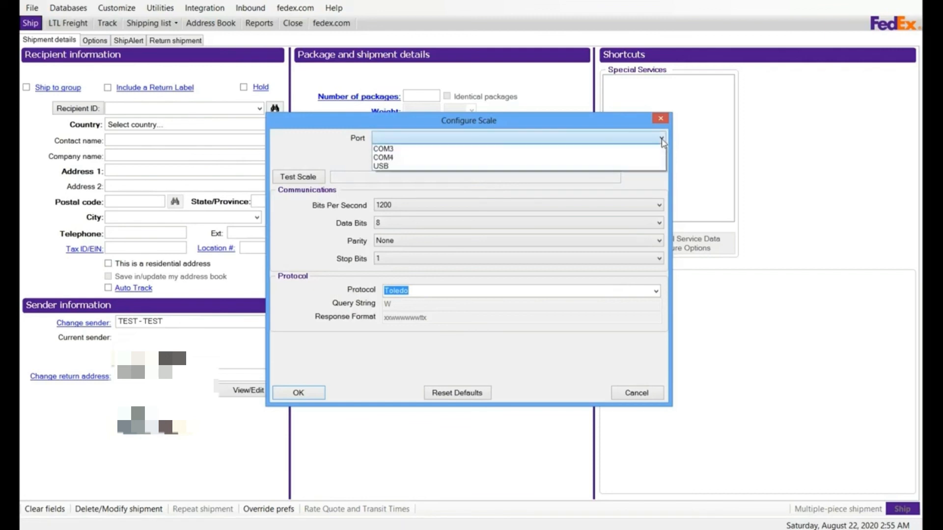
{"action": "left_click", "coordinate": [407, 166]}
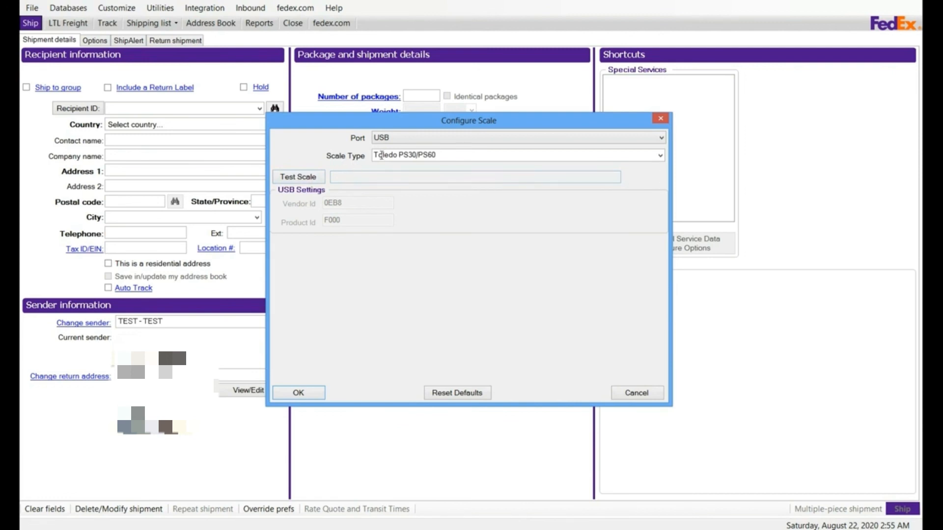
{"action": "left_click", "coordinate": [660, 156]}
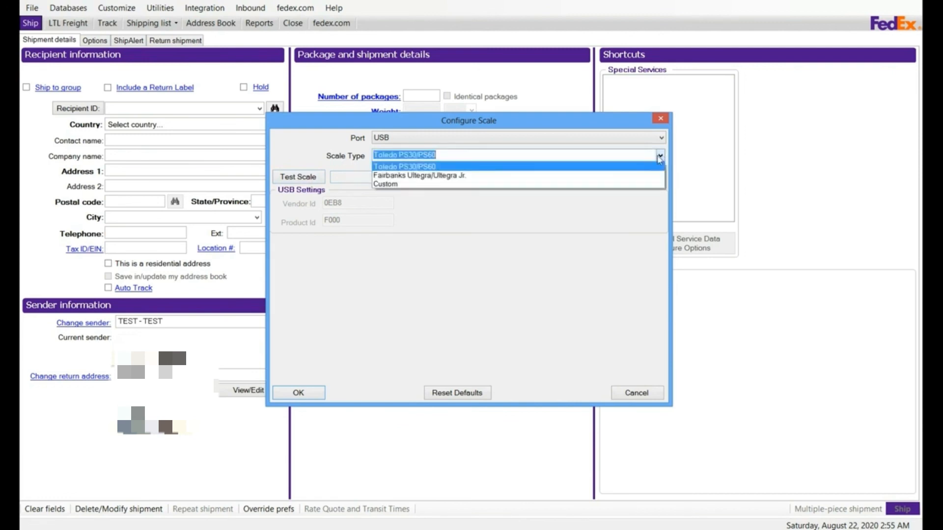
{"action": "left_click", "coordinate": [566, 178]}
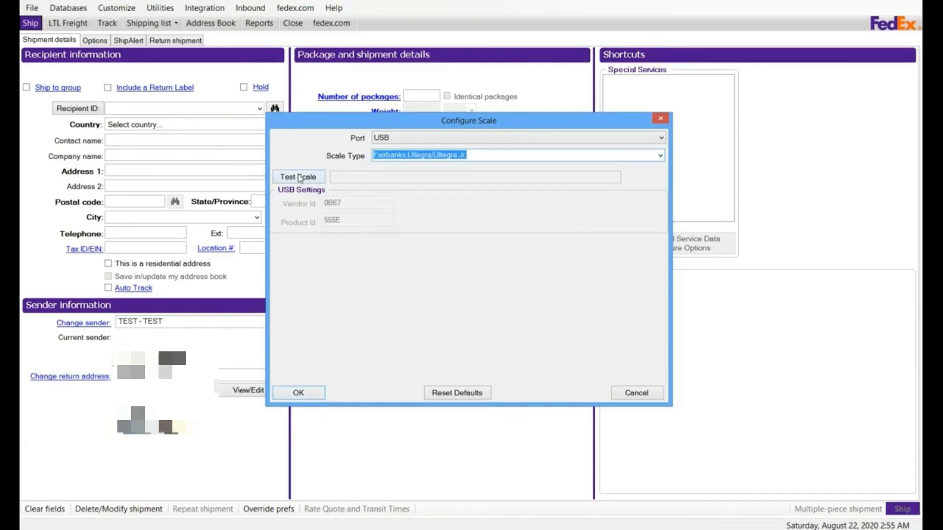
{"action": "left_click", "coordinate": [661, 119]}
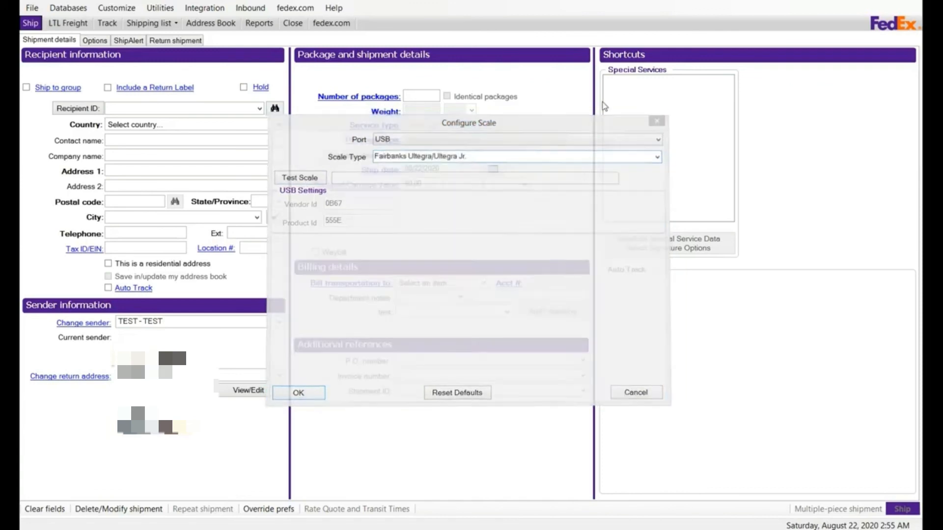
Step: Look over the Add System/Account Number form's Product Key and Description fields, then cancel
{"action": "left_click", "coordinate": [160, 8]}
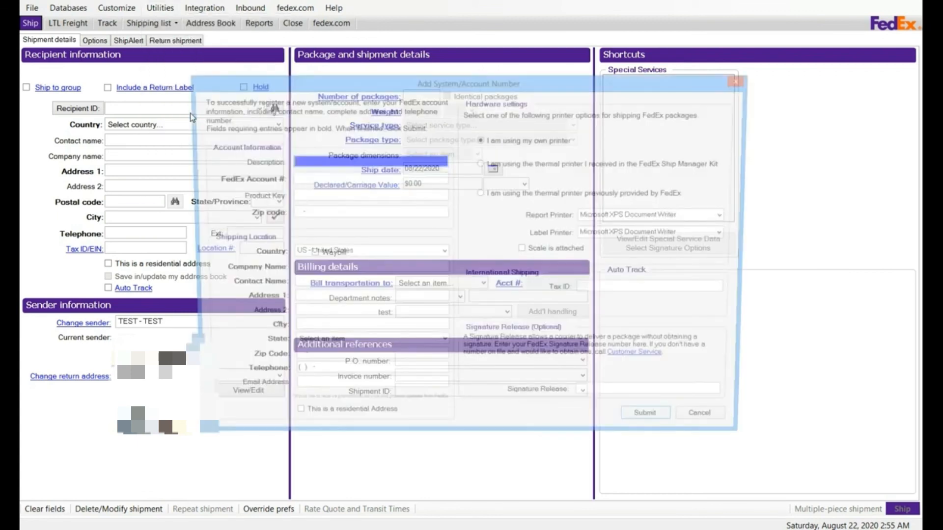
{"action": "left_click", "coordinate": [291, 197]}
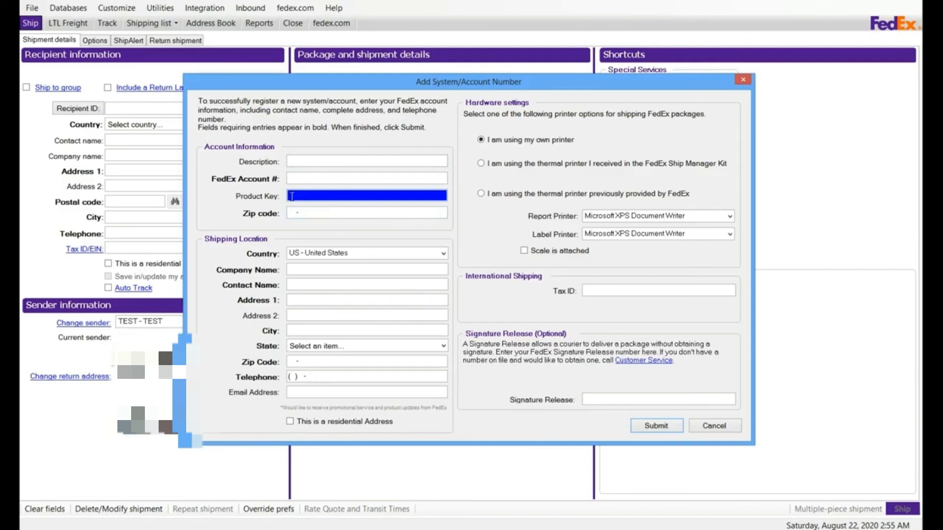
{"action": "left_click", "coordinate": [299, 162]}
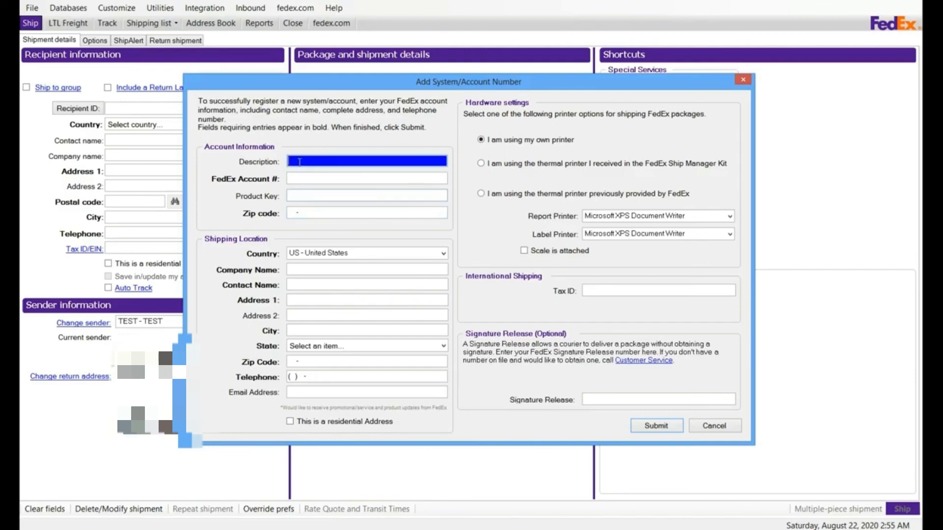
{"action": "left_click", "coordinate": [714, 426]}
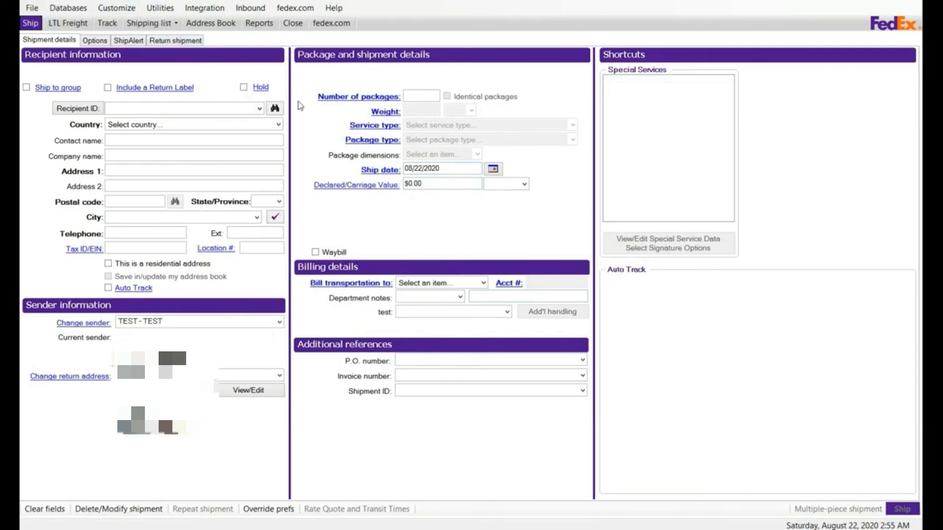
Step: Check the active system/account under Customize, then bring up the Utilities menu
{"action": "left_click", "coordinate": [113, 9]}
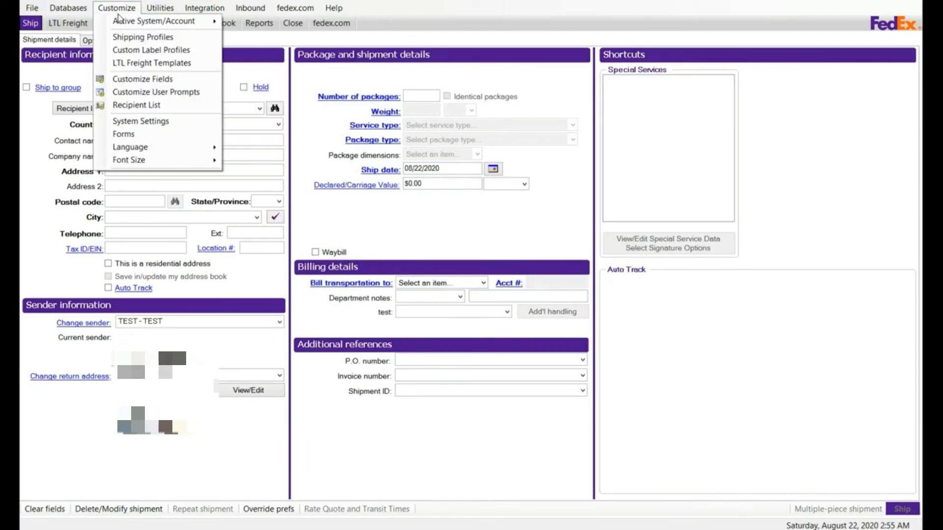
{"action": "mouse_move", "coordinate": [124, 22]}
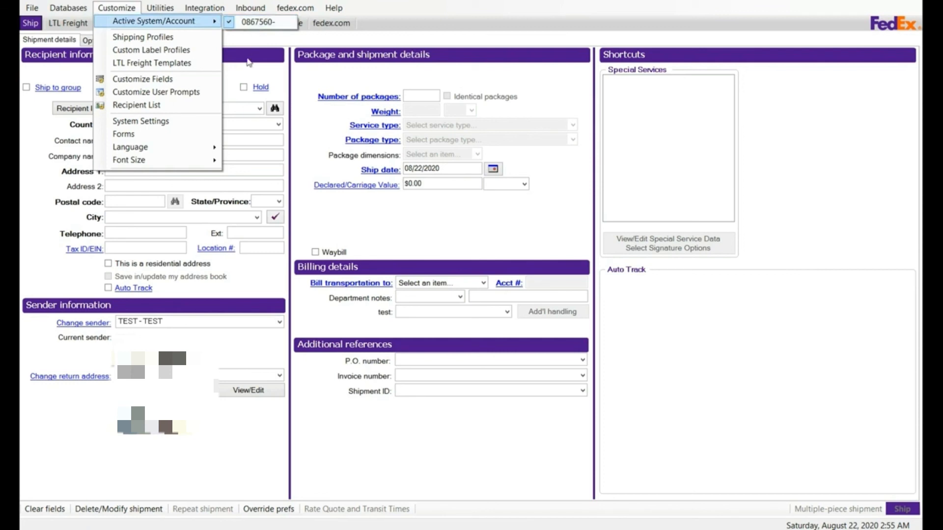
{"action": "left_click", "coordinate": [300, 81]}
{"action": "left_click", "coordinate": [155, 11]}
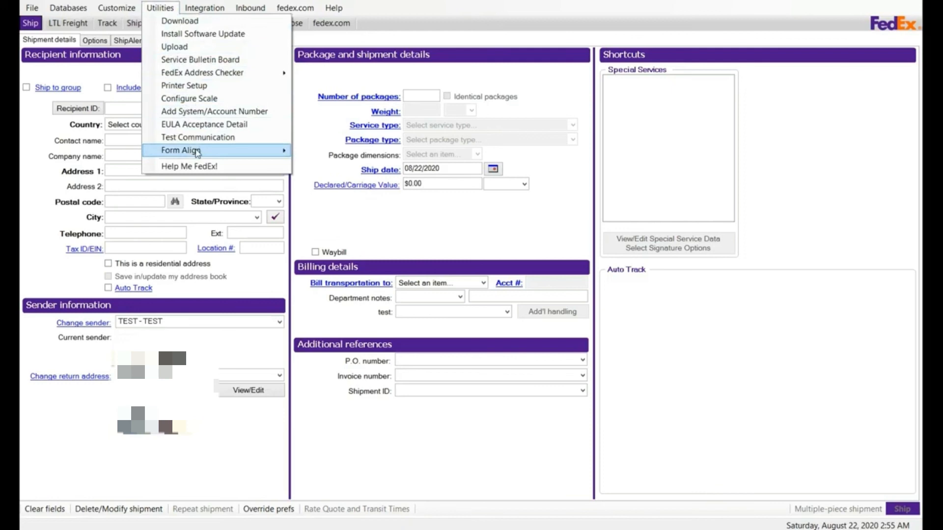
{"action": "mouse_move", "coordinate": [199, 152]}
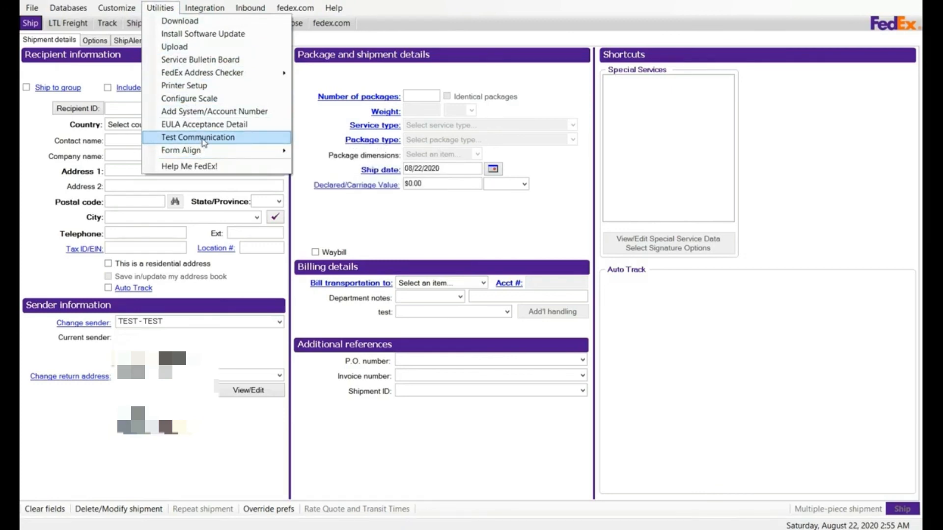
Step: Run Test Communication with all four connections passing, then view the None, MyProfile and Test integration profiles
{"action": "left_click", "coordinate": [203, 138]}
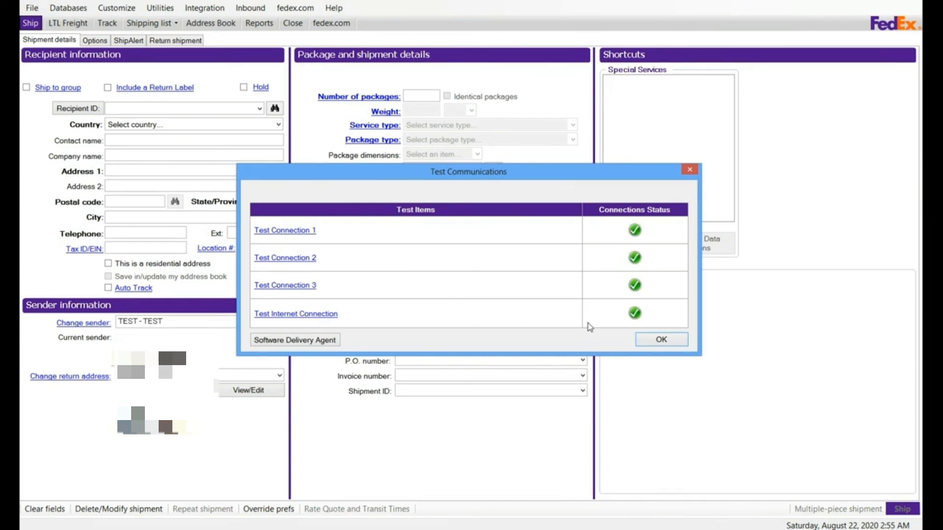
{"action": "left_click", "coordinate": [657, 342]}
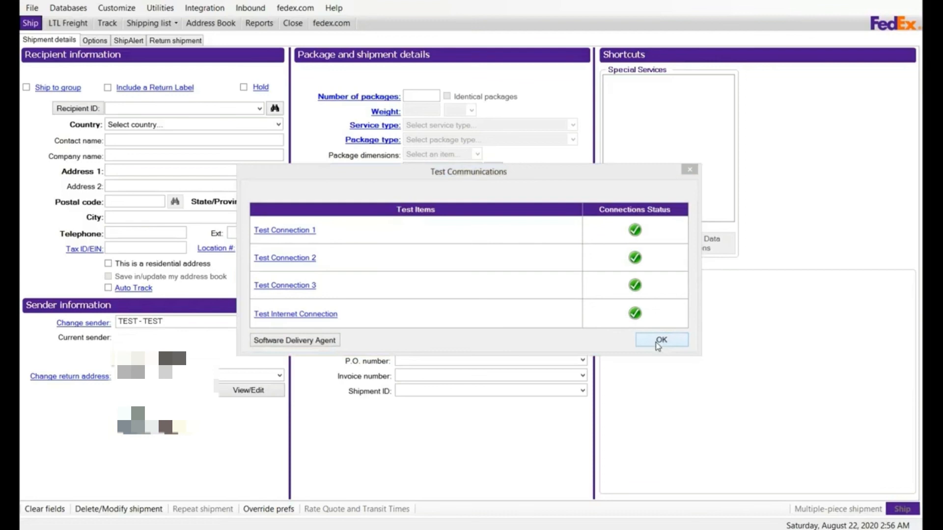
{"action": "left_click", "coordinate": [149, 10]}
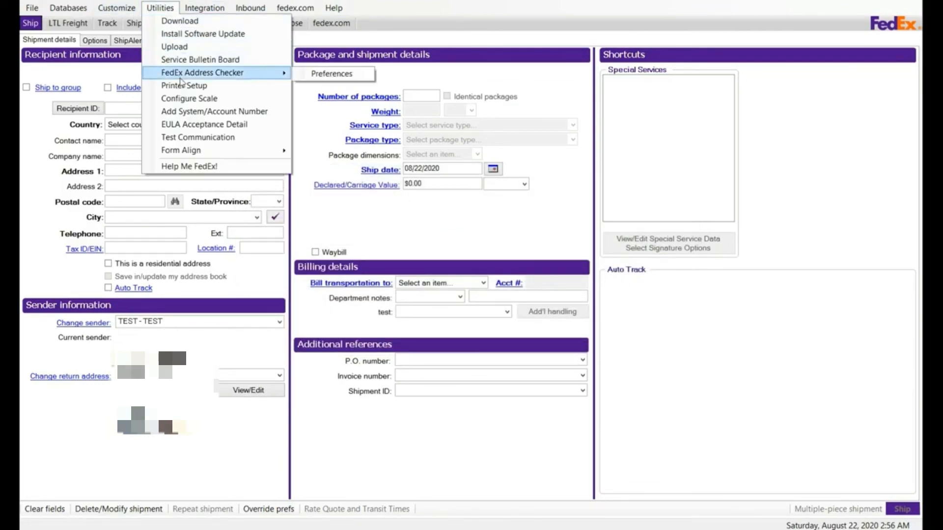
{"action": "mouse_move", "coordinate": [201, 12]}
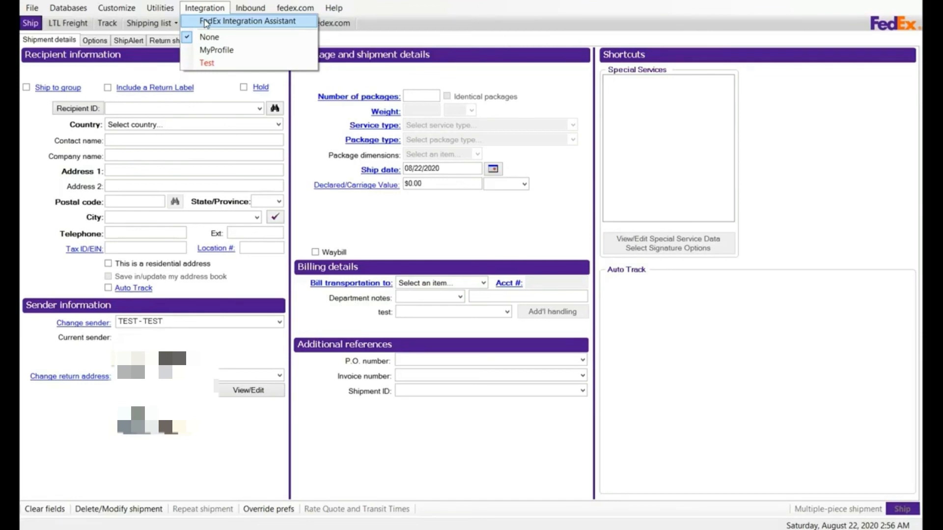
Step: Preview the LTL Freight screen and its Shipment Details tab, then go back to Ship
{"action": "mouse_move", "coordinate": [294, 10]}
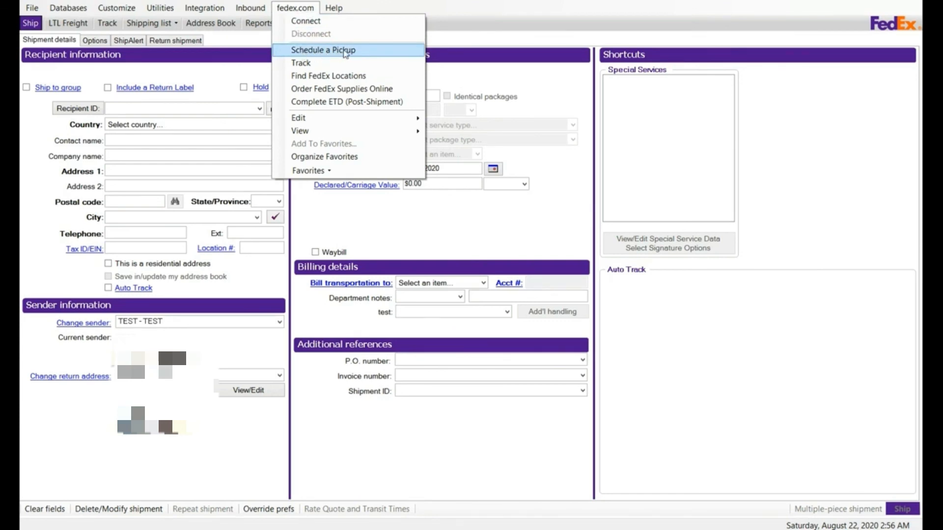
{"action": "left_click", "coordinate": [72, 28]}
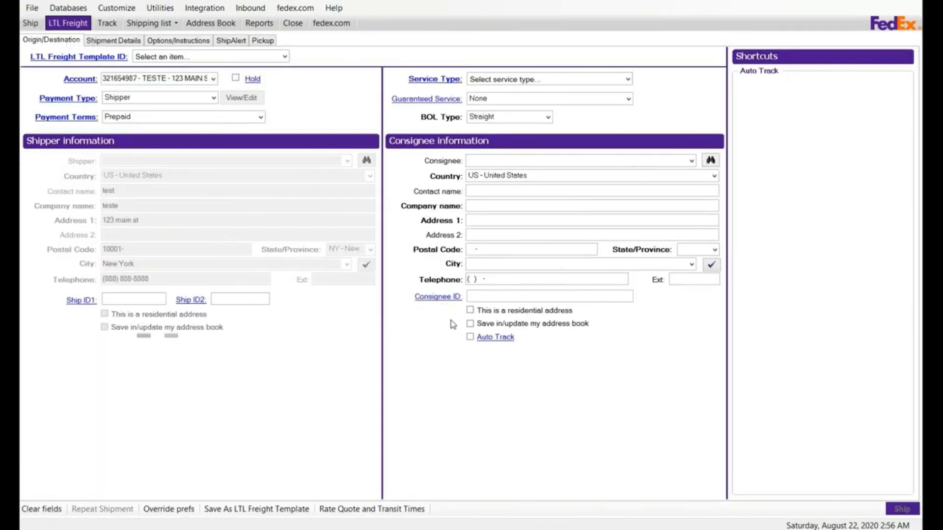
{"action": "left_click", "coordinate": [111, 42]}
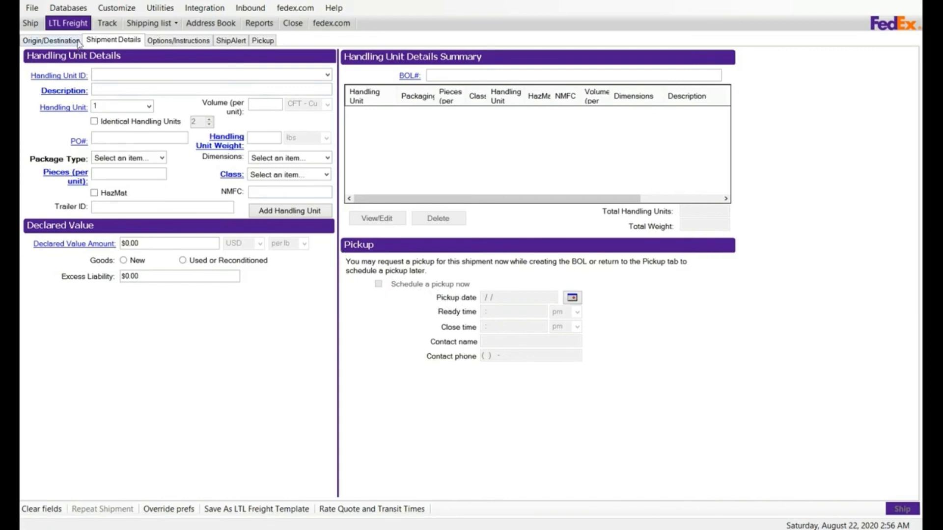
{"action": "left_click", "coordinate": [33, 23]}
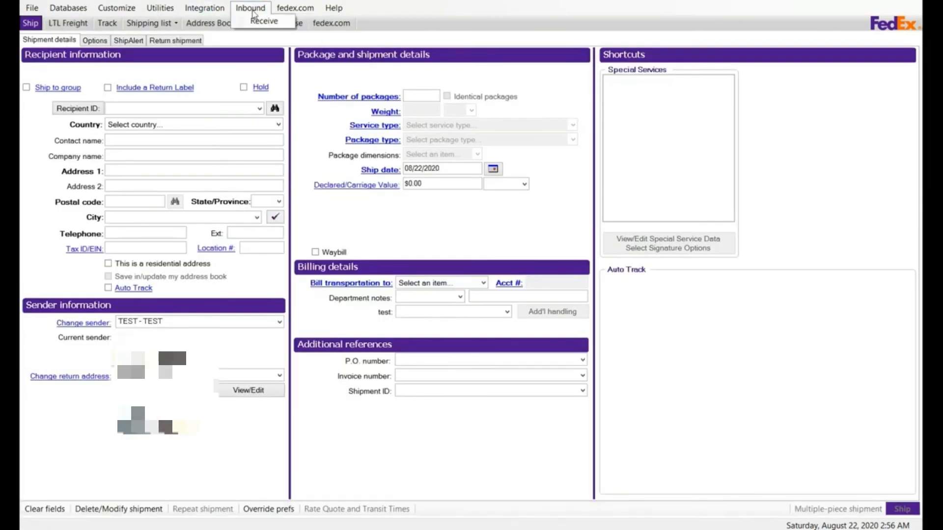
Step: Browse the Inbound, Integration and fedex.com menus, ending on the Help topics list
{"action": "left_click", "coordinate": [243, 9]}
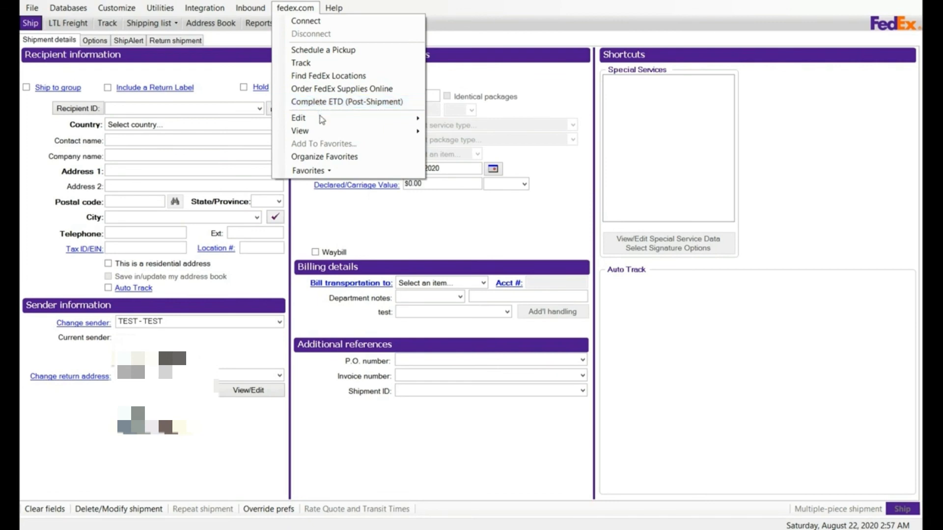
{"action": "mouse_move", "coordinate": [322, 121]}
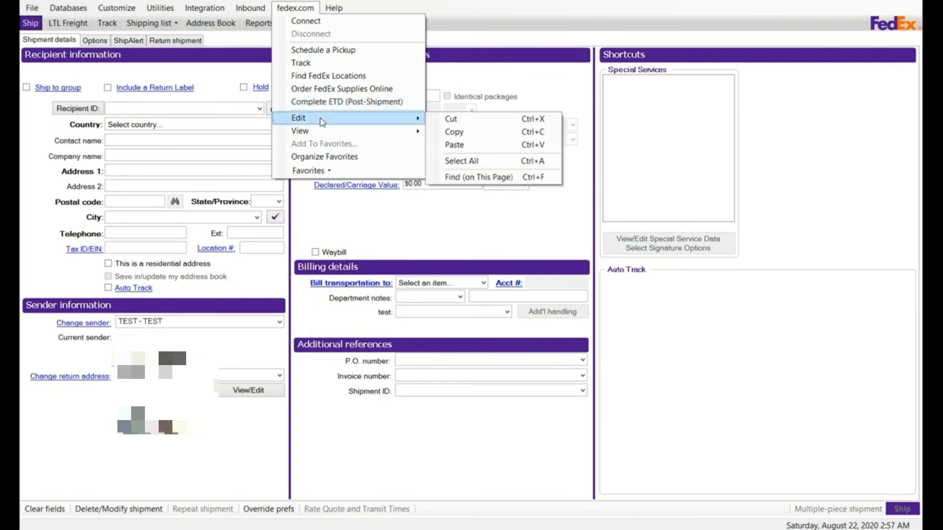
{"action": "left_click", "coordinate": [331, 171]}
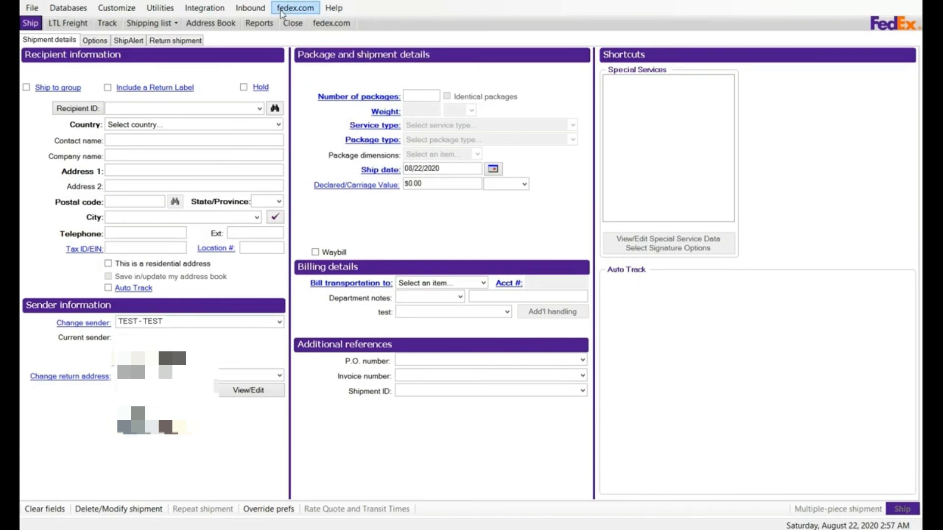
{"action": "left_click", "coordinate": [332, 9]}
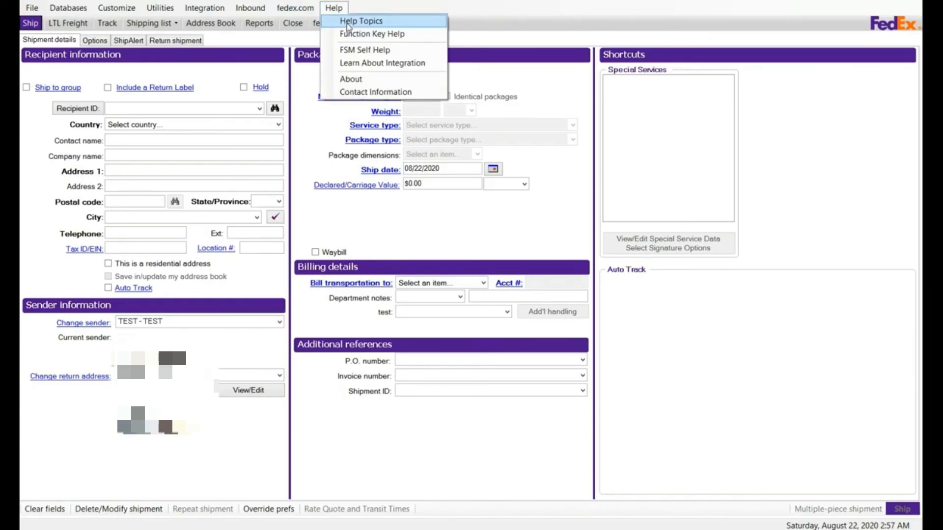